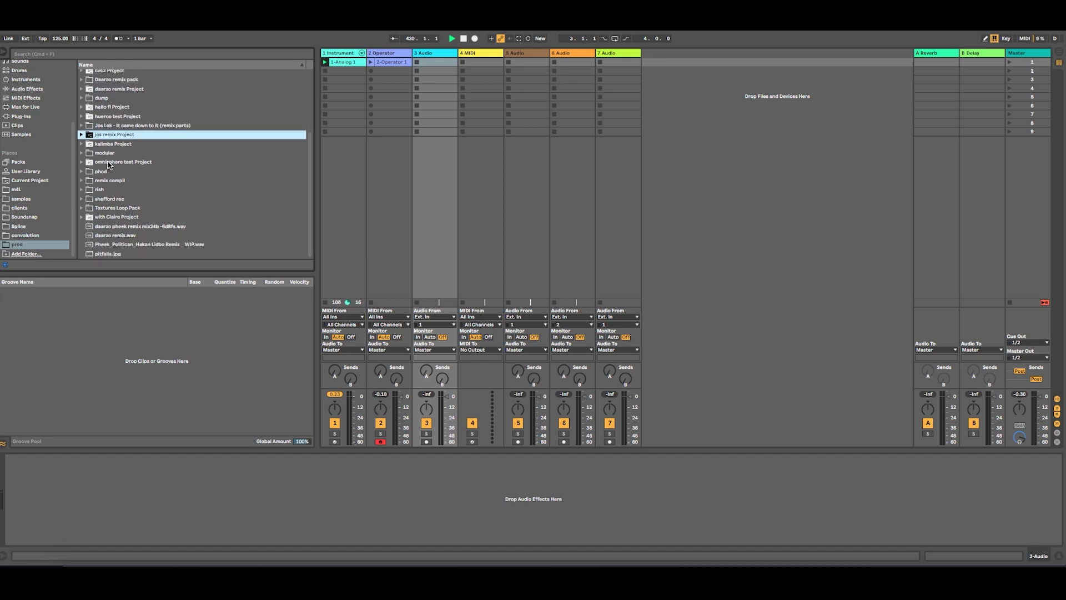
- Load STE-012.wav from the shefford rec folder in prod into the first clip slot of track 3
scroll(105, 157, up, 2)
scroll(105, 153, up, 6)
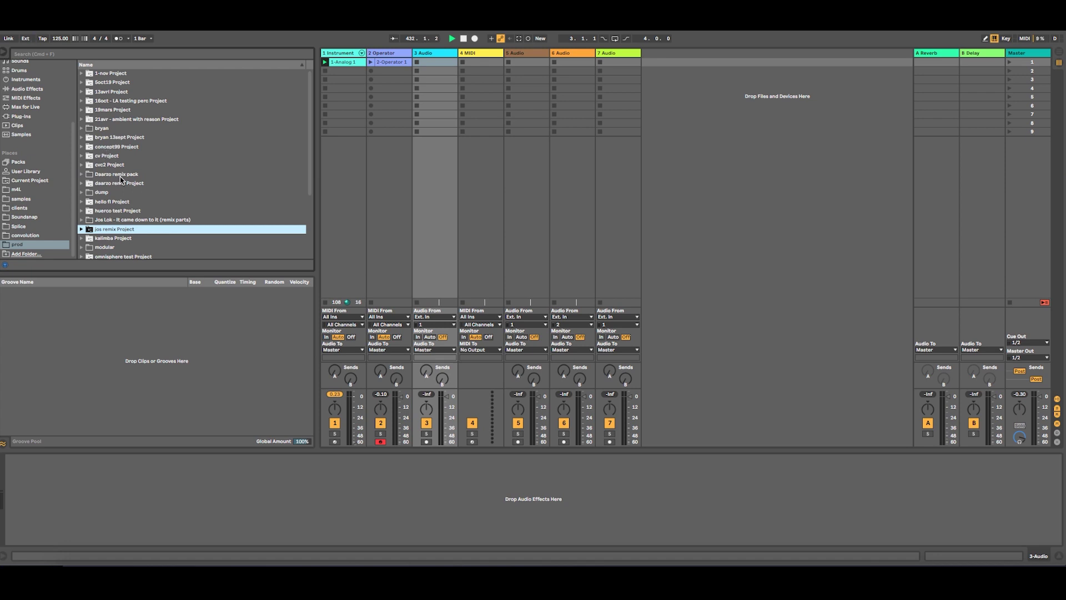
scroll(125, 182, down, 8)
scroll(124, 186, down, 1)
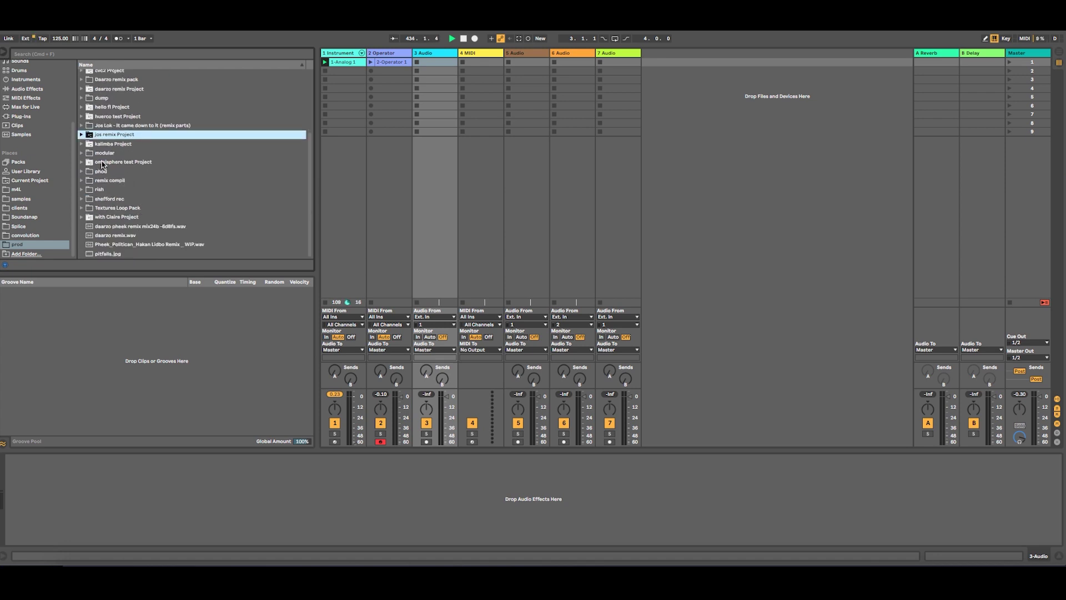
click(87, 201)
scroll(188, 221, down, 5)
drag(111, 192, 436, 66)
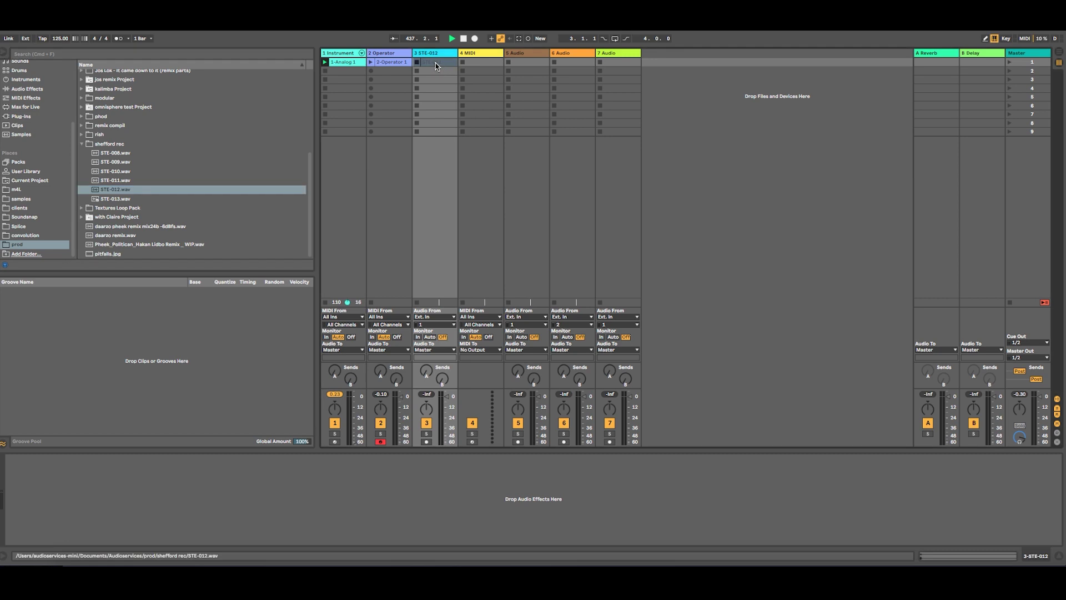
click(436, 65)
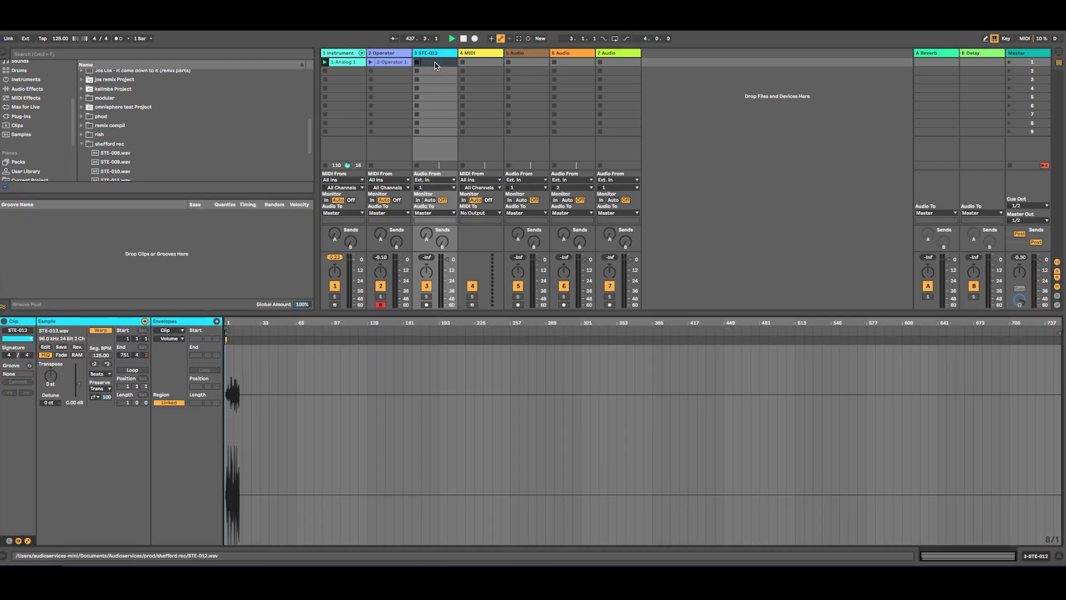
- Turn off warping for the STE-012 clip and move its start marker to about 0:25
click(100, 330)
drag(252, 343, 288, 351)
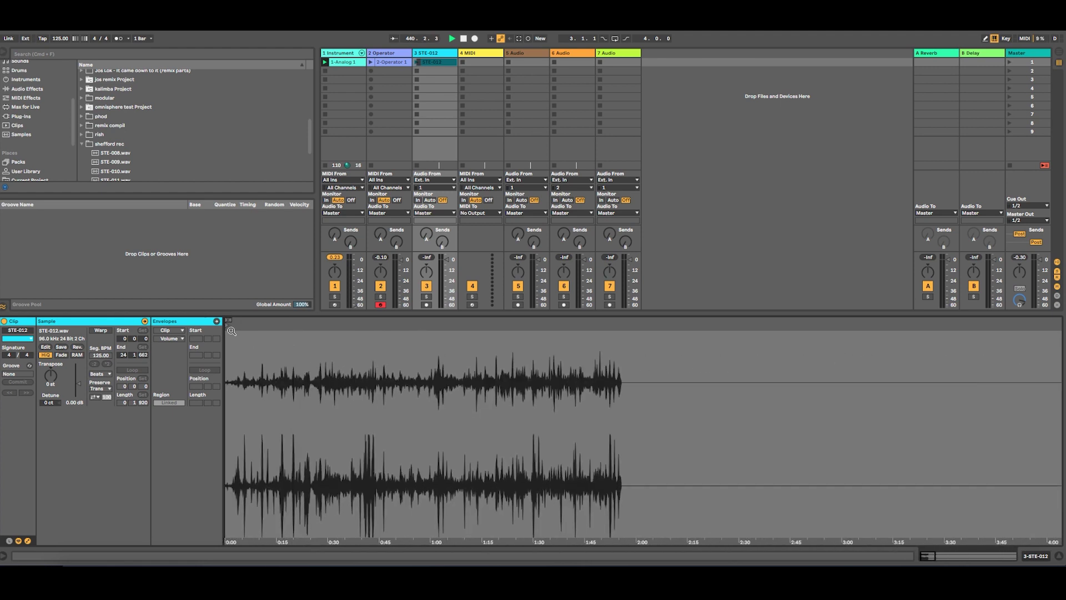
drag(227, 326, 312, 325)
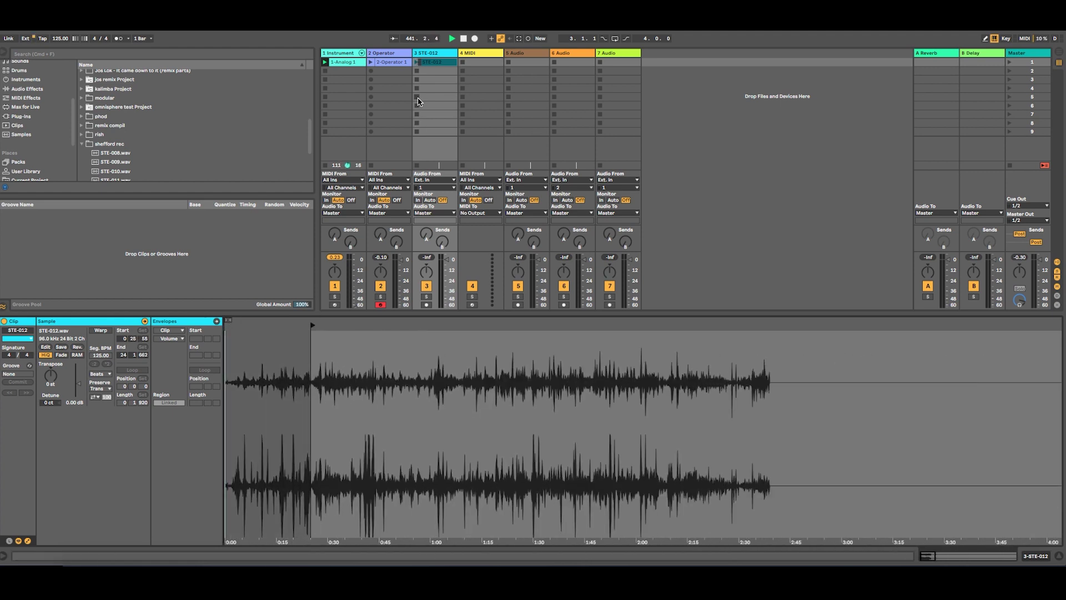
- Adjust the volume of the STE-012 track and move the clip's start marker to about 0:37
drag(446, 259, 446, 276)
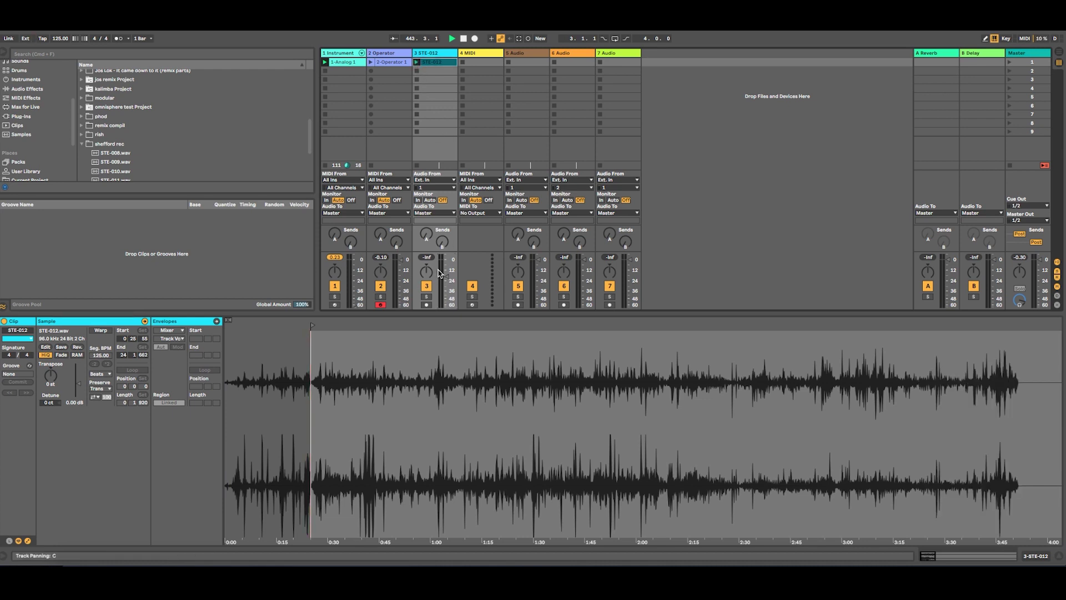
drag(446, 276, 446, 261)
drag(318, 324, 358, 323)
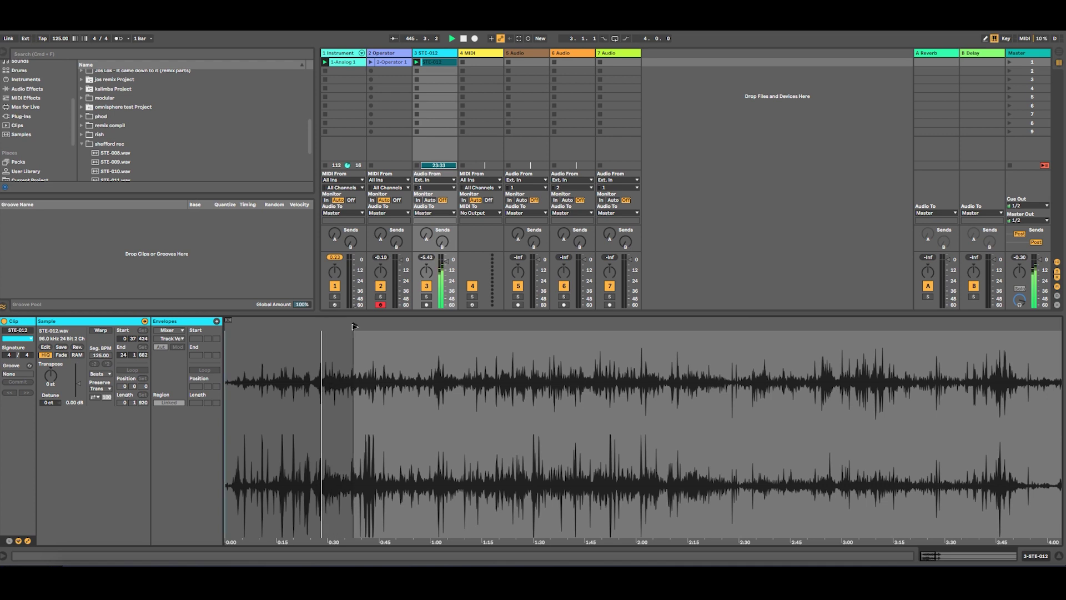
- Add the EQ Eight audio effect to the STE-012 track
double_click(428, 53)
scroll(152, 150, up, 5)
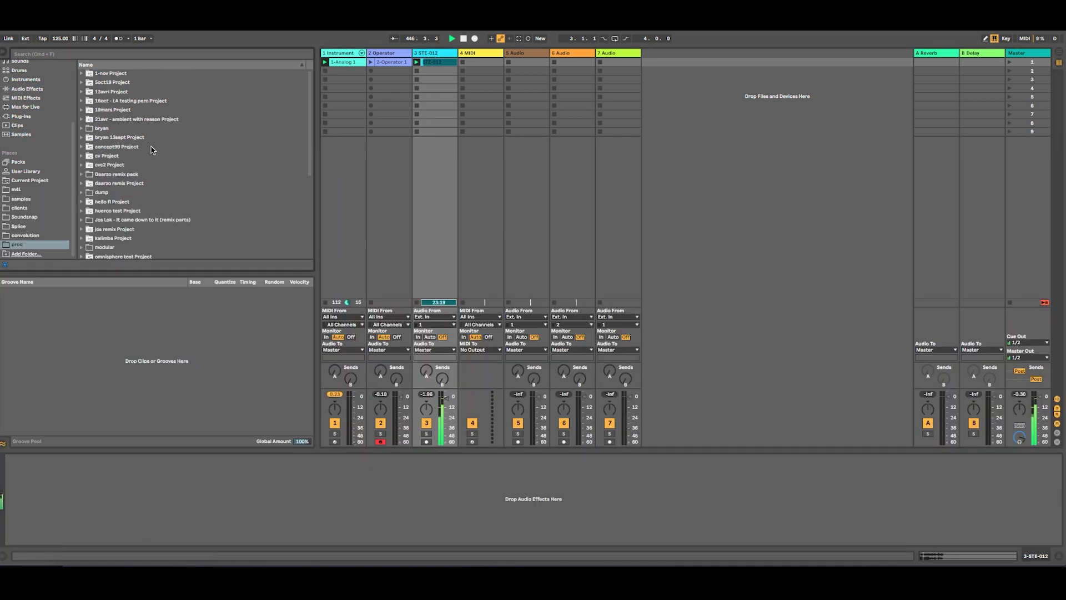
click(27, 90)
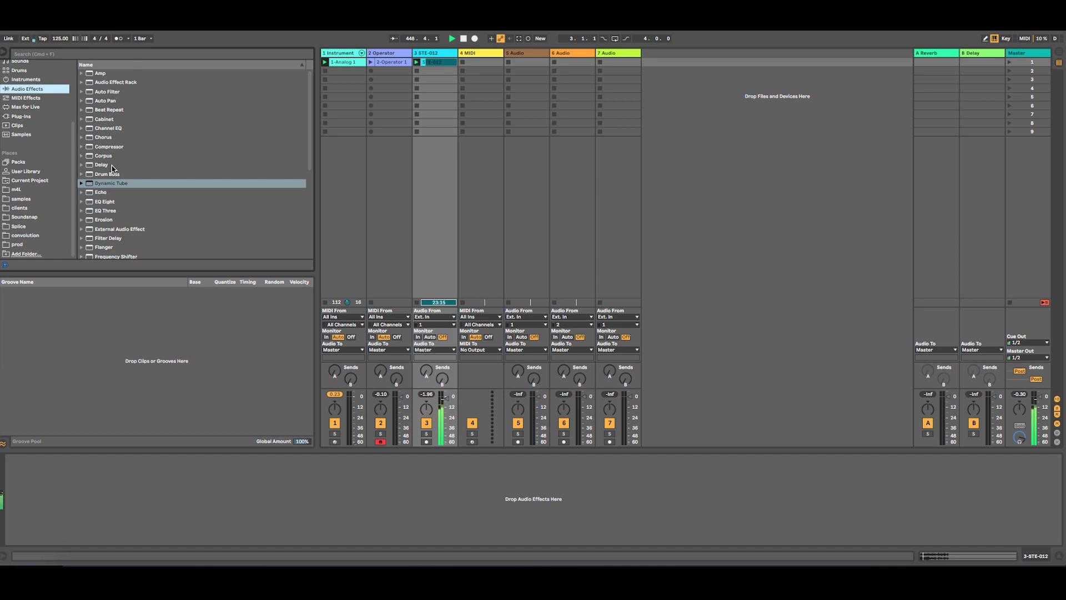
click(110, 204)
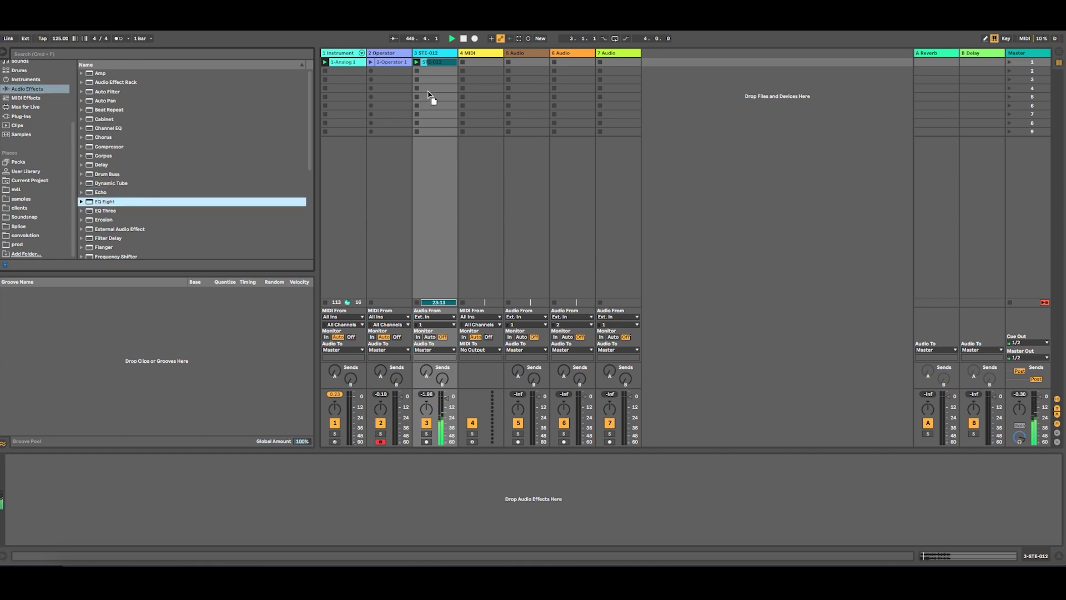
drag(430, 97, 430, 98)
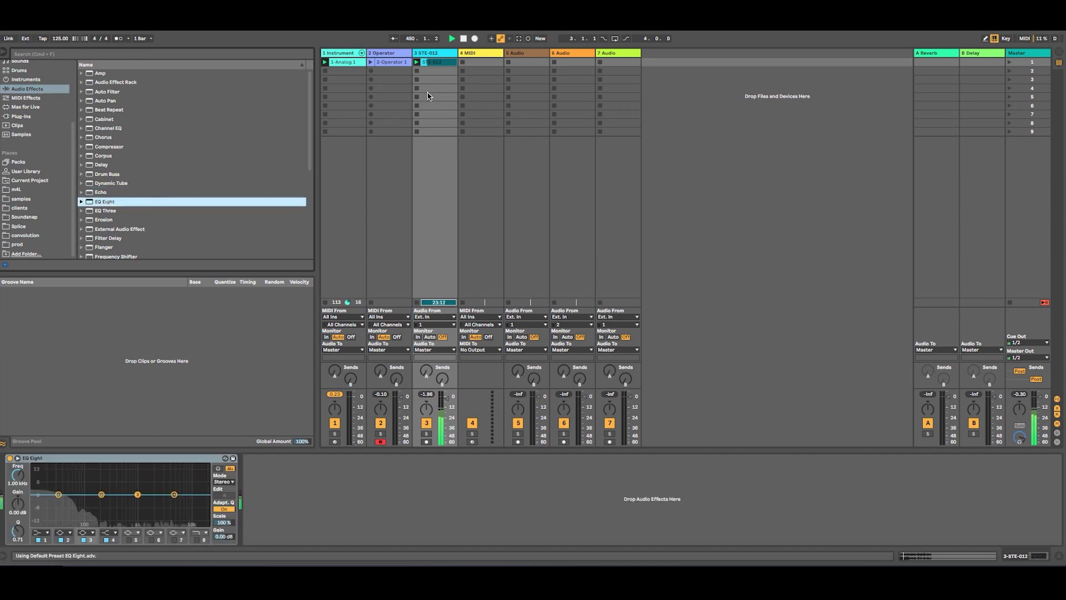
- In EQ Eight, enable band 8 as a high cut and make band 1 a low cut at about 150 Hz
click(196, 537)
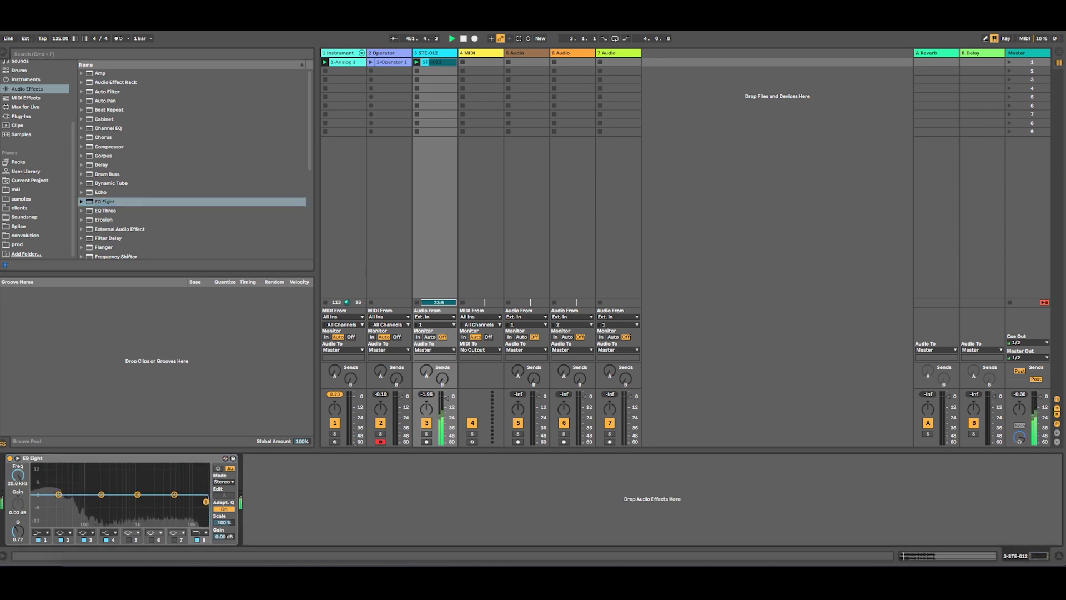
click(46, 531)
click(45, 528)
drag(58, 501, 94, 508)
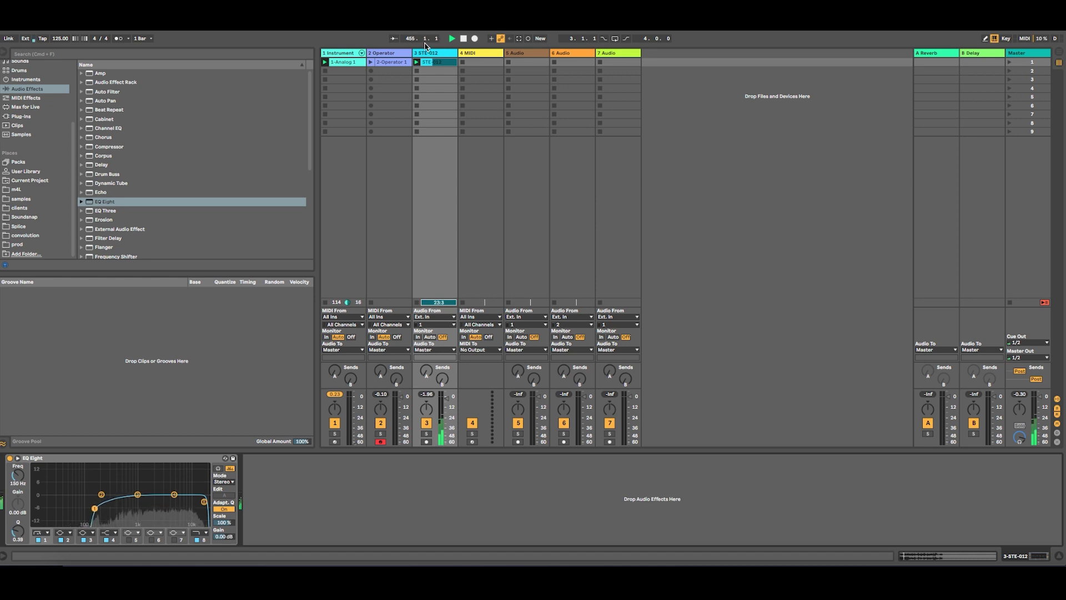
- Return the STE-012 clip's start to the beginning of the sample and turn warping on in Re-Pitch mode
double_click(431, 61)
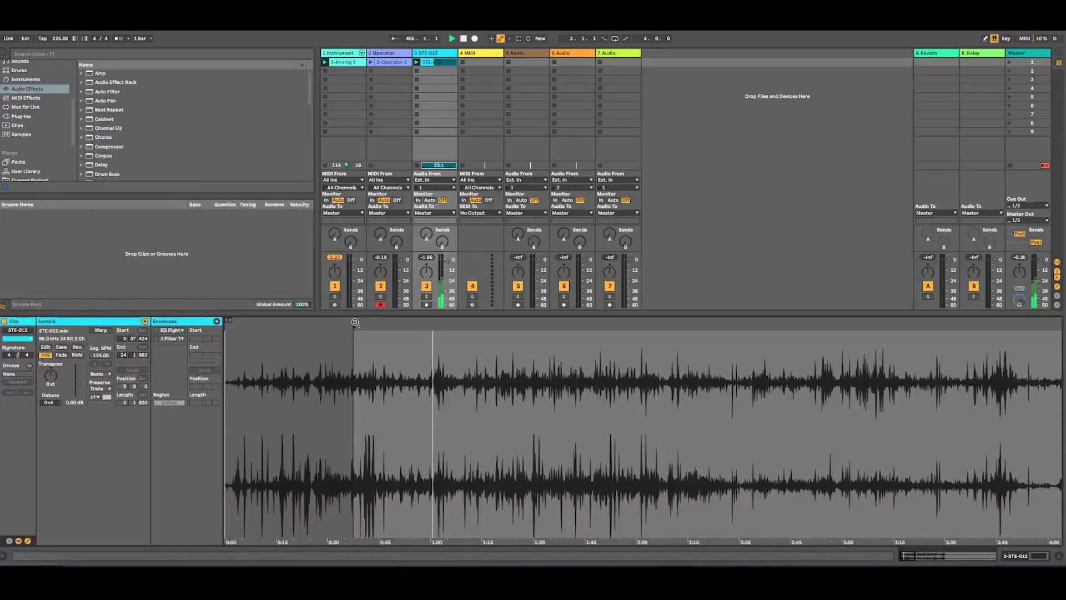
right_click(355, 323)
click(356, 354)
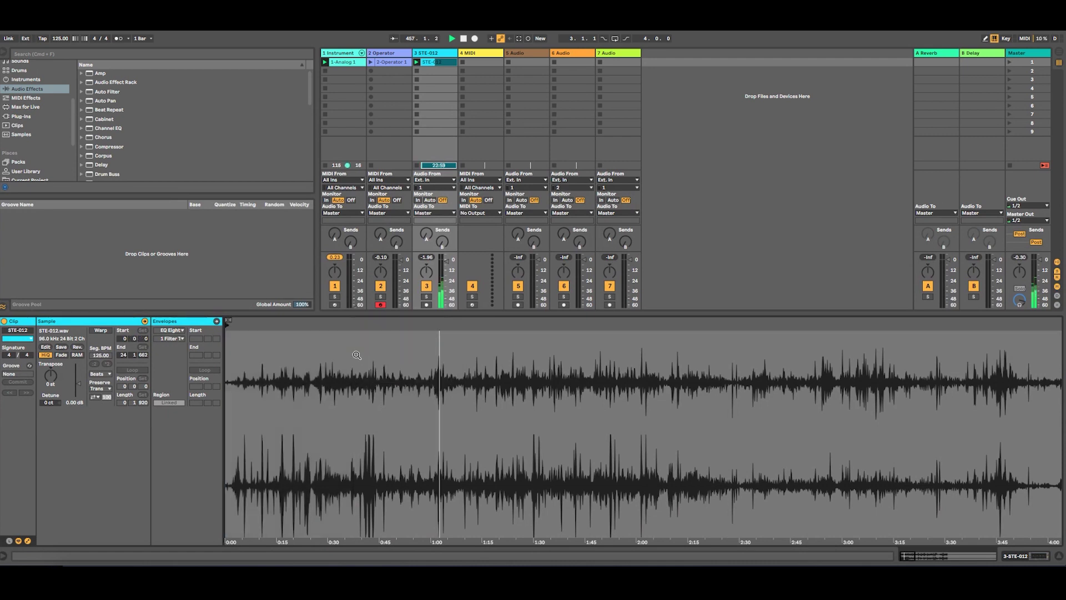
drag(384, 389, 450, 389)
click(100, 374)
click(101, 398)
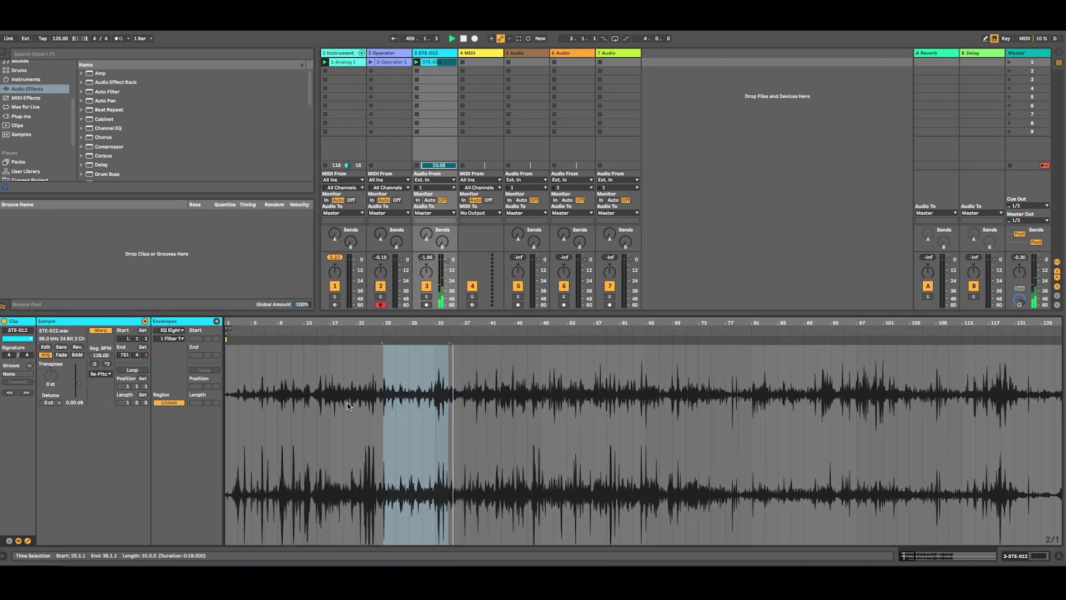
- Set the clip's 1.1.1 position at about 1:01 in the sample
drag(383, 392, 449, 390)
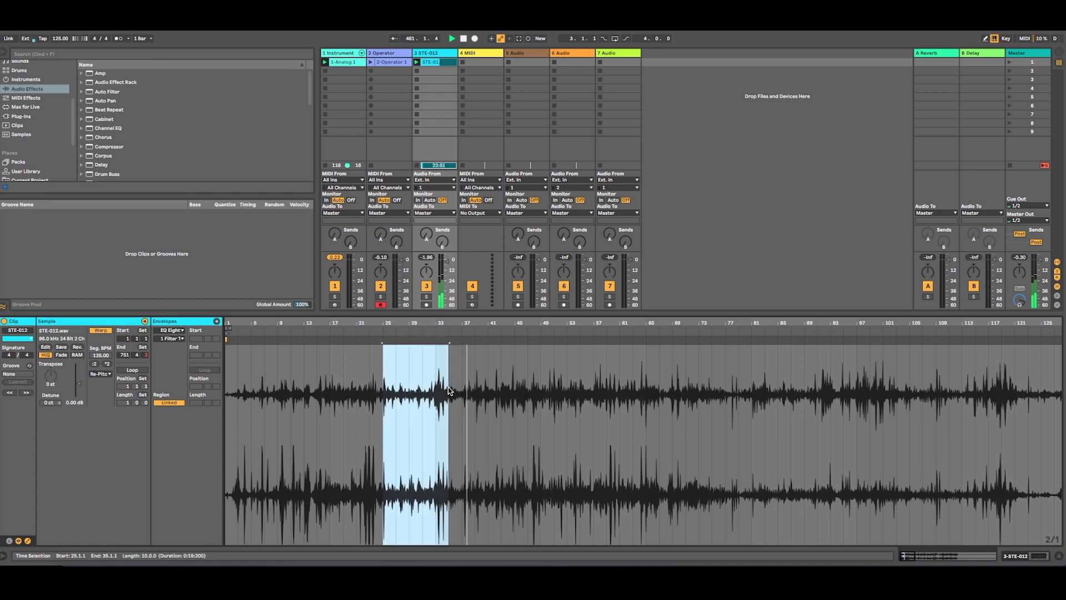
right_click(433, 390)
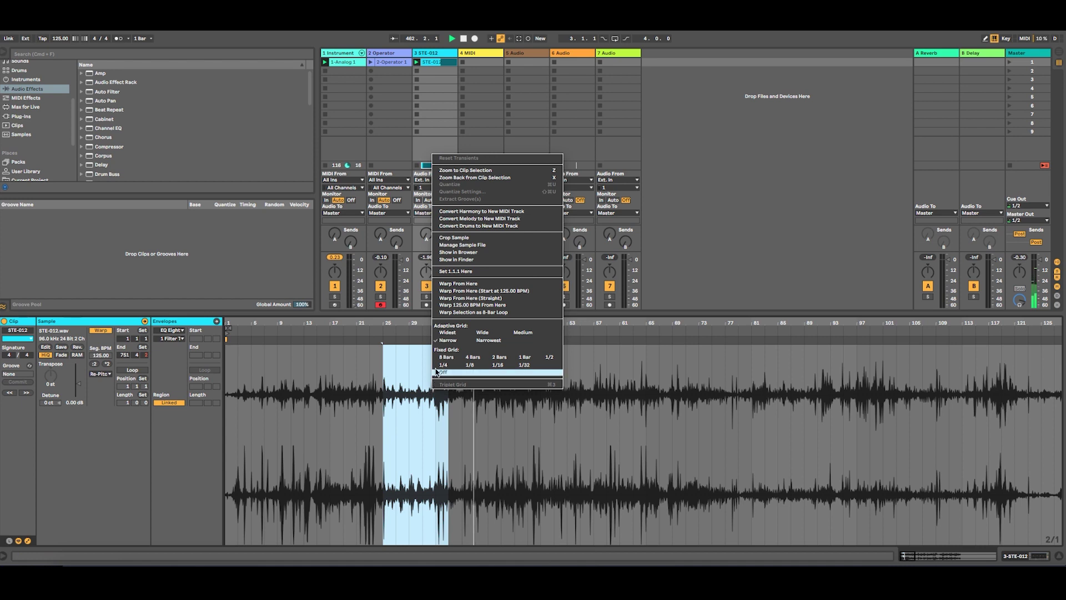
click(447, 271)
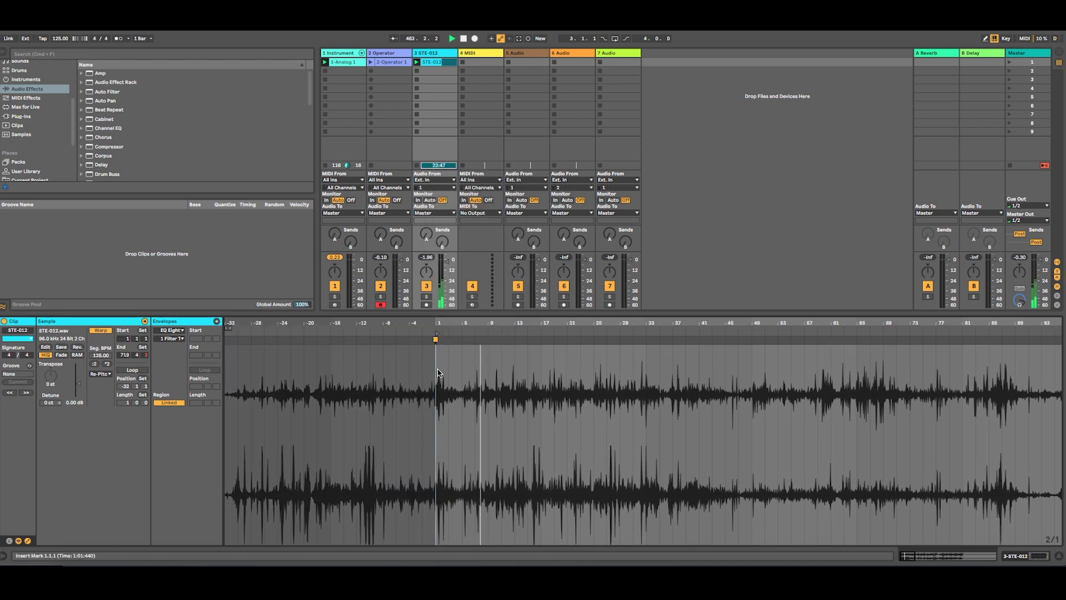
- Select an eight-bar span from 1.1.1 in the waveform, turn on looping for the clip and relaunch it
drag(438, 372, 488, 375)
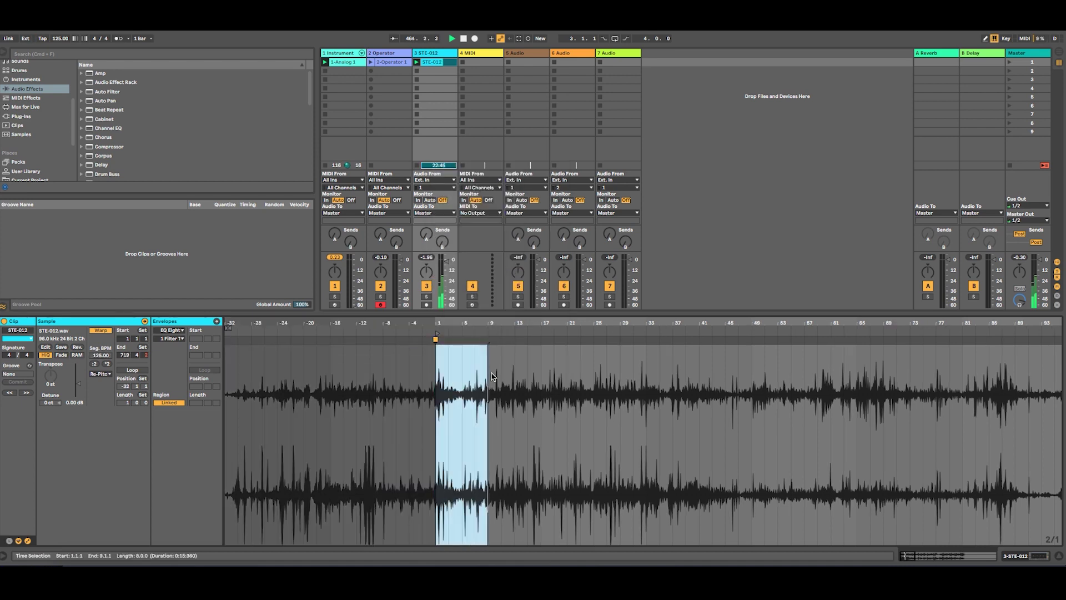
click(492, 377)
scroll(492, 376, down, 3)
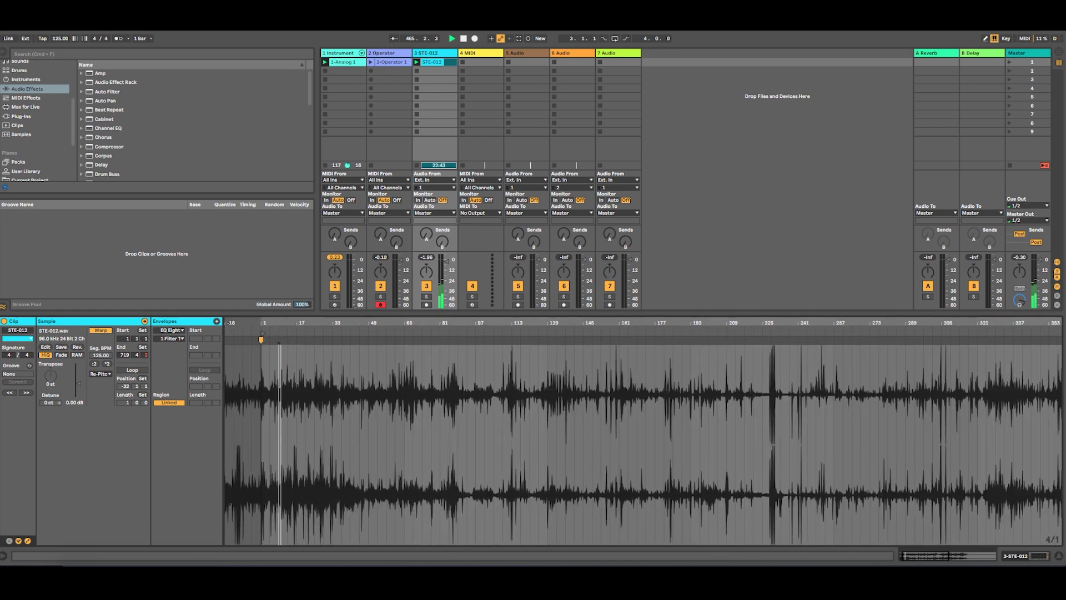
click(132, 370)
mouse_move(278, 354)
mouse_down()
mouse_move(295, 355)
mouse_move(261, 354)
mouse_move(288, 355)
mouse_up()
click(417, 60)
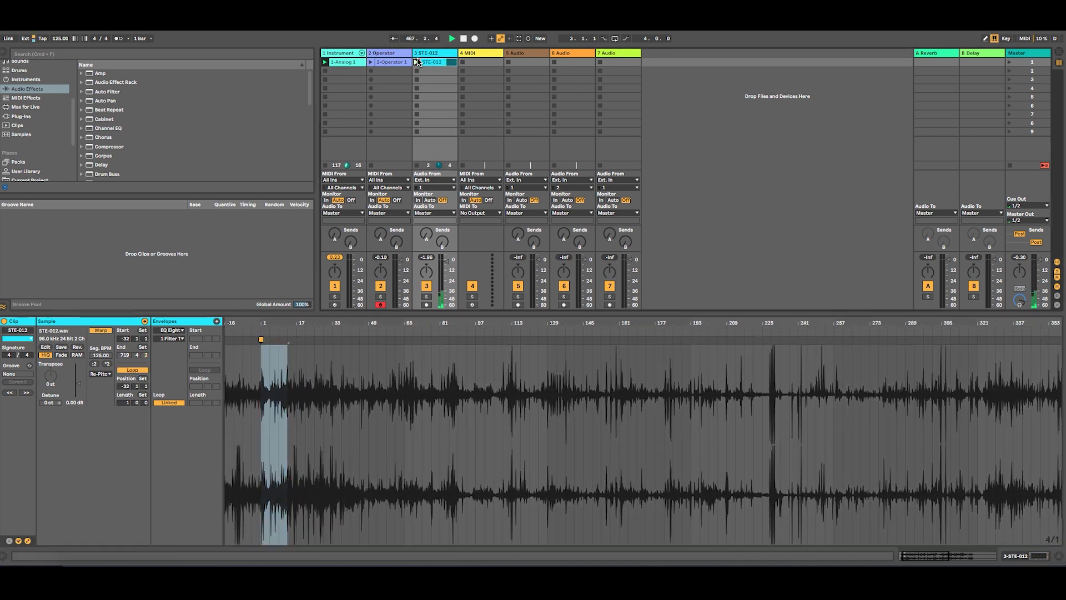
key(minus)
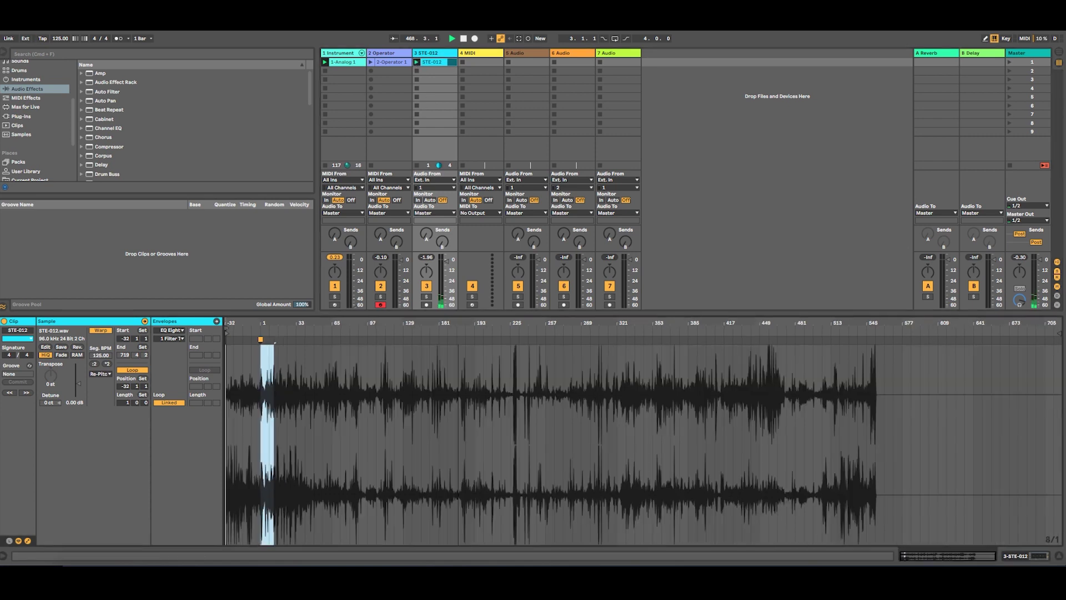
- Copy the one-bar looped clip to the STE-012 track in the arrangement at bars 5 and 6
drag(427, 69, 356, 161)
key(Tab)
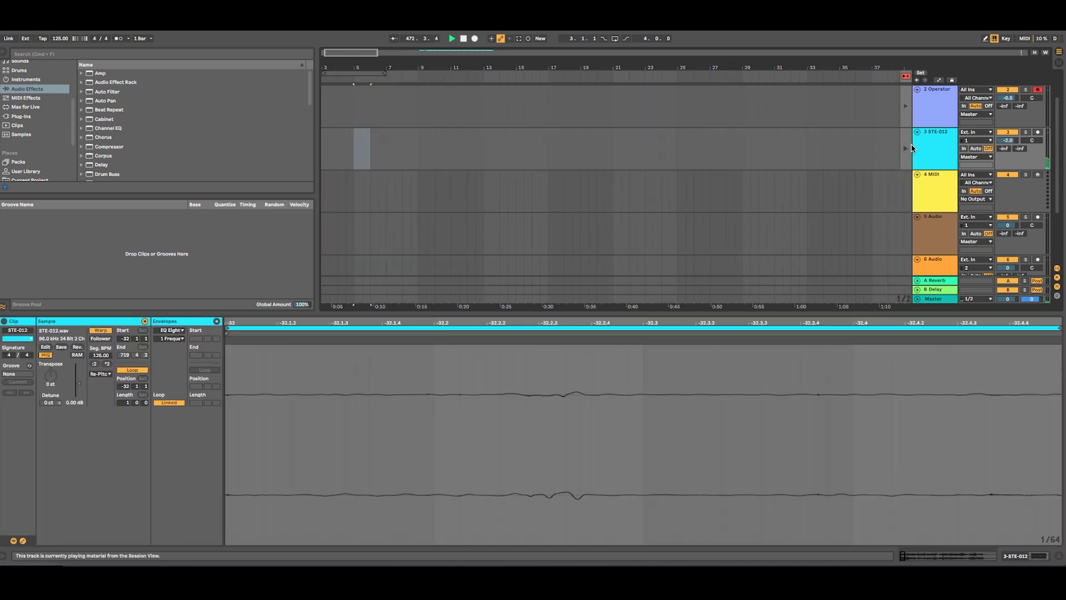
click(906, 145)
key(Tab)
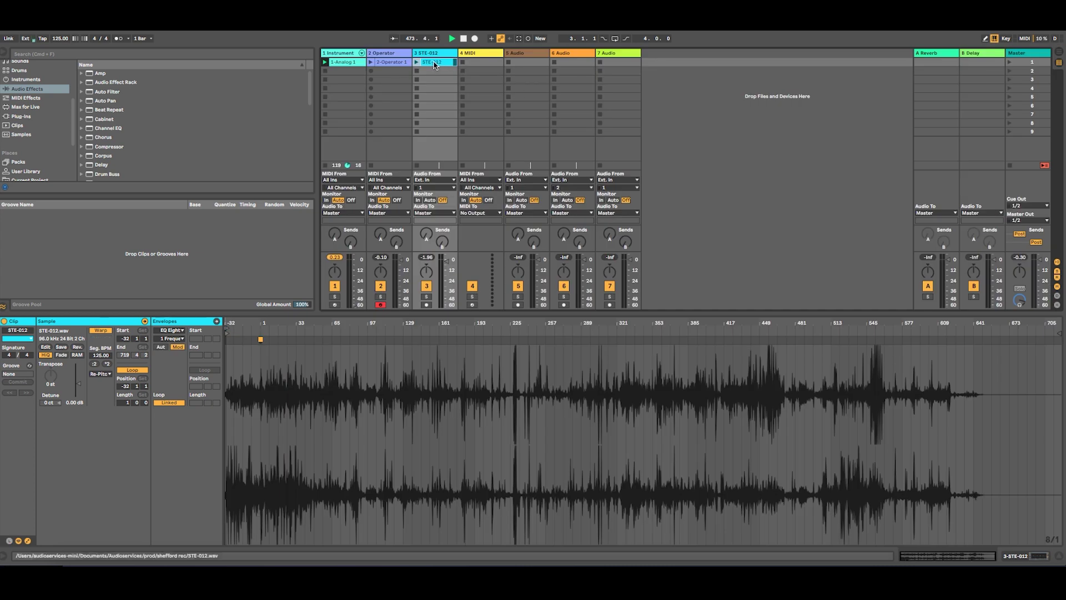
key(Tab)
mouse_move(363, 147)
mouse_down()
mouse_move(397, 150)
mouse_move(374, 148)
mouse_up()
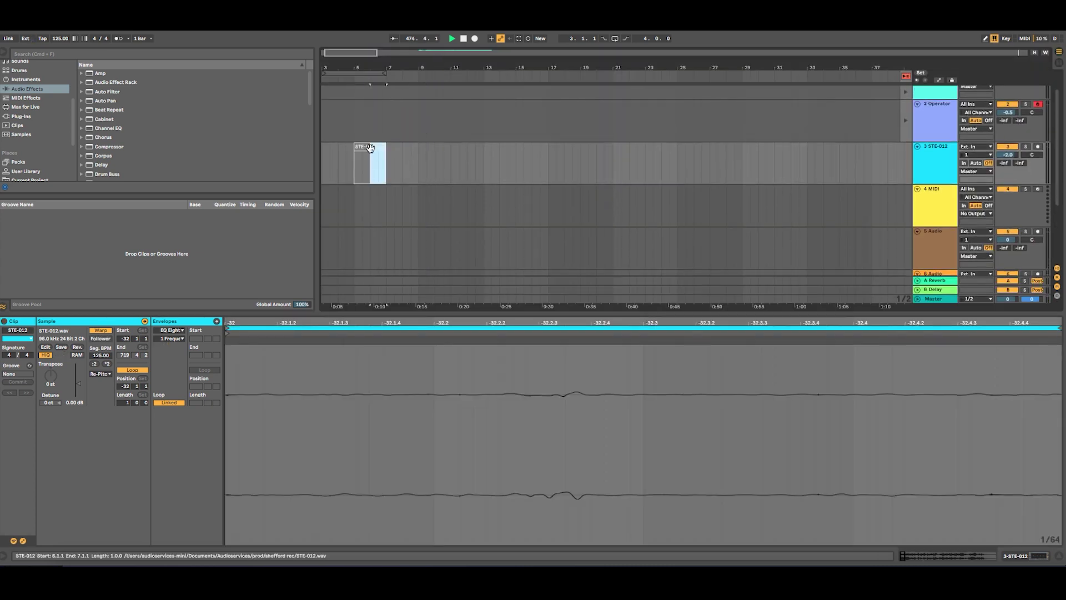
- Turn off looping for the Session clip, copy it to the arrangement at bar 7 and return the track to arrangement playback
key(Tab)
click(130, 371)
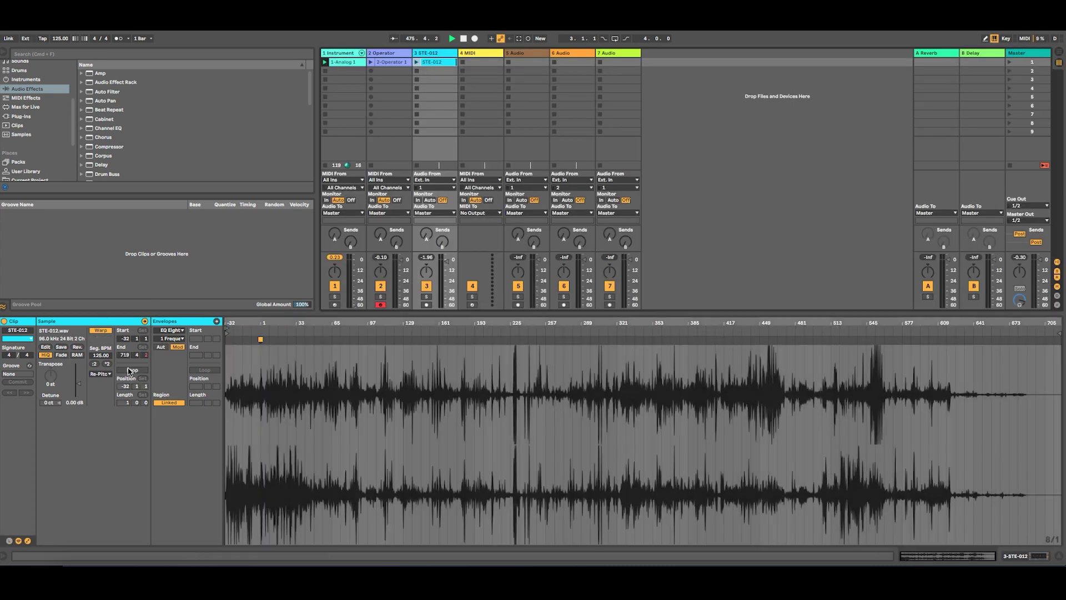
key(Tab)
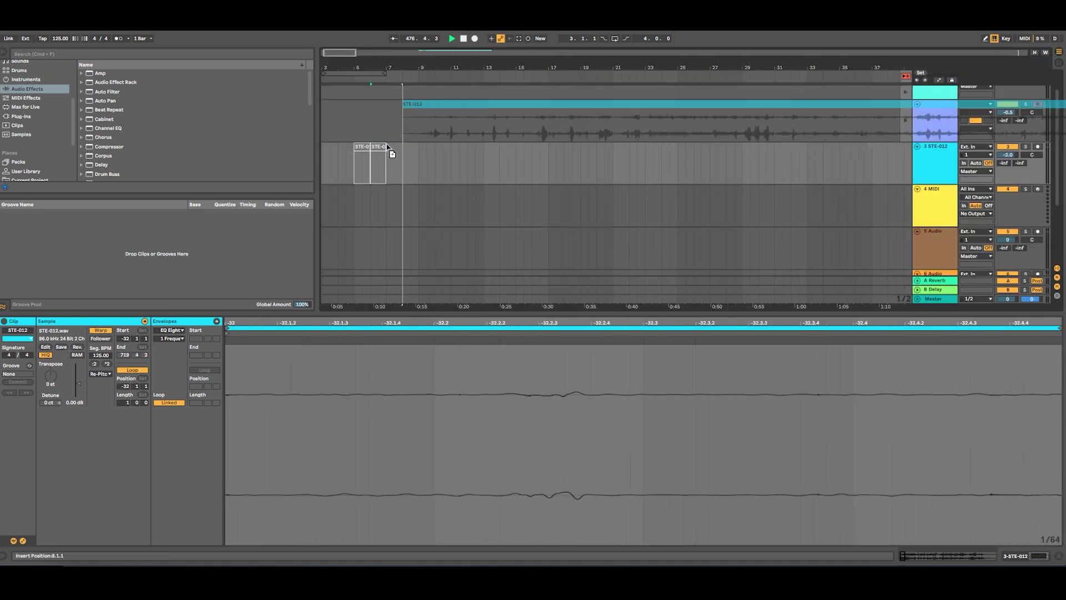
click(416, 158)
click(905, 163)
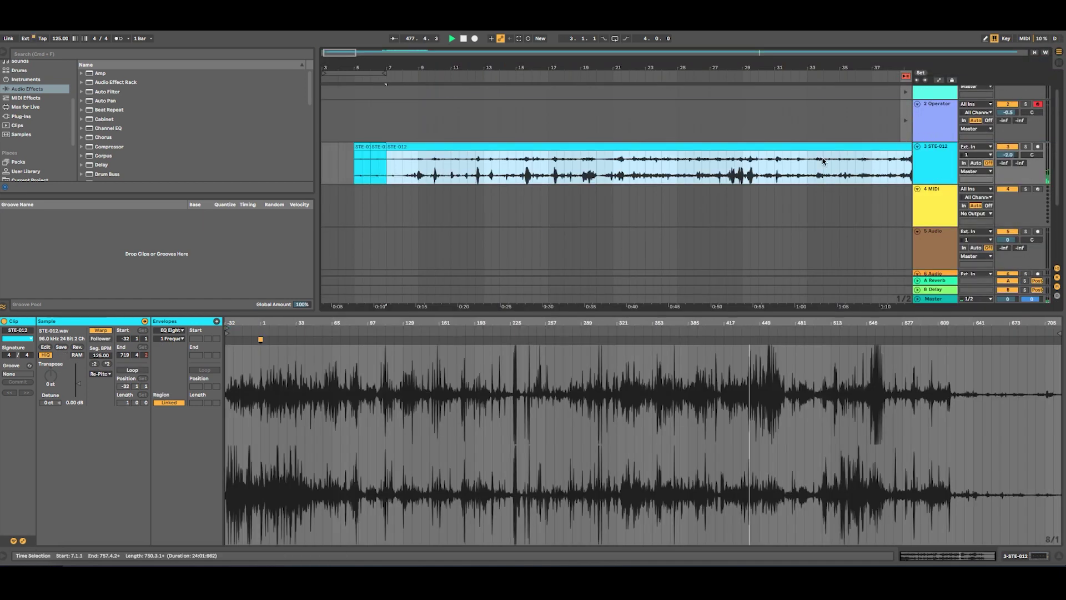
- Split out the arrangement section from 23.3.1 to 35.1.1 as its own clip and turn on its looping
drag(654, 166, 837, 169)
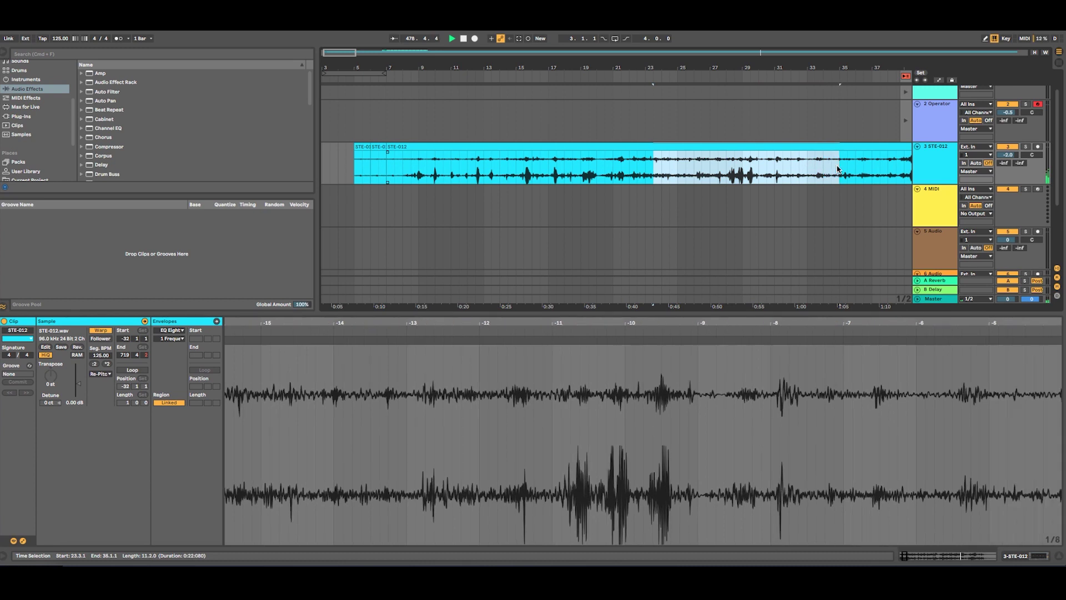
key(super+e)
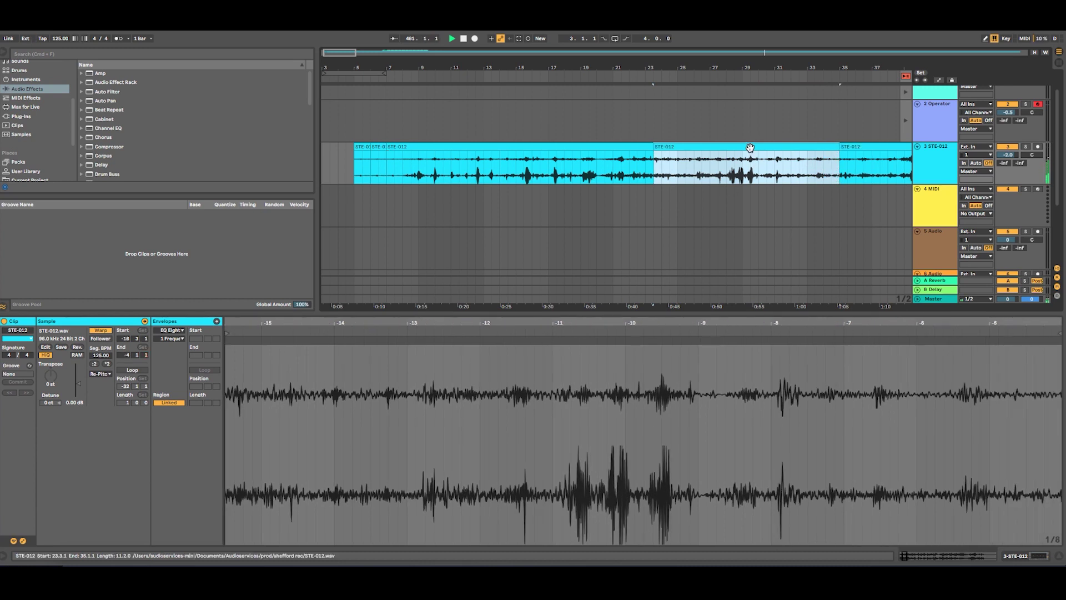
click(133, 370)
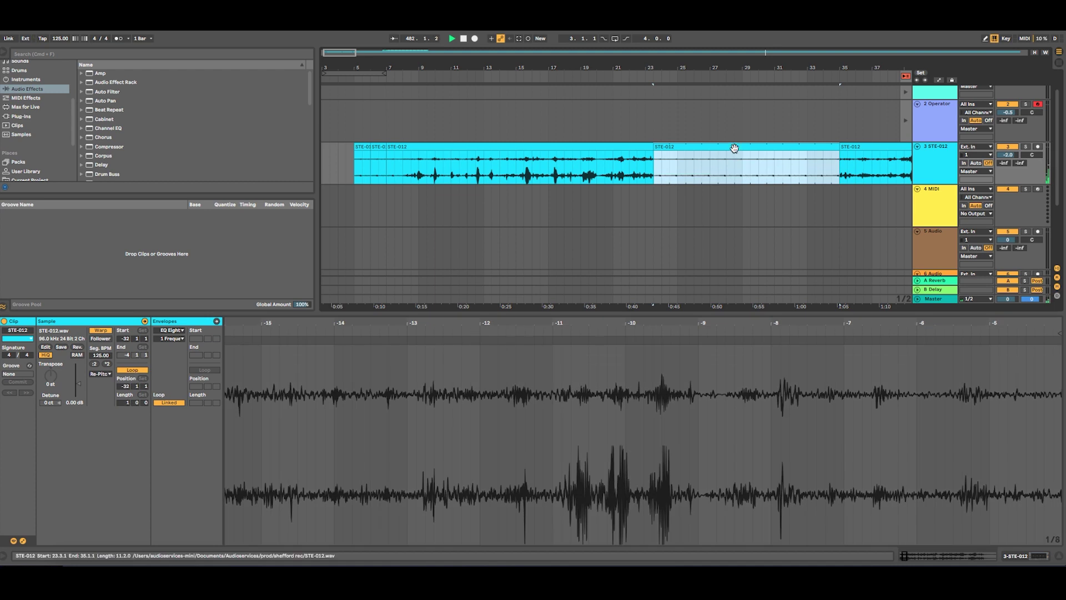
- Transfer the split, looped section to the STE-012 track's first Session slot, replacing the clip there
key(Delete)
key(Tab)
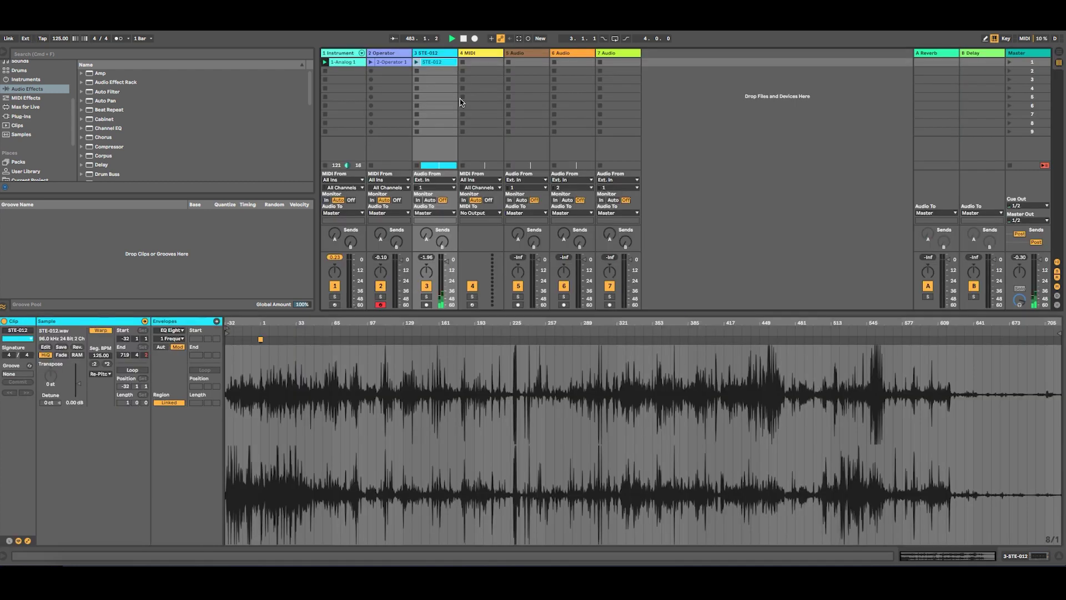
key(super+v)
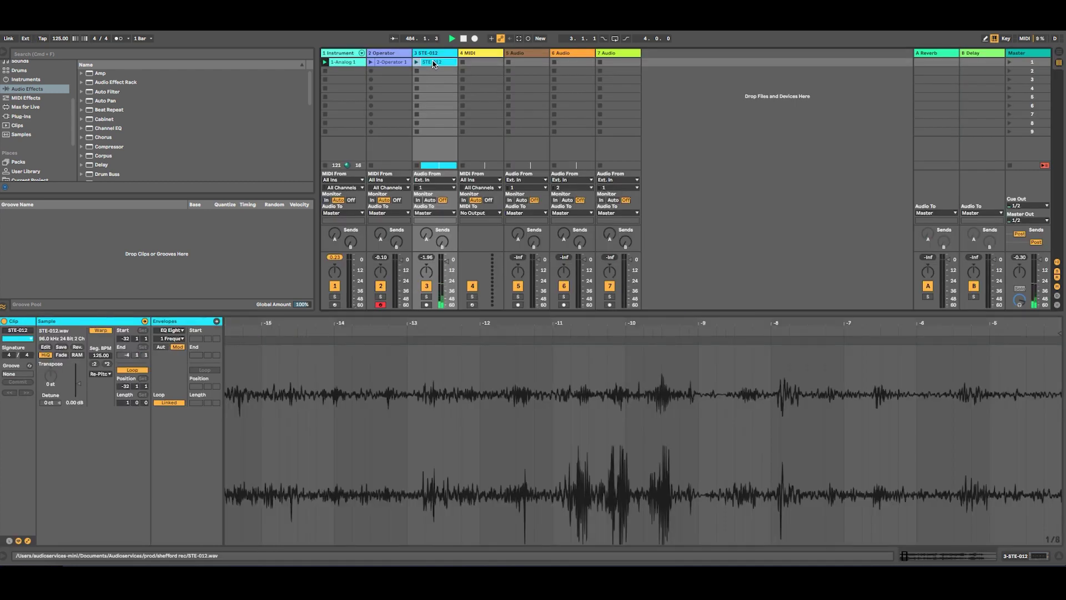
- Lengthen the first STE-012 Session clip's loop to 28 bars, starting at position -32.1.1
drag(414, 325, 415, 255)
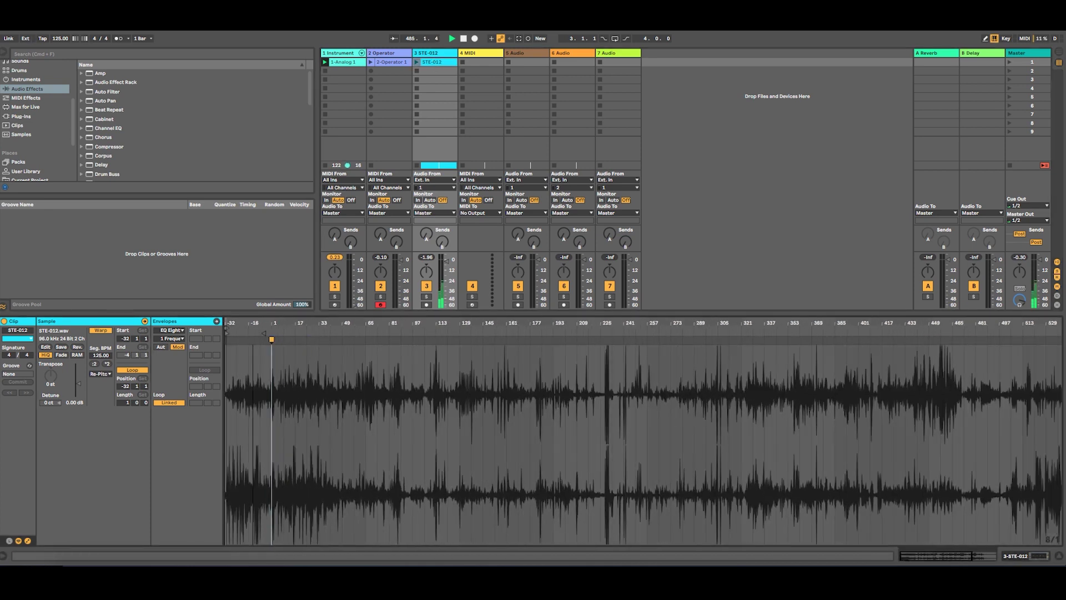
drag(269, 325, 638, 445)
drag(652, 374, 744, 376)
drag(675, 321, 674, 255)
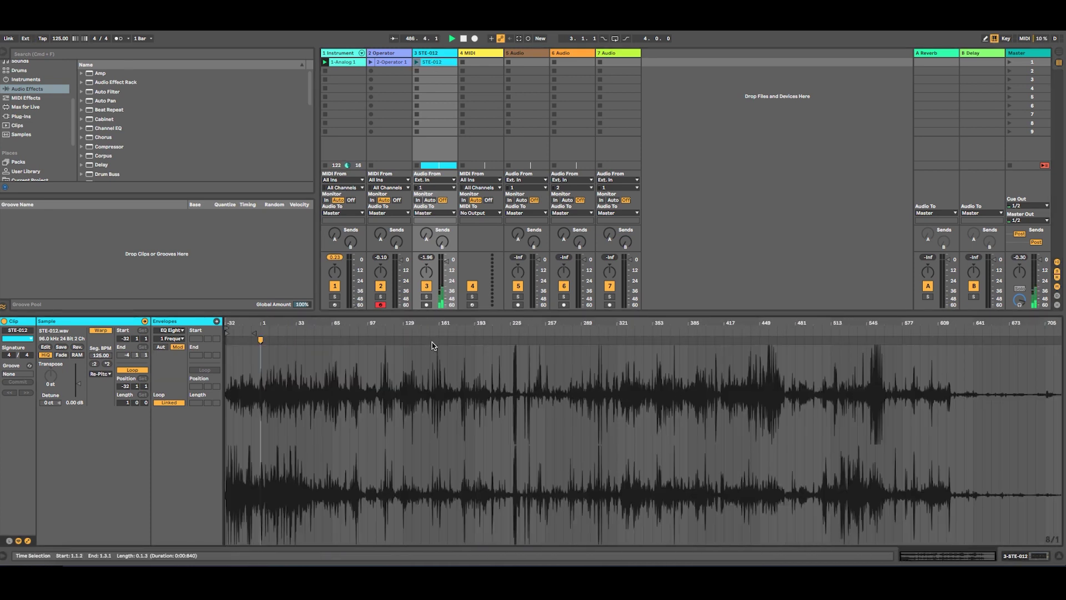
drag(226, 325, 252, 444)
click(249, 328)
drag(247, 328, 929, 327)
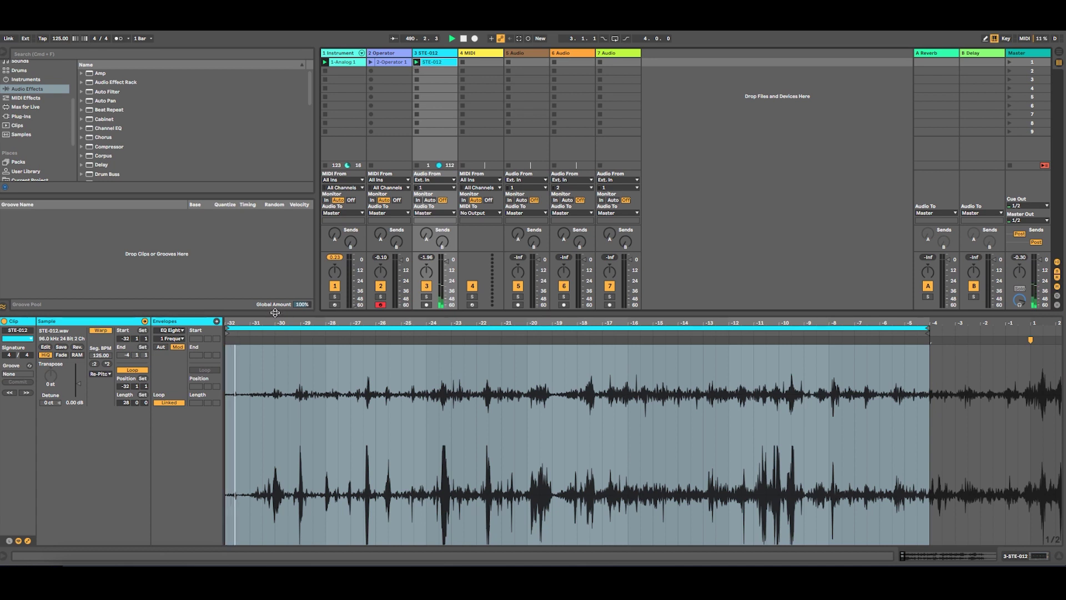
- Move the 28-bar loop to position 241.1.1 in the recording and launch the clip
drag(278, 325, 347, 302)
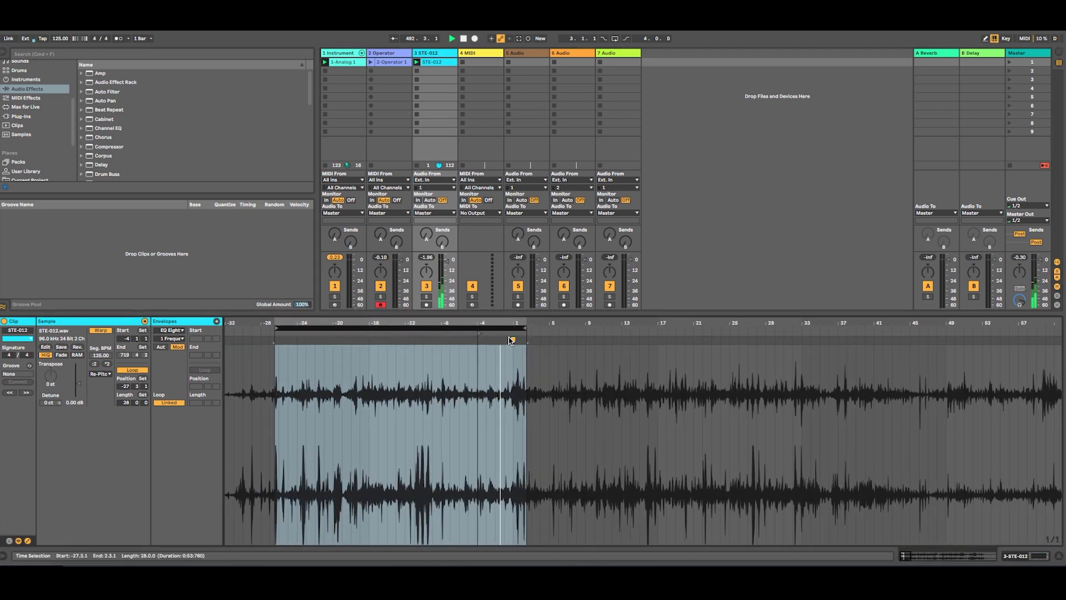
drag(280, 328, 632, 315)
drag(542, 321, 539, 319)
click(416, 62)
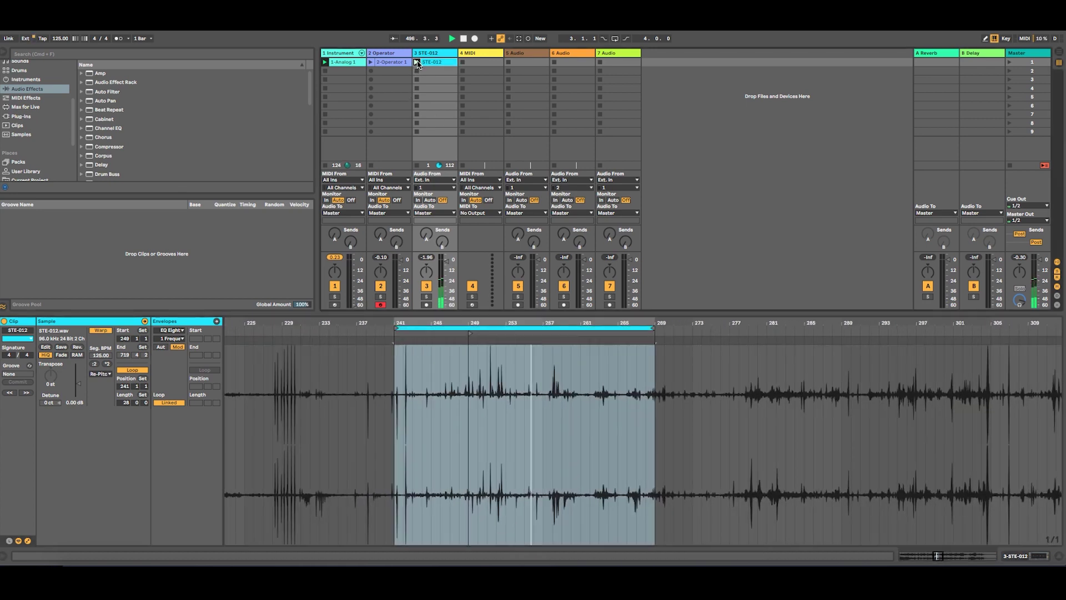
- Raise the STE-012 clip's gain and double its segment tempo to 250 BPM
drag(79, 383, 79, 376)
drag(553, 327, 519, 328)
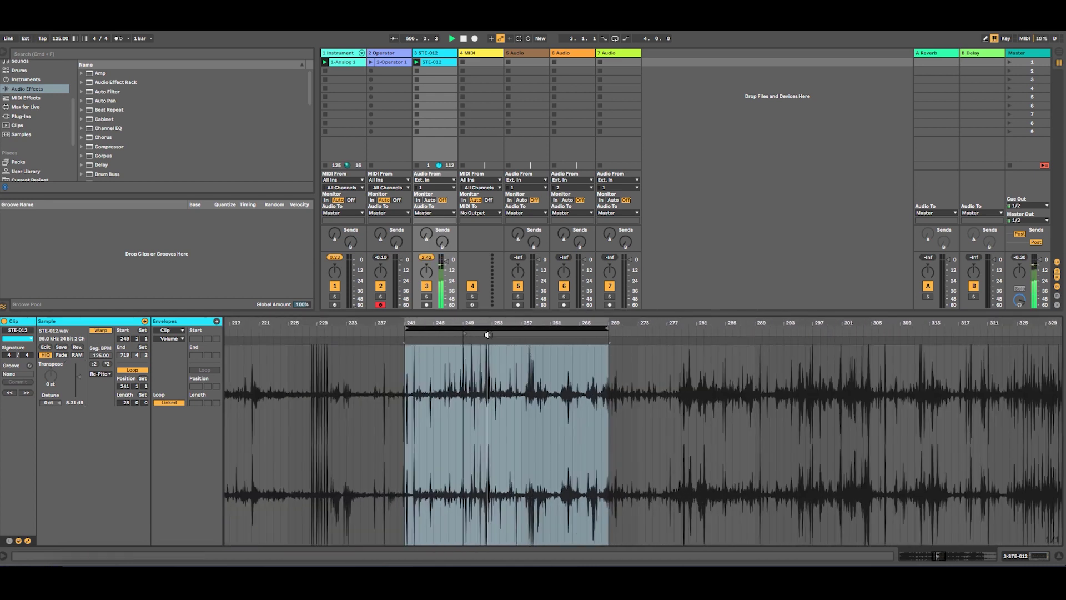
click(108, 364)
drag(316, 320, 406, 131)
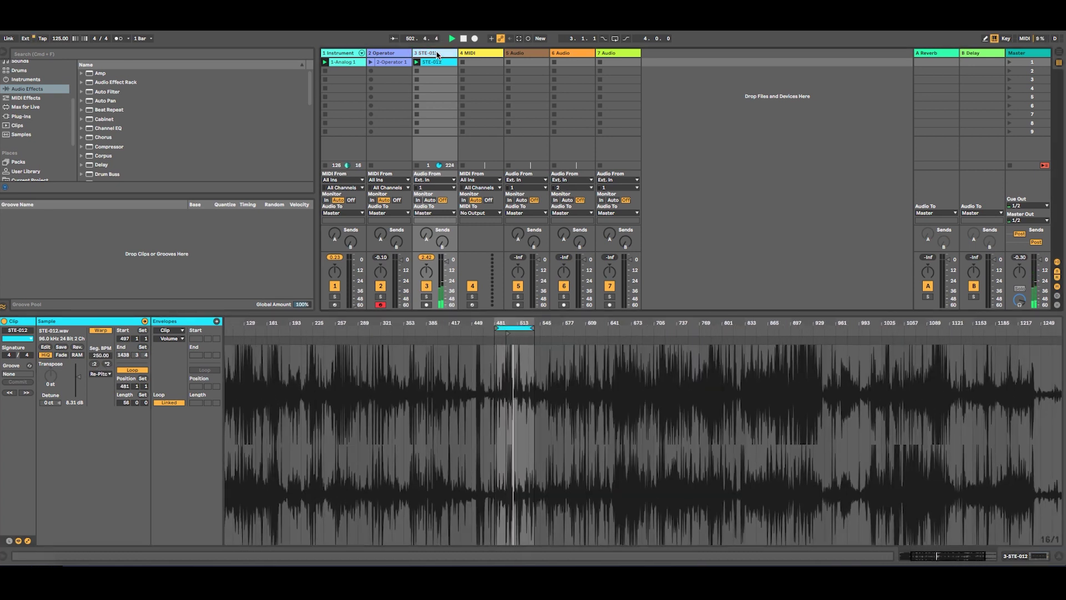
- Duplicate the STE-012 track, check the copy in the arrangement and return to the Session view
key(super+d)
key(Tab)
click(457, 164)
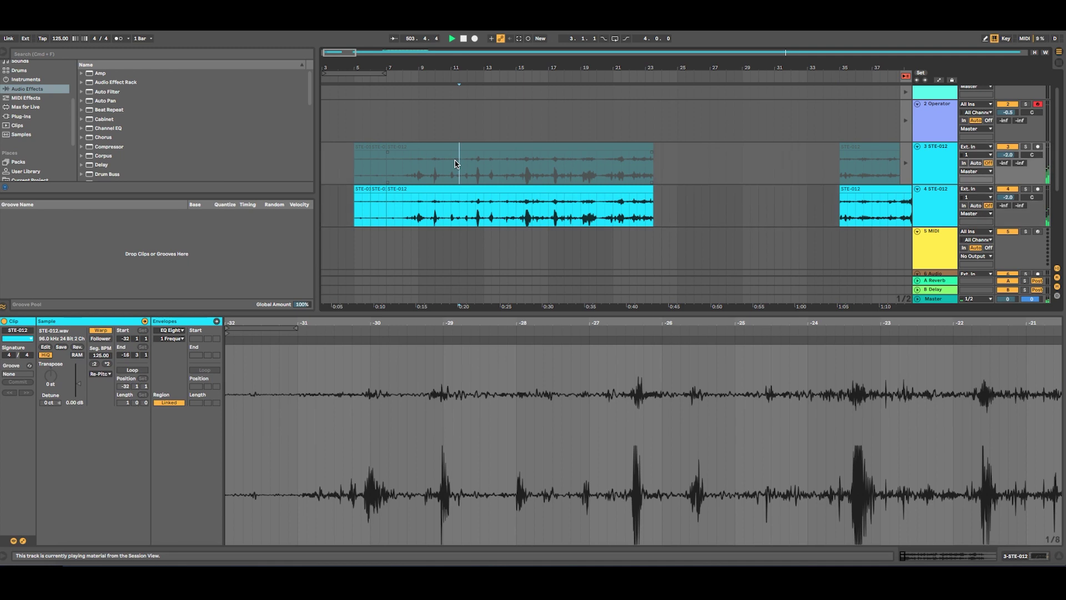
key(Tab)
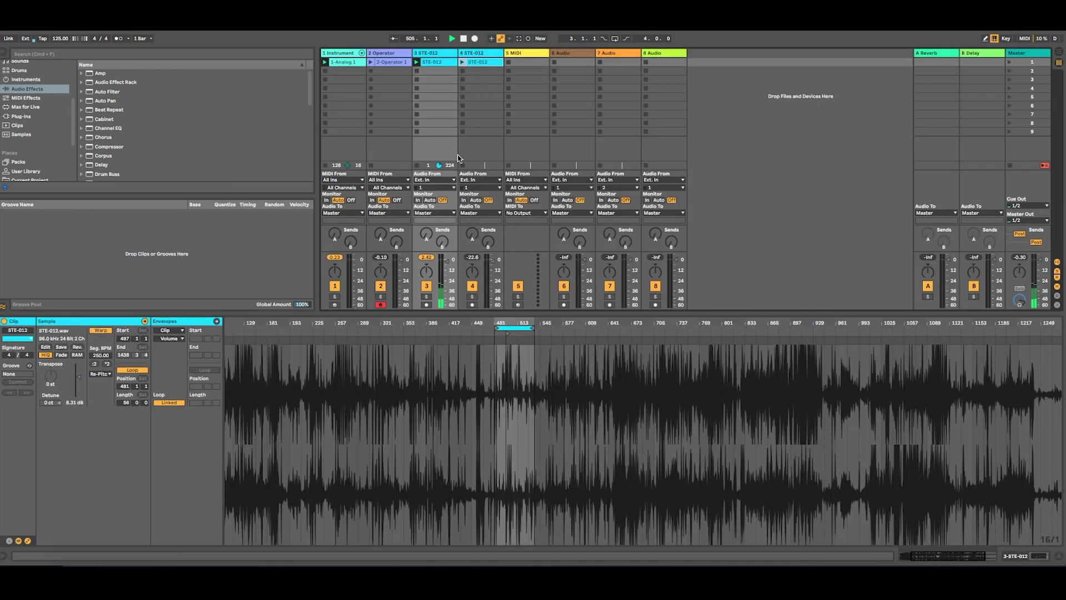
- Move the start marker of track 3's clip to 502.1.1
click(468, 60)
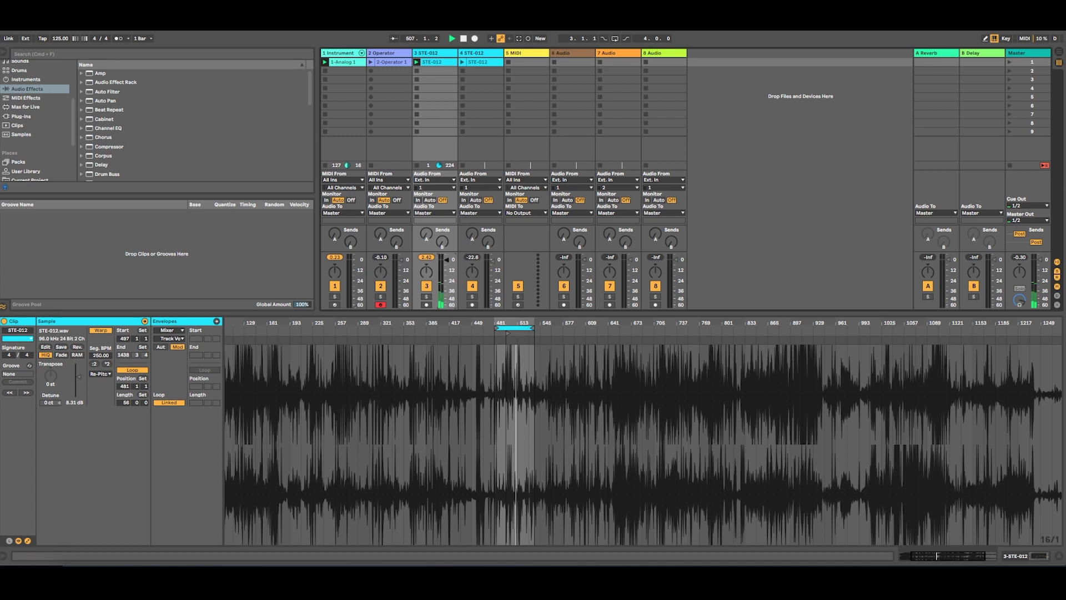
drag(517, 327, 517, 389)
drag(367, 334, 423, 334)
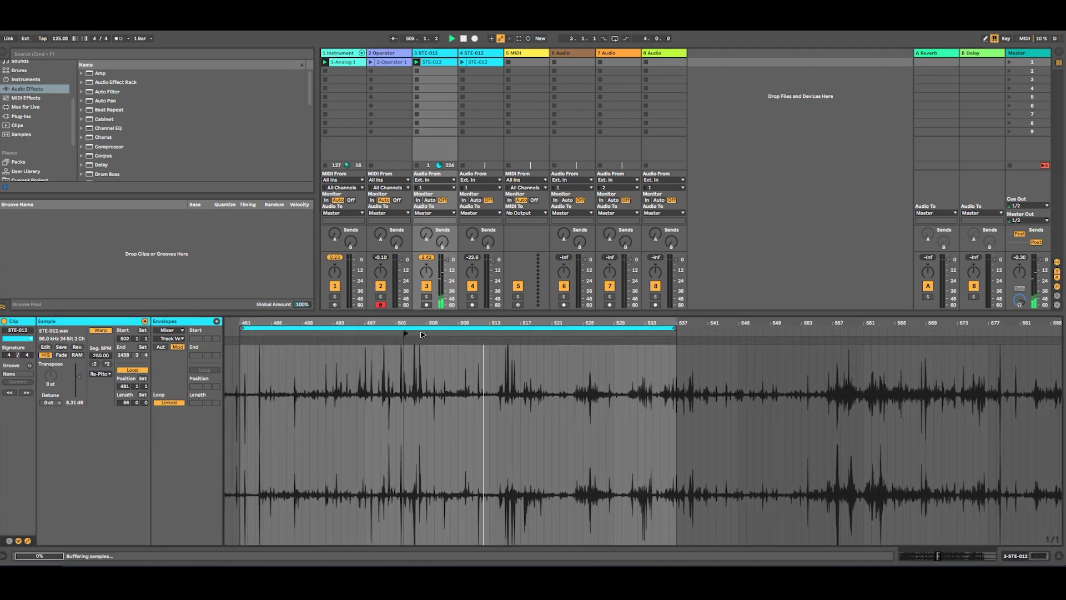
- Search the browser for "convolution pro" and add the Bathroom Presence preset after EQ Eight on track 3
click(442, 55)
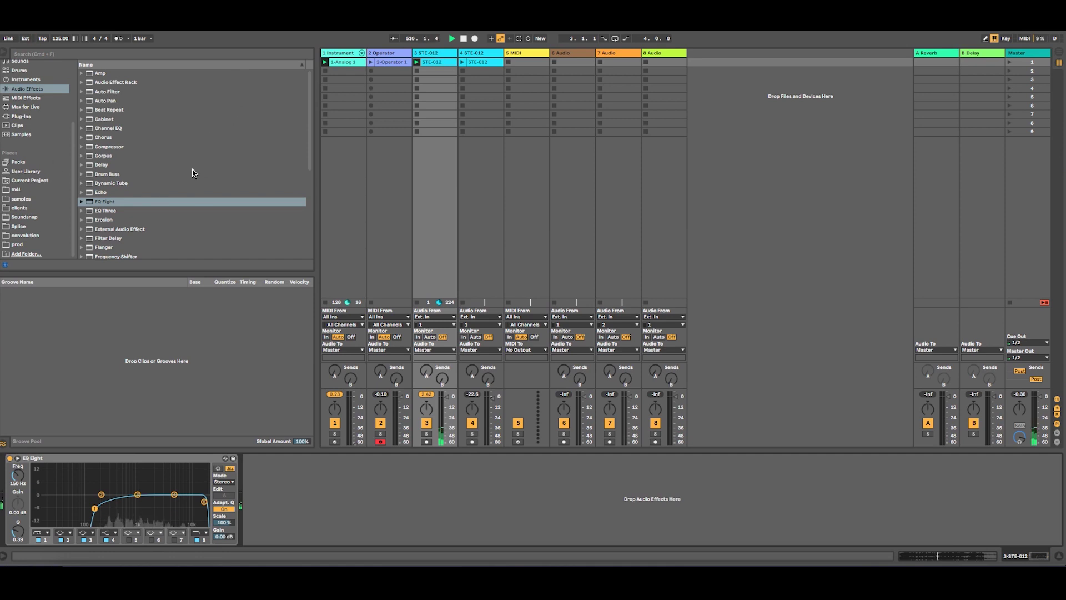
key(super+f)
text(convolution)
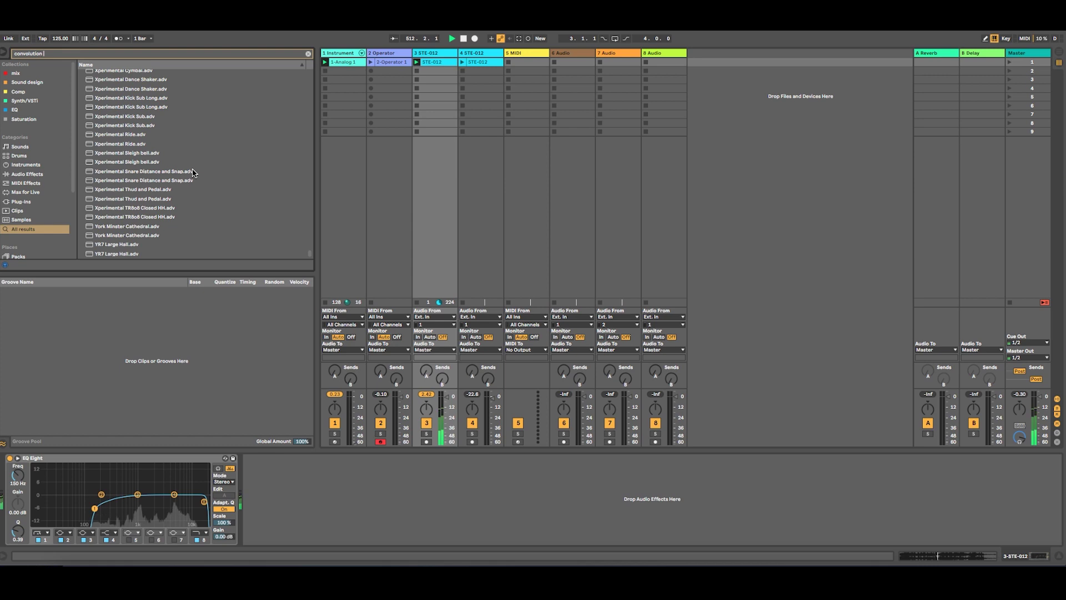
text( pro)
click(115, 194)
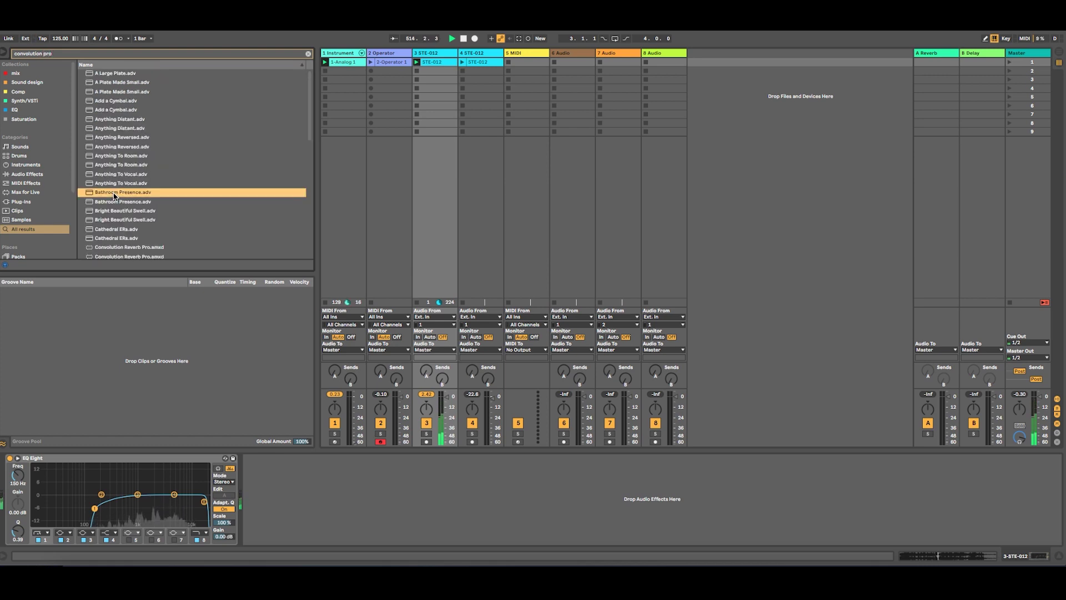
drag(281, 408, 278, 497)
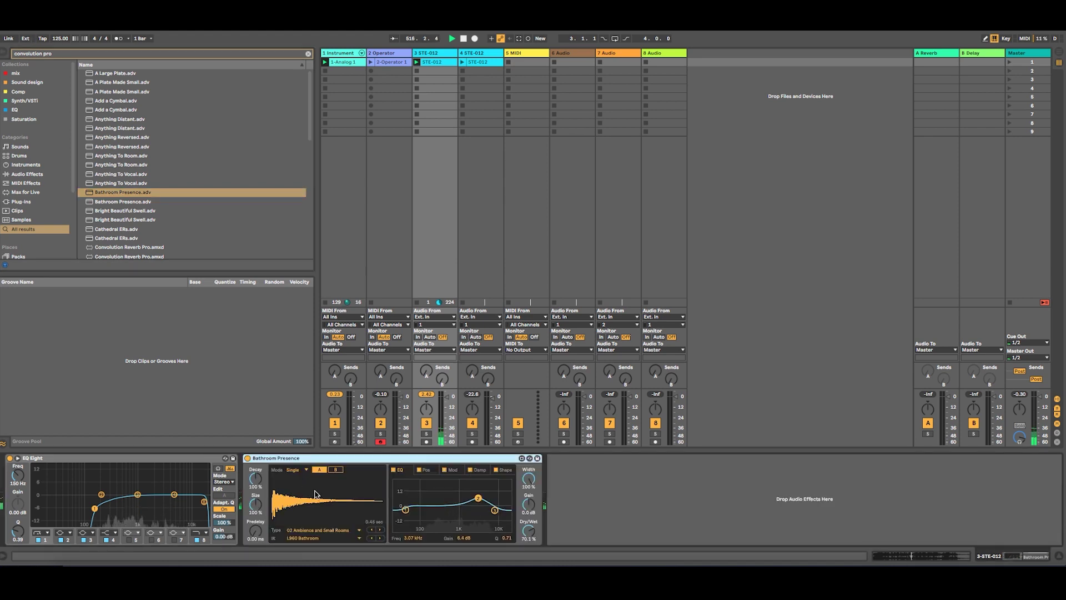
- Load FAMOUSPRING 13 B-5 T-1.wav from the convolution folder's CKSDE_Springs as the reverb's impulse response and set Decay to 166%
scroll(35, 218, down, 5)
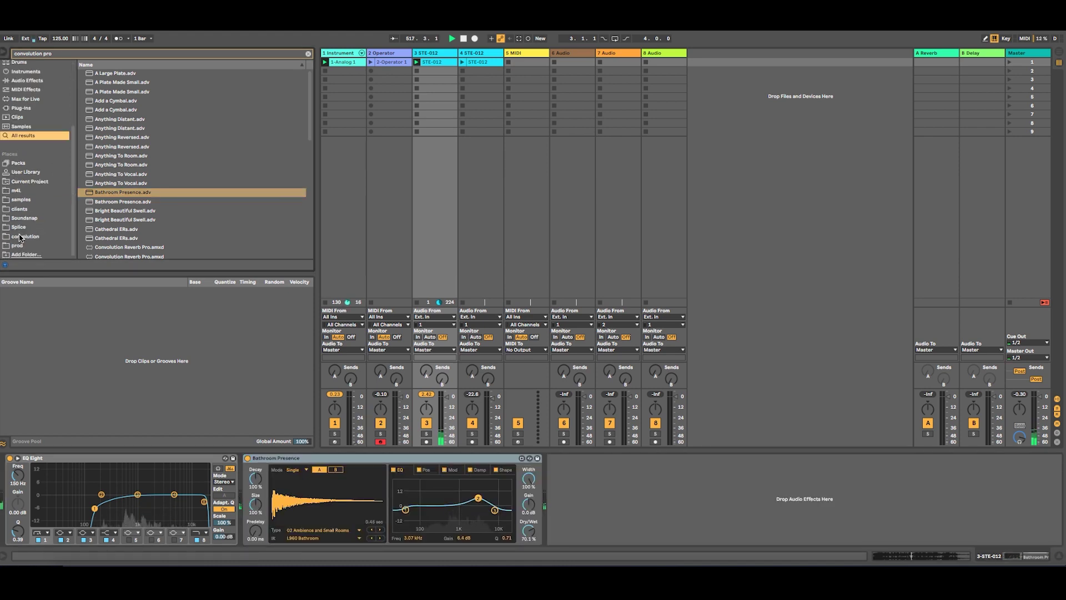
click(21, 238)
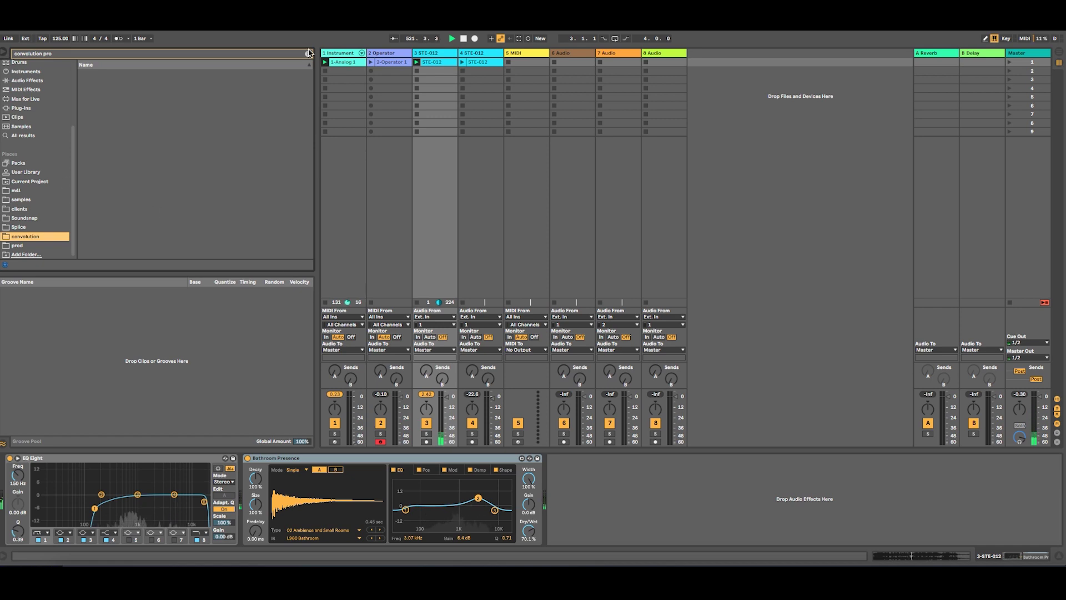
click(308, 55)
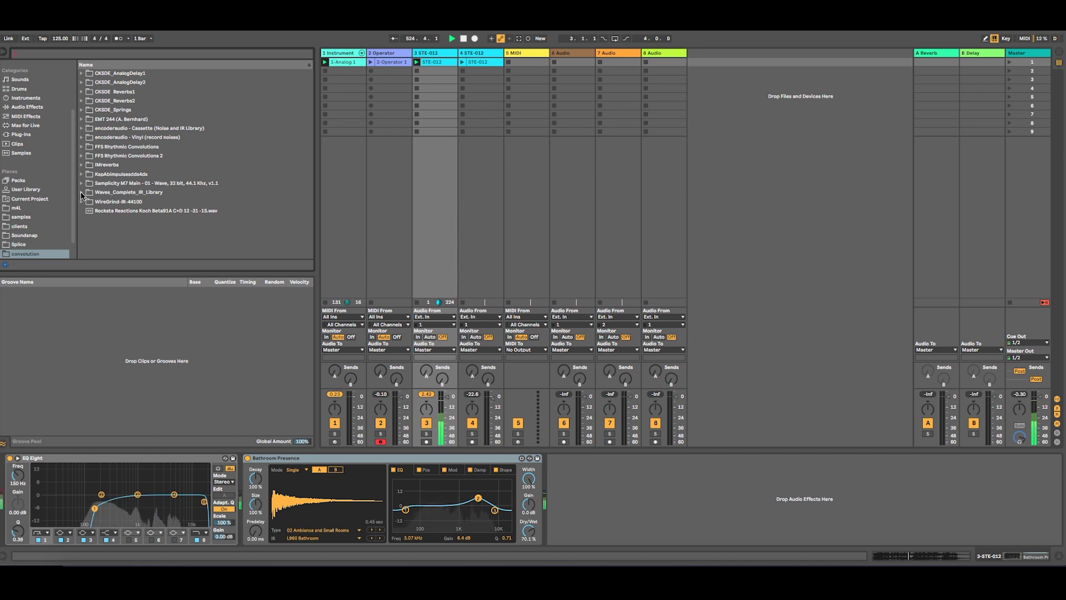
click(81, 110)
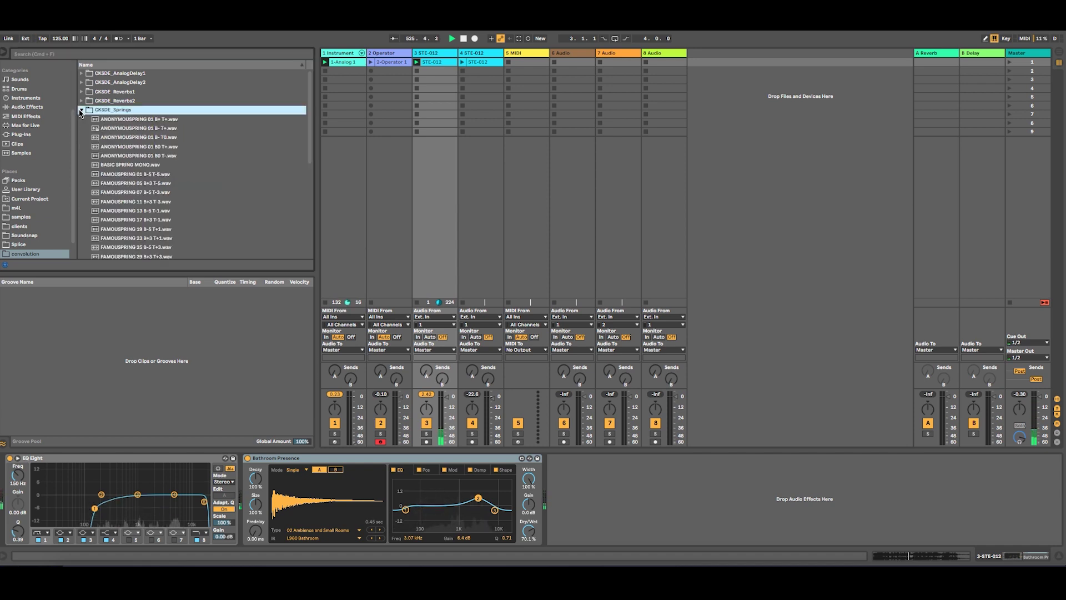
scroll(155, 154, down, 2)
click(155, 154)
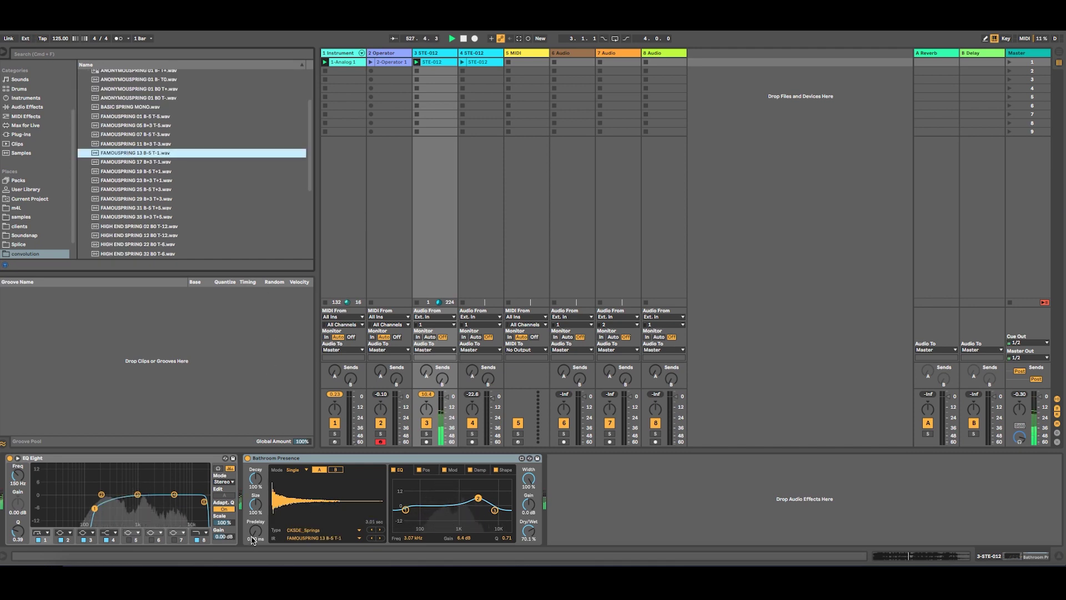
drag(256, 491, 257, 481)
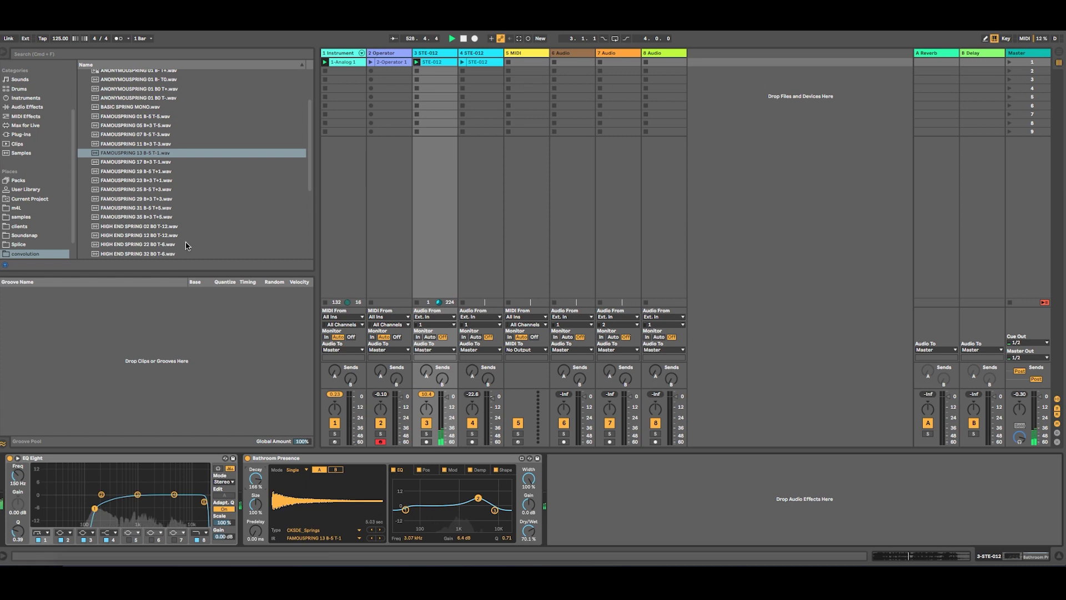
- Replace the reverb's impulse response with HIGH END SPRING 02 B0 T-12.wav
scroll(159, 212, down, 1)
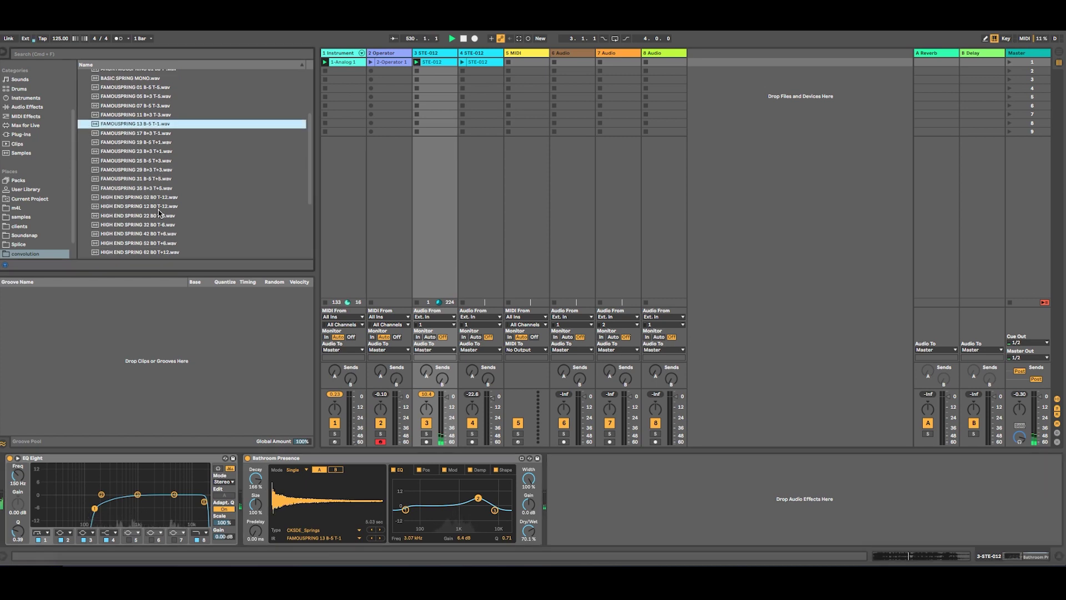
click(139, 198)
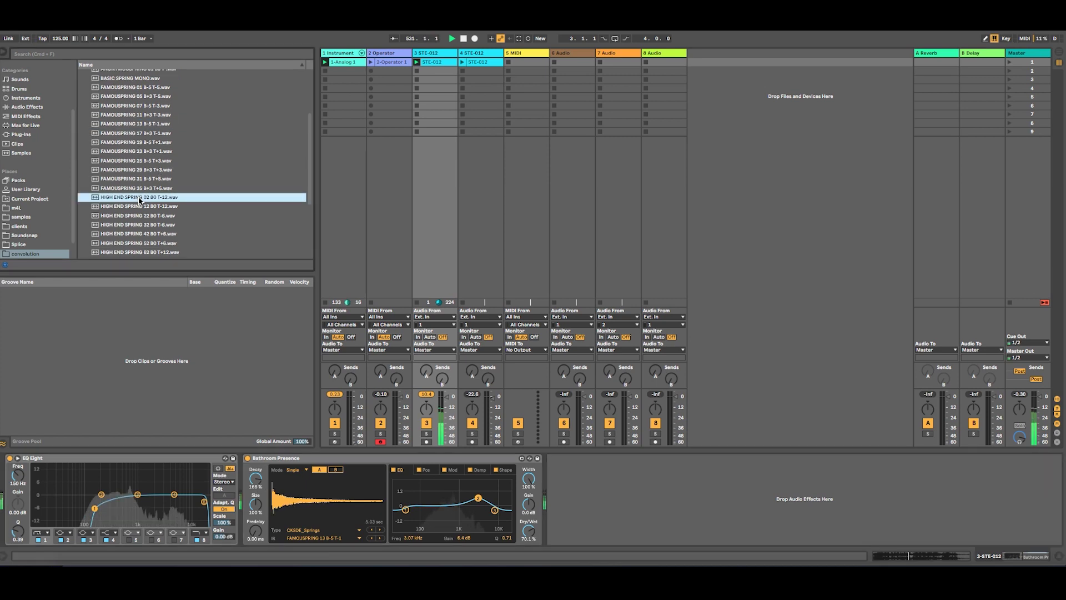
drag(313, 492, 317, 494)
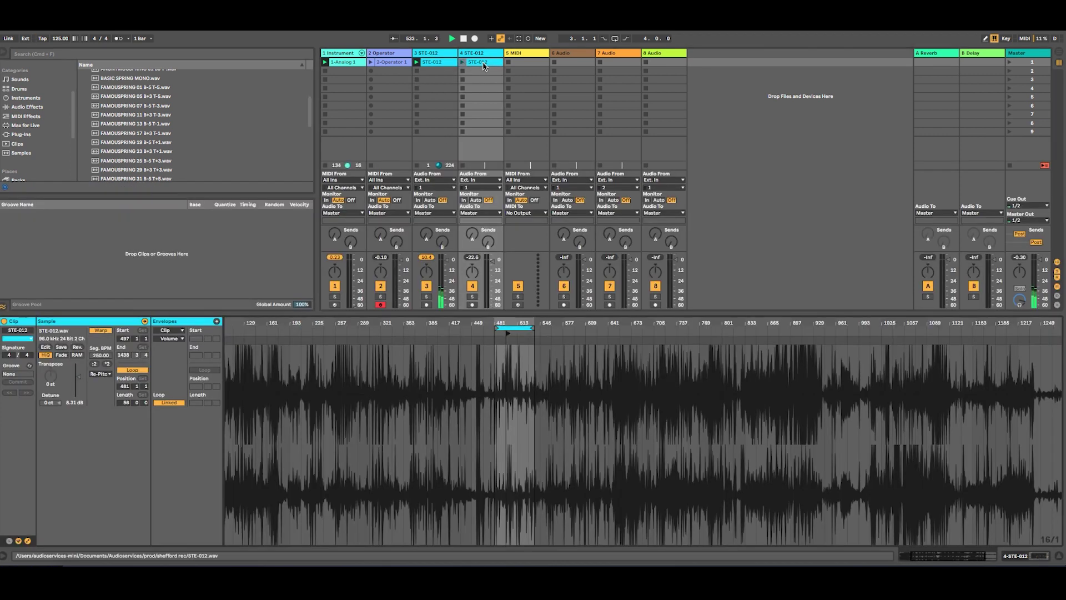
- Loop the section from 498.1.1 to 507.1.1 in track 4's clip and duplicate that clip into the slot below
drag(518, 323, 382, 387)
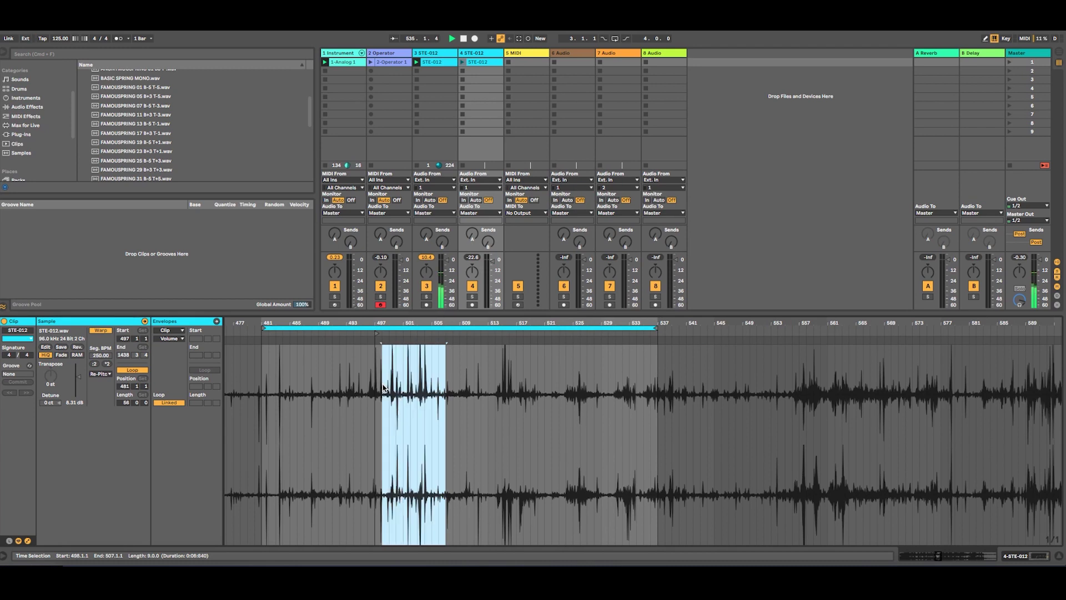
key(super+l)
click(494, 65)
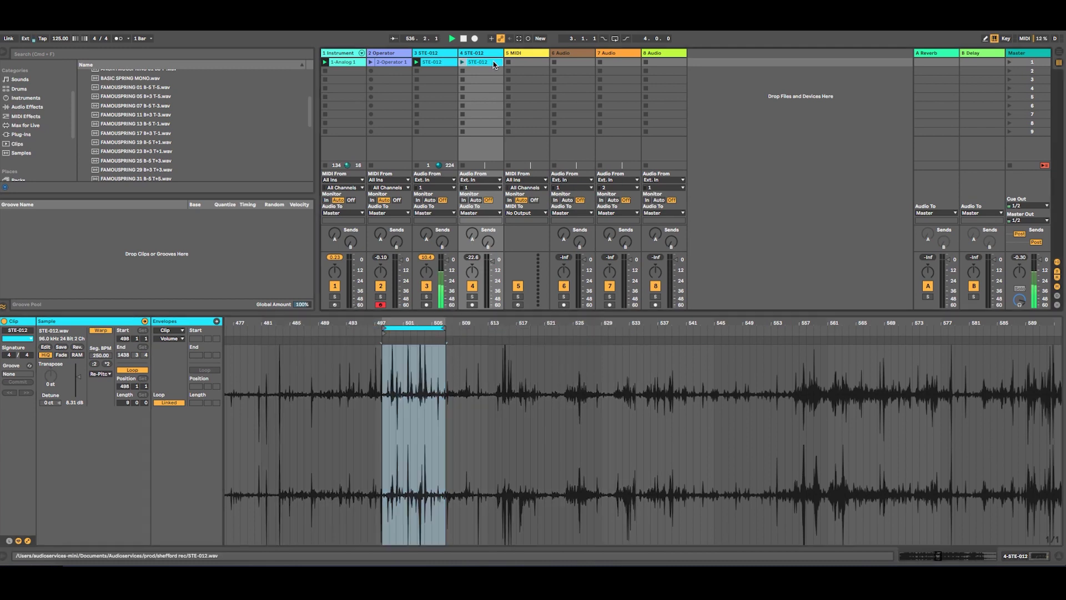
key(super+d)
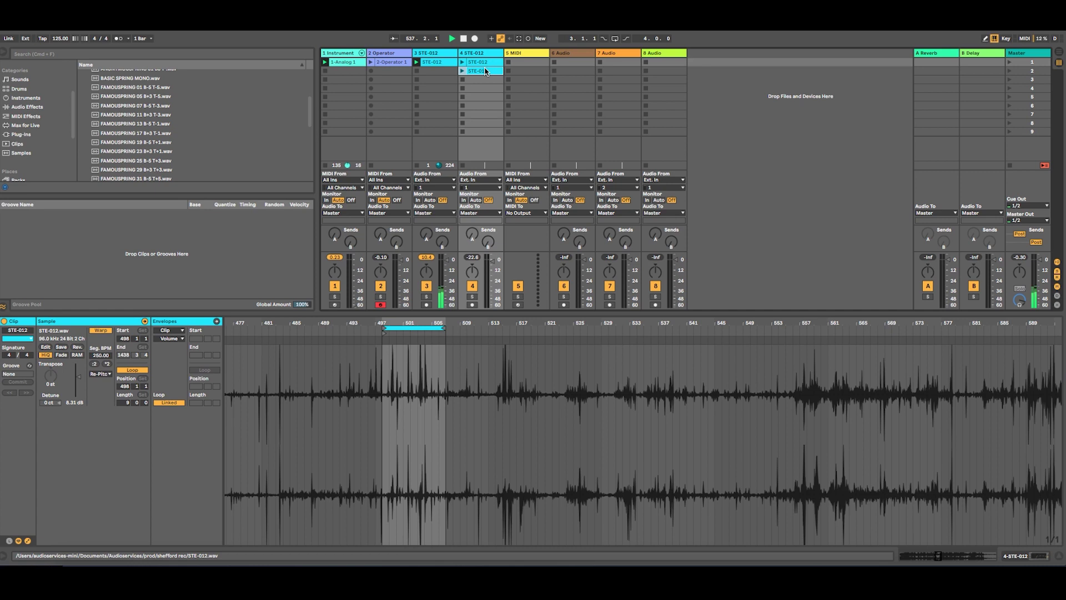
- Crop the sample of the duplicated clip in track 4's second slot to its looped section
click(485, 71)
right_click(429, 414)
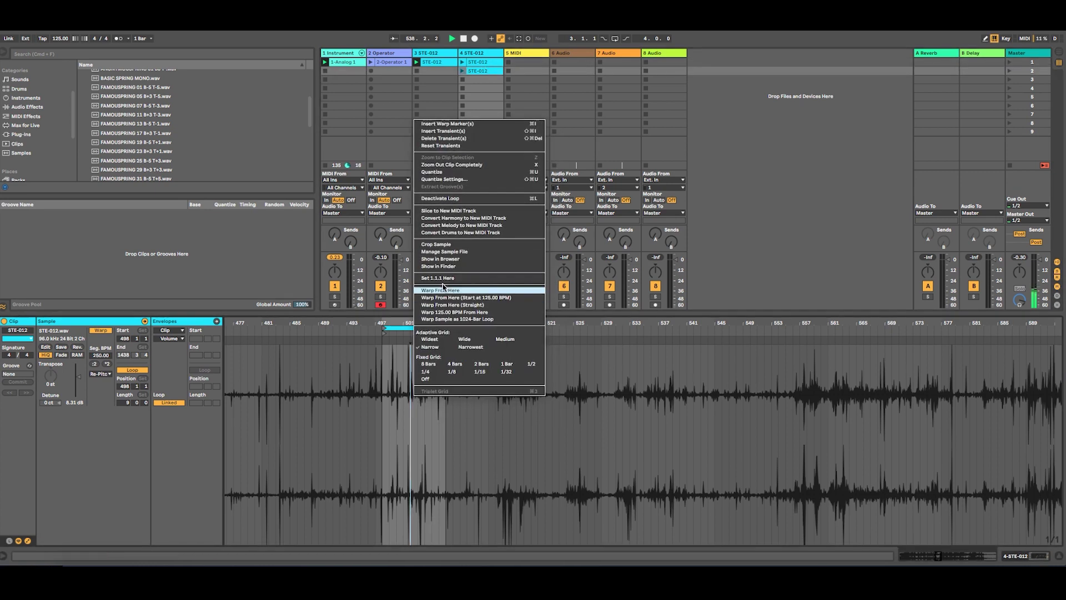
click(443, 252)
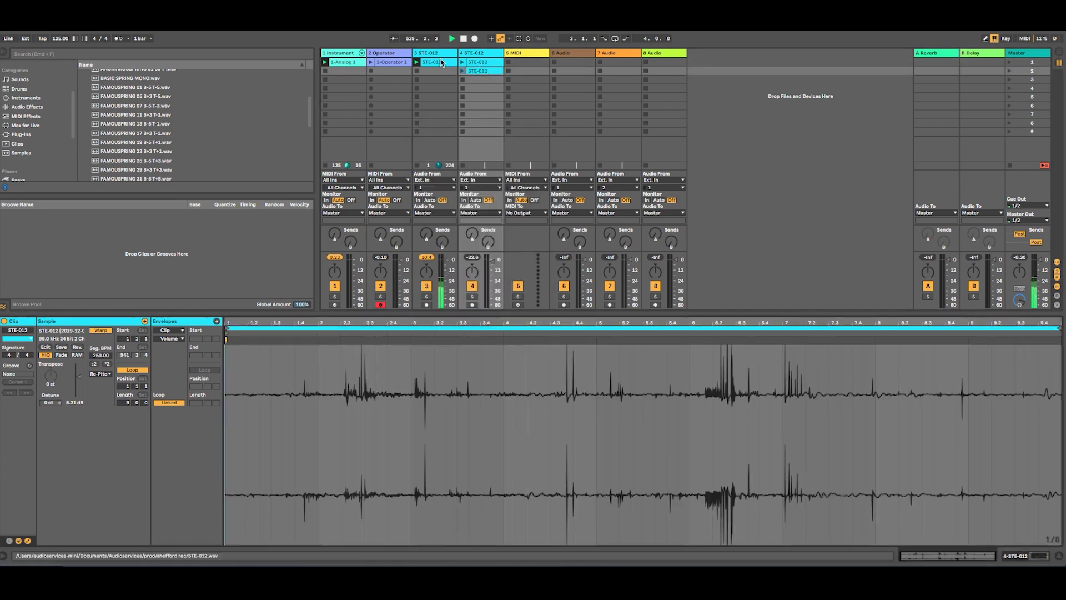
- Use the cropped clip as the impulse response of track 3's Bathroom Presence reverb, with Gain at 20 dB and Dry/Wet at 100%
double_click(436, 53)
drag(477, 72, 318, 512)
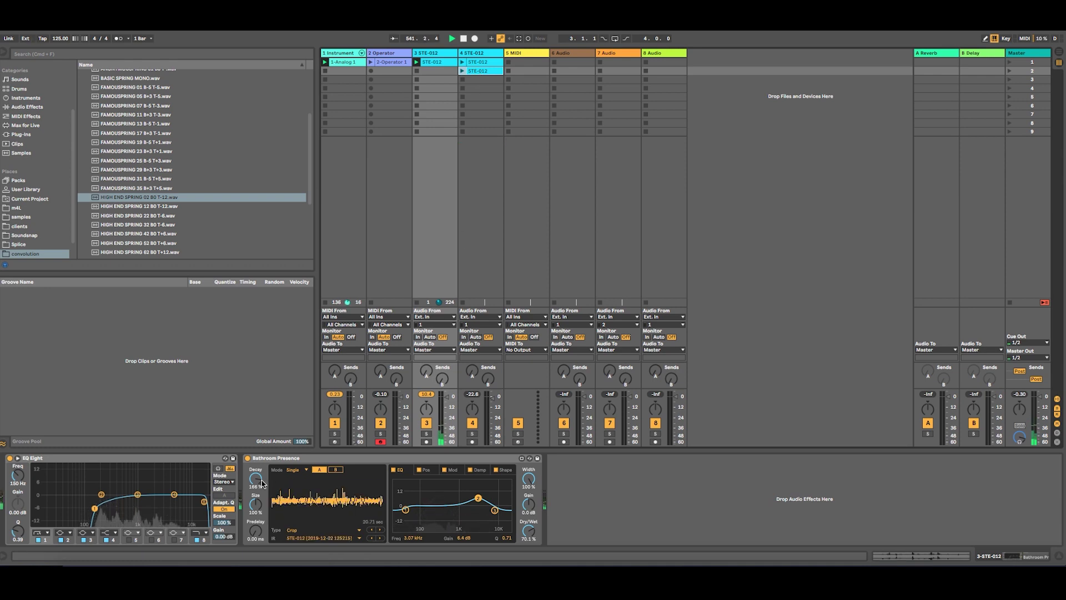
drag(528, 504, 528, 472)
drag(530, 527, 531, 494)
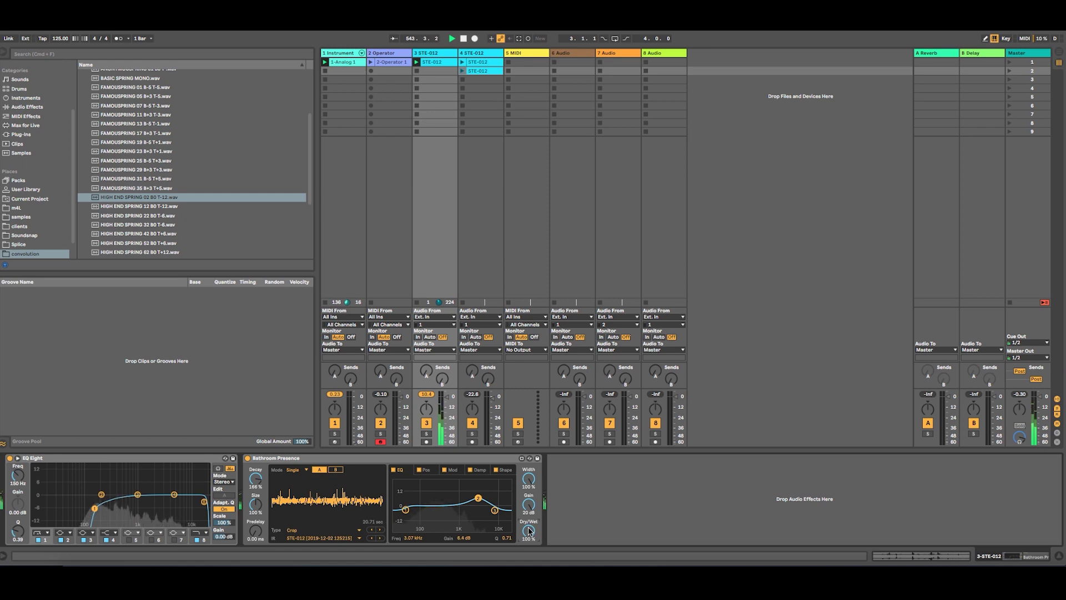
click(491, 71)
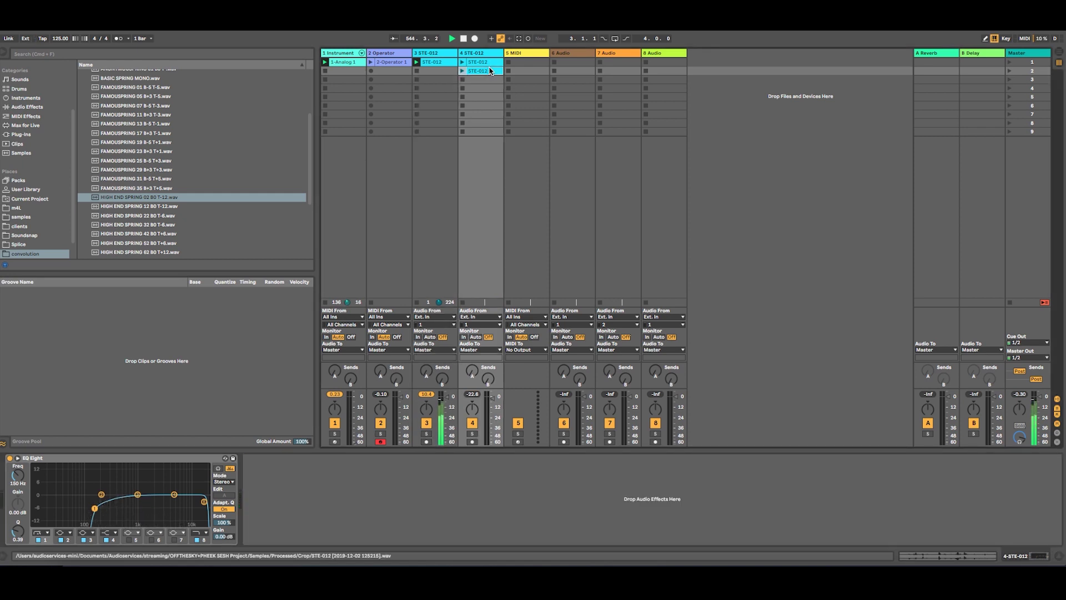
click(483, 54)
click(404, 56)
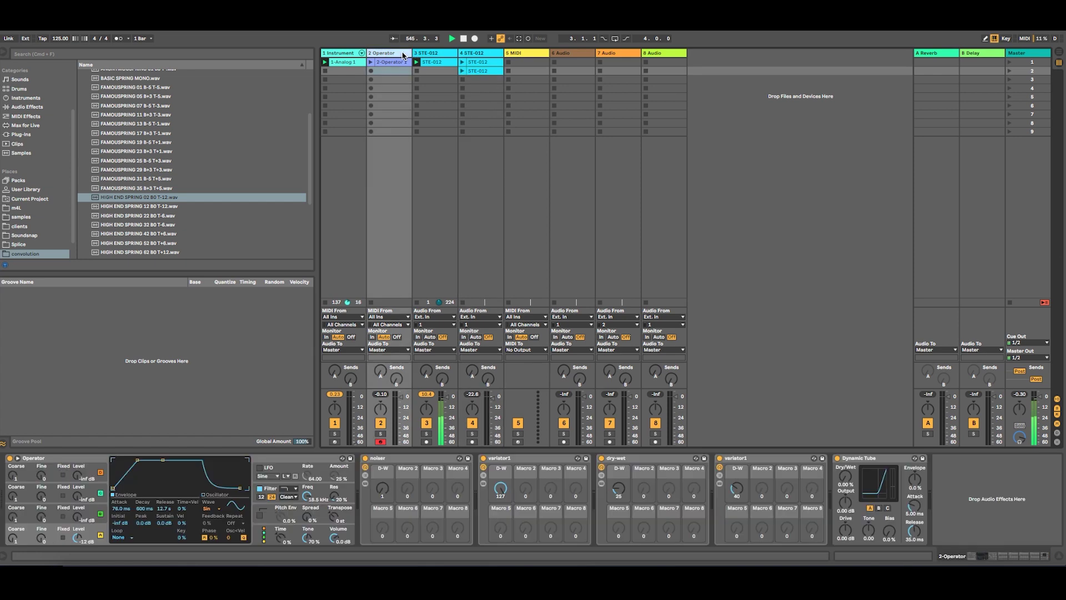
click(432, 58)
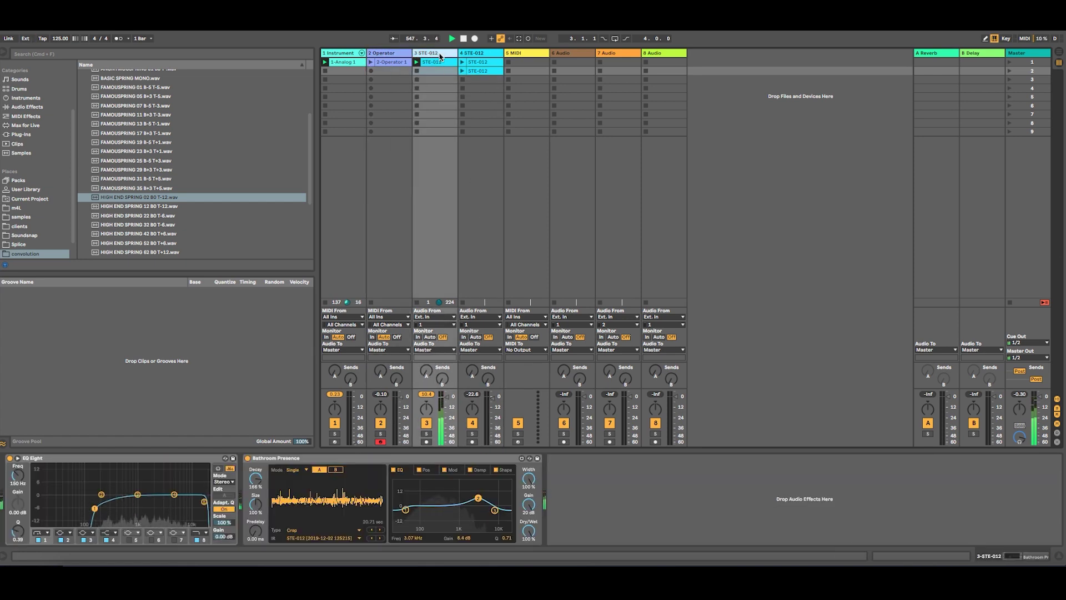
scroll(139, 137, up, 5)
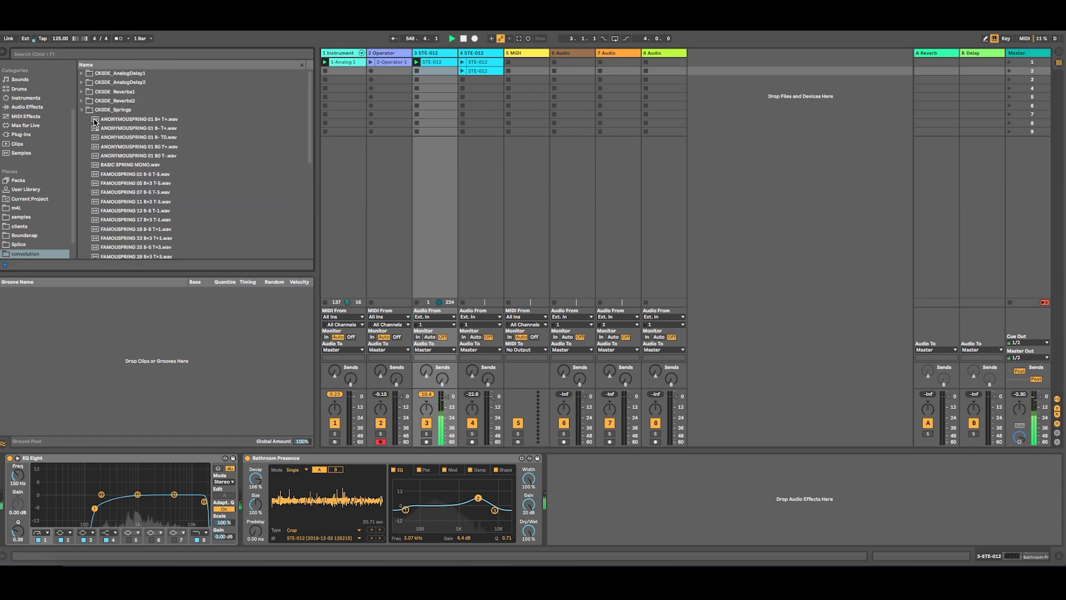
- Insert a Grain Delay between EQ Eight and the Bathroom Presence reverb on track 3
click(82, 109)
click(26, 107)
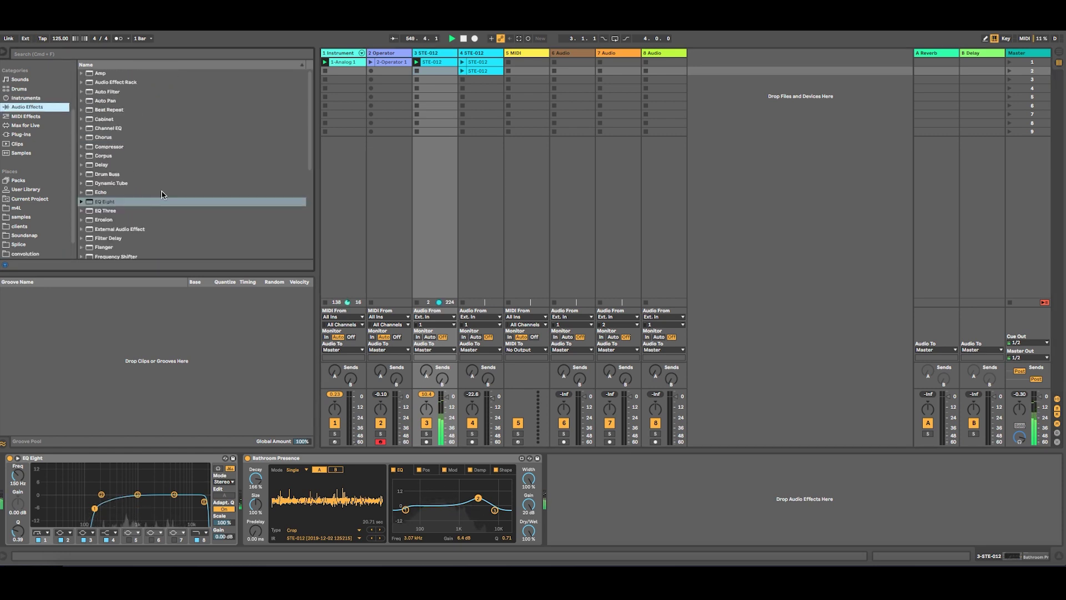
scroll(162, 194, down, 6)
click(110, 180)
drag(109, 181, 266, 505)
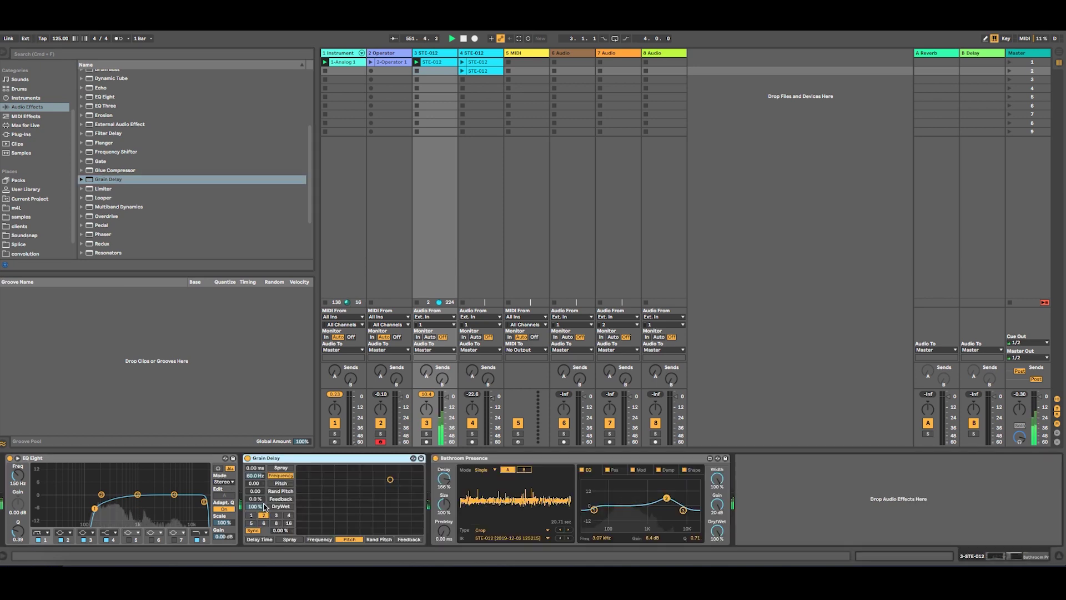
- Set the Grain Delay's Spray to 500 ms, Frequency to about 1.46 Hz, Pitch to 0 and Dry/Wet to 49%
click(255, 484)
text(12)
key(Return)
drag(254, 506, 255, 508)
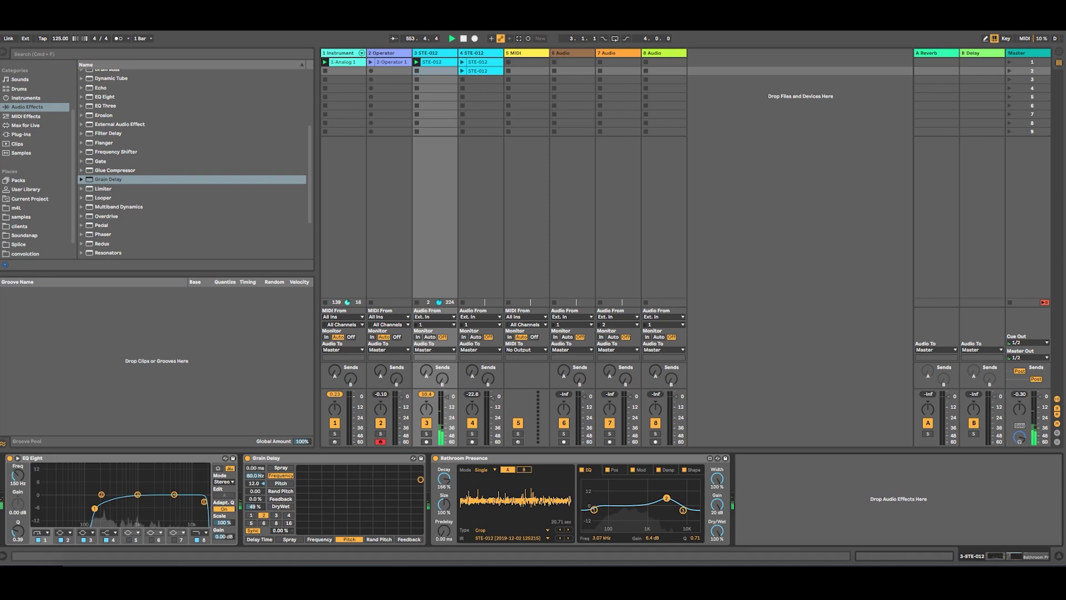
mouse_move(256, 468)
mouse_down()
mouse_move(256, 412)
mouse_move(256, 498)
mouse_up()
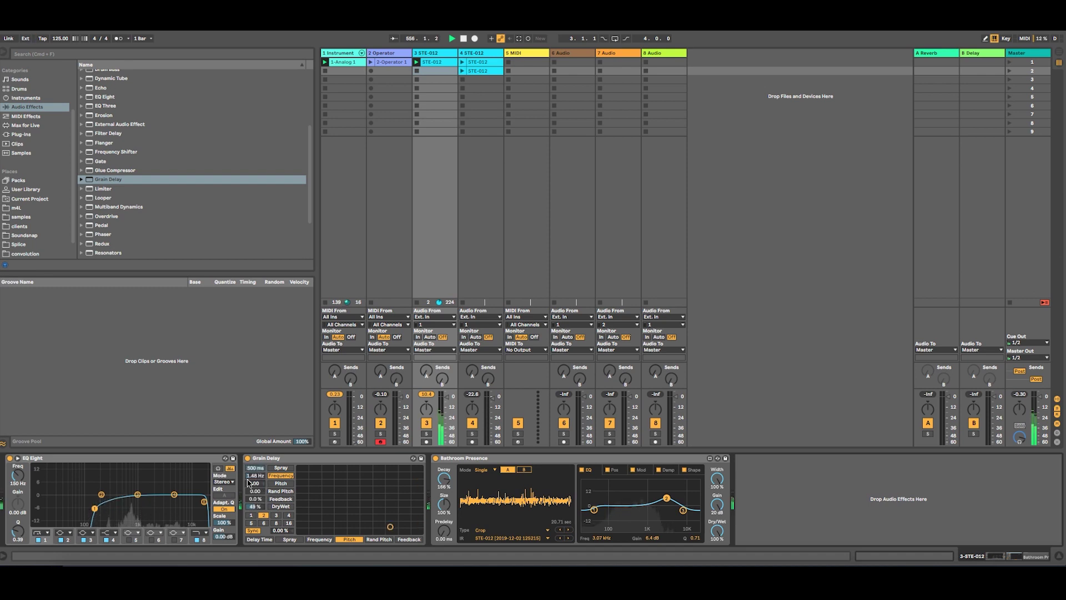
- Save the Grain Delay at 0% Dry/Wet as its default preset, overwriting the existing one, and raise Dry/Wet to 73%
click(269, 471)
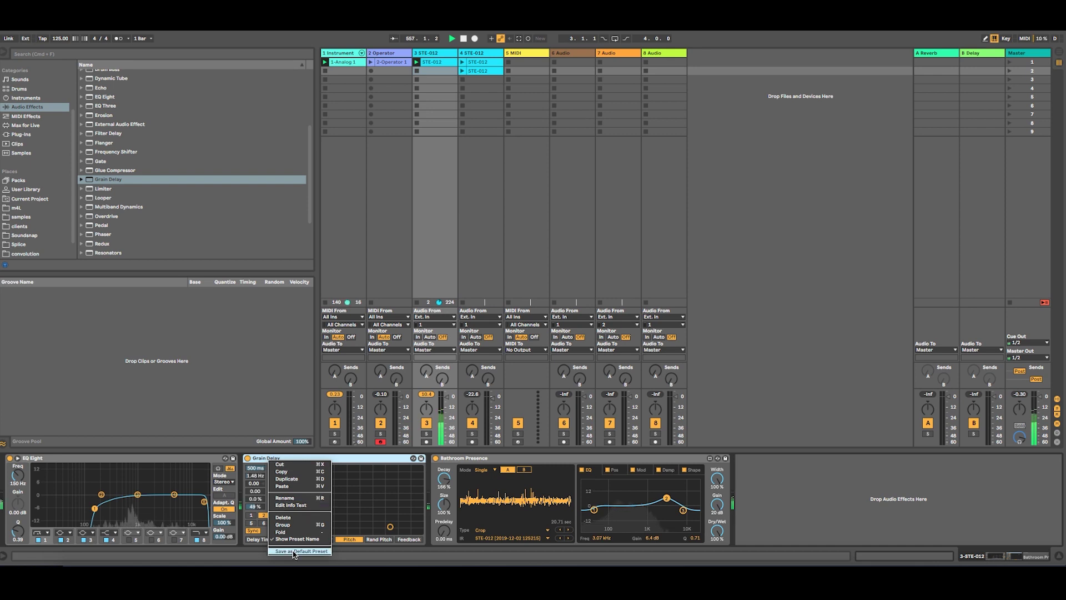
right_click(269, 459)
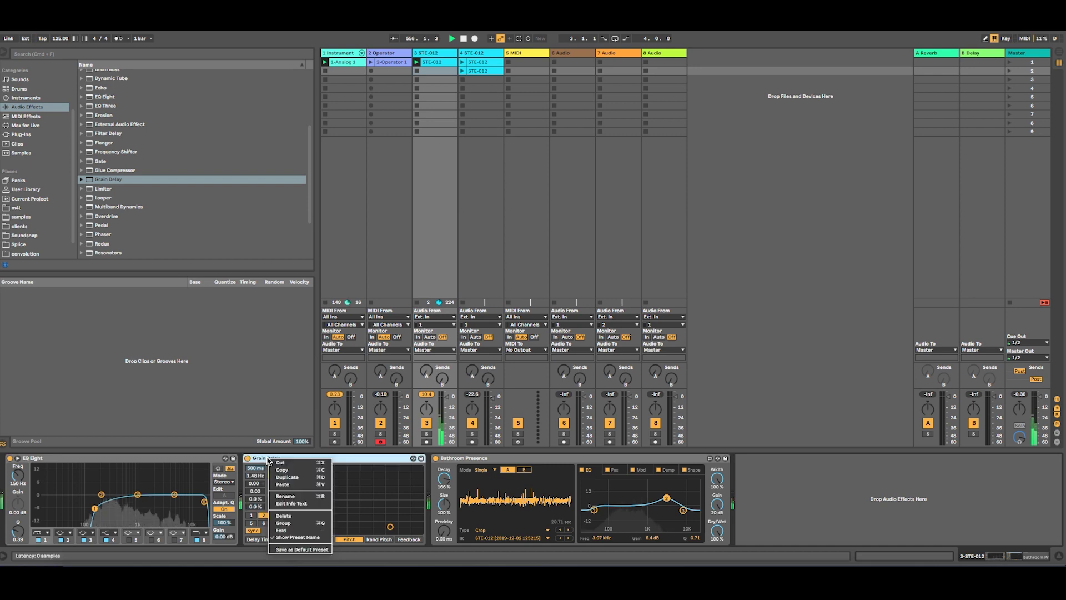
click(295, 549)
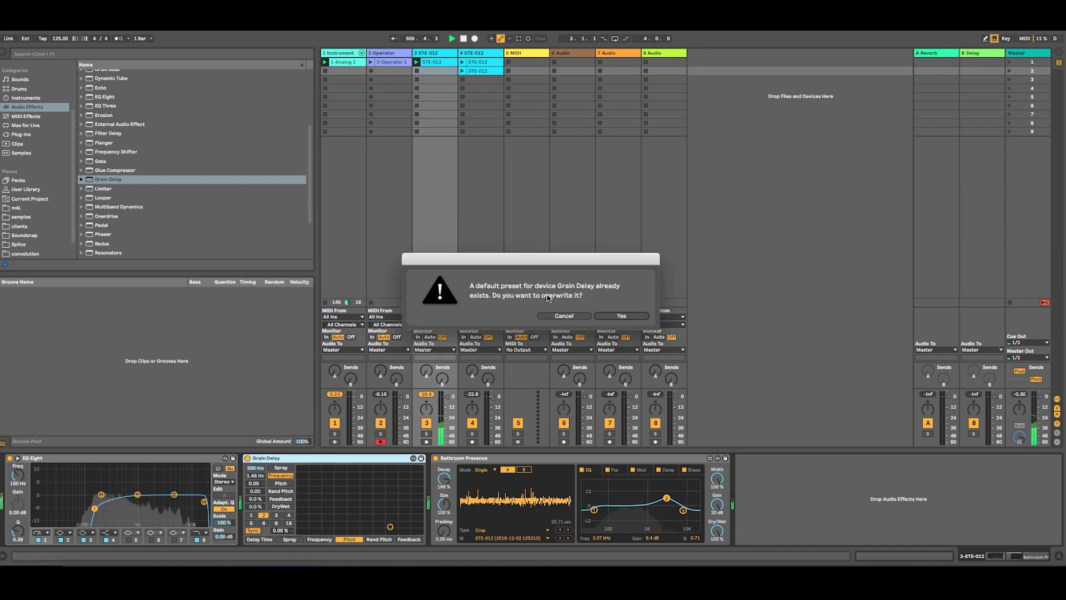
click(611, 317)
click(256, 506)
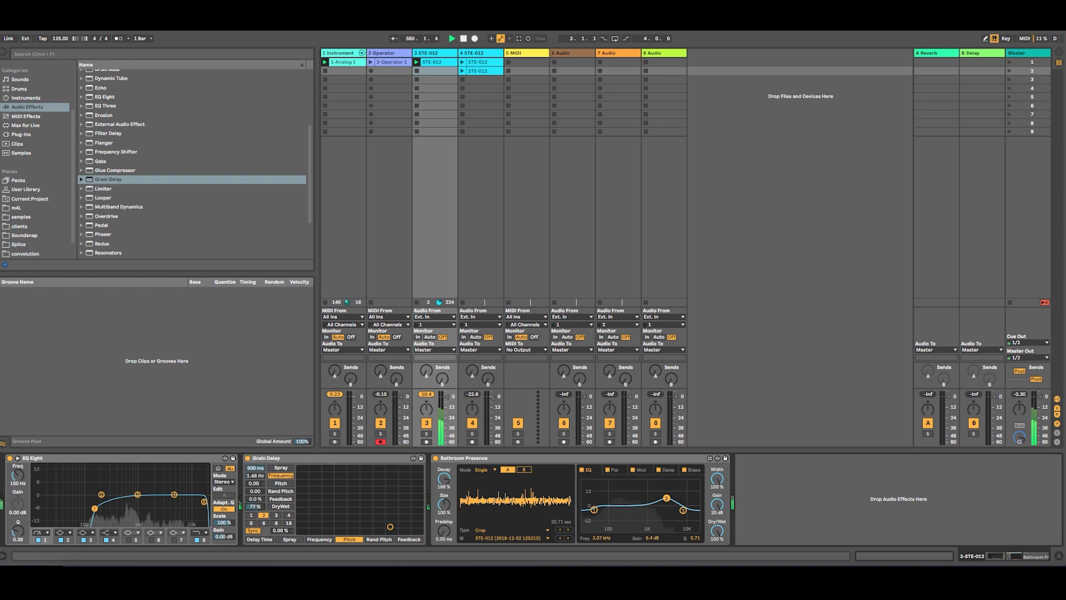
- Add a Pedal after the reverb on track 3 with Gain at 6.2% and Output at -2.86 dB, and reduce its Dry/Wet
drag(102, 225, 788, 475)
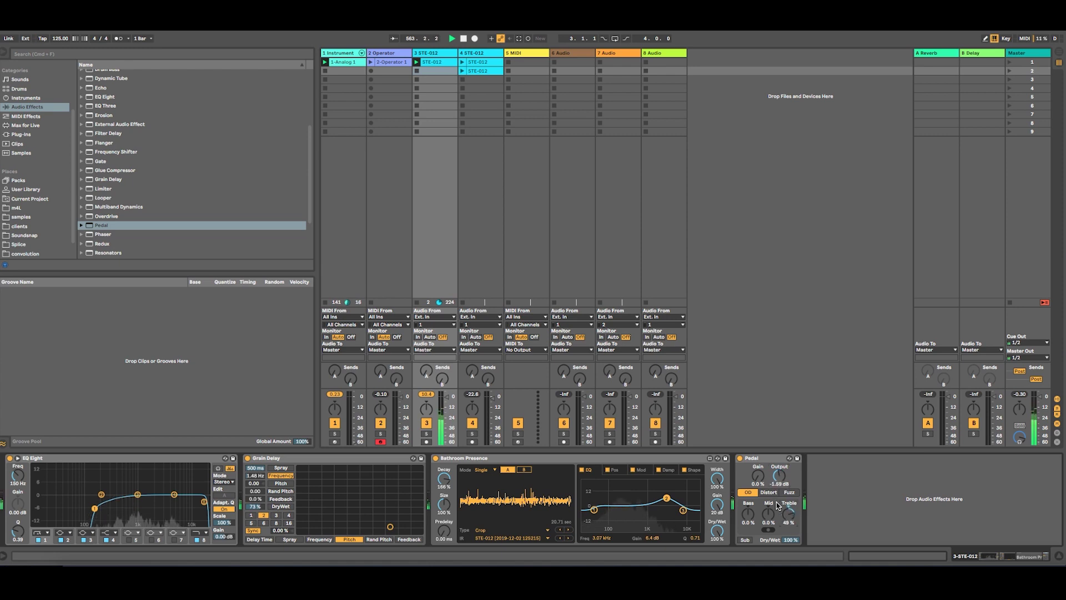
drag(764, 484, 764, 478)
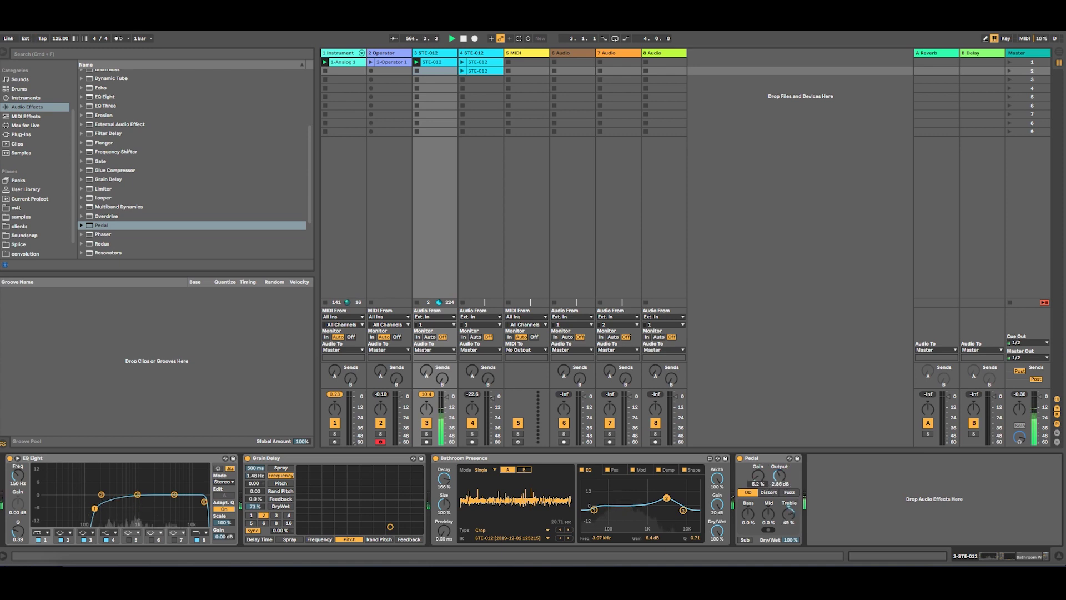
drag(788, 539, 789, 562)
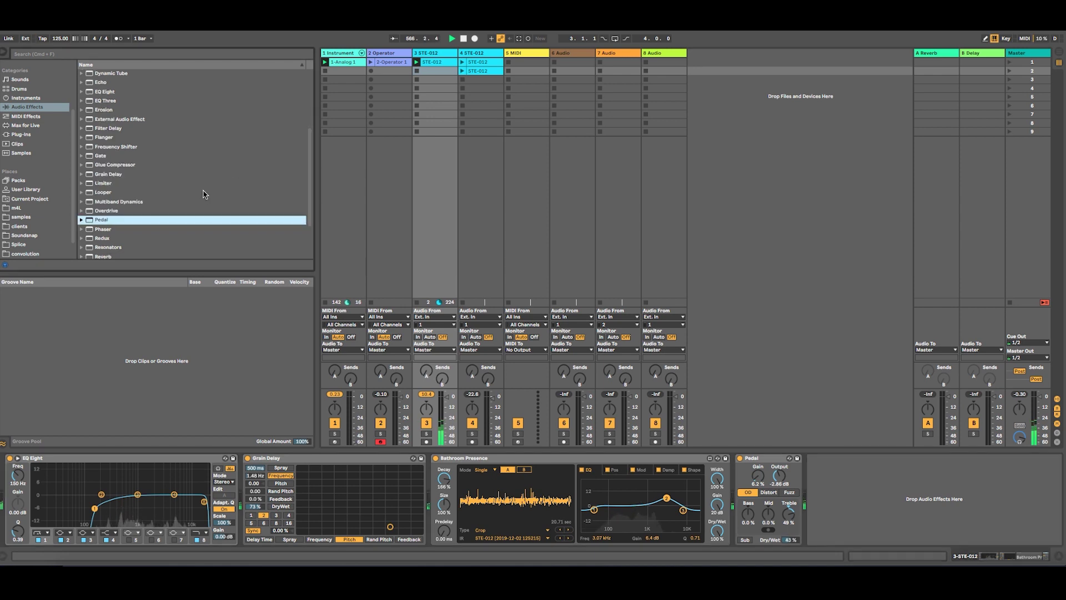
scroll(200, 201, down, 3)
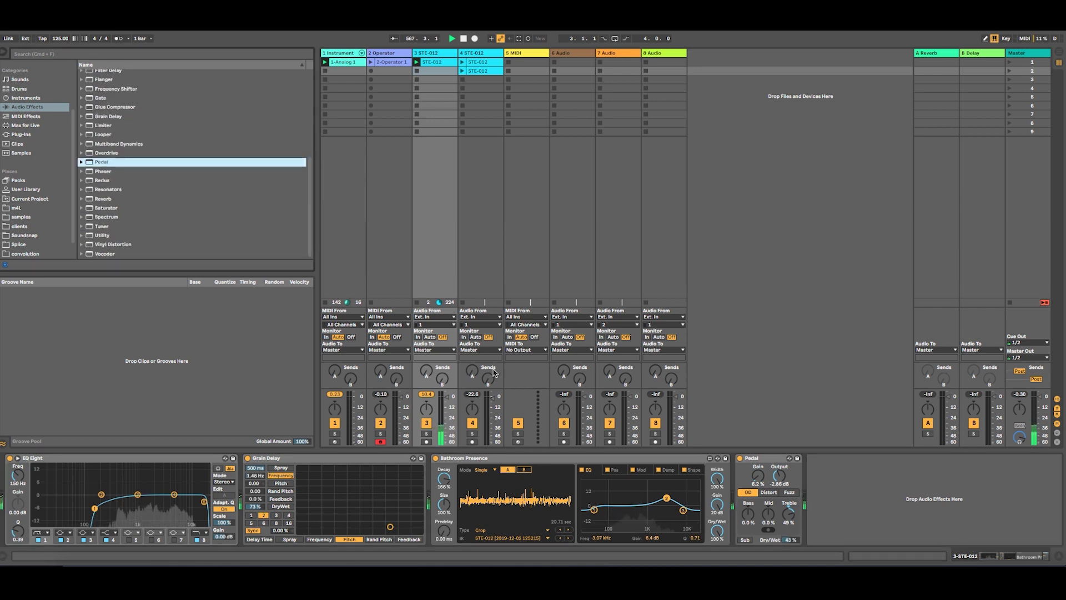
- Launch the clip on the Operator track and lower that track's volume slightly
click(391, 61)
click(391, 63)
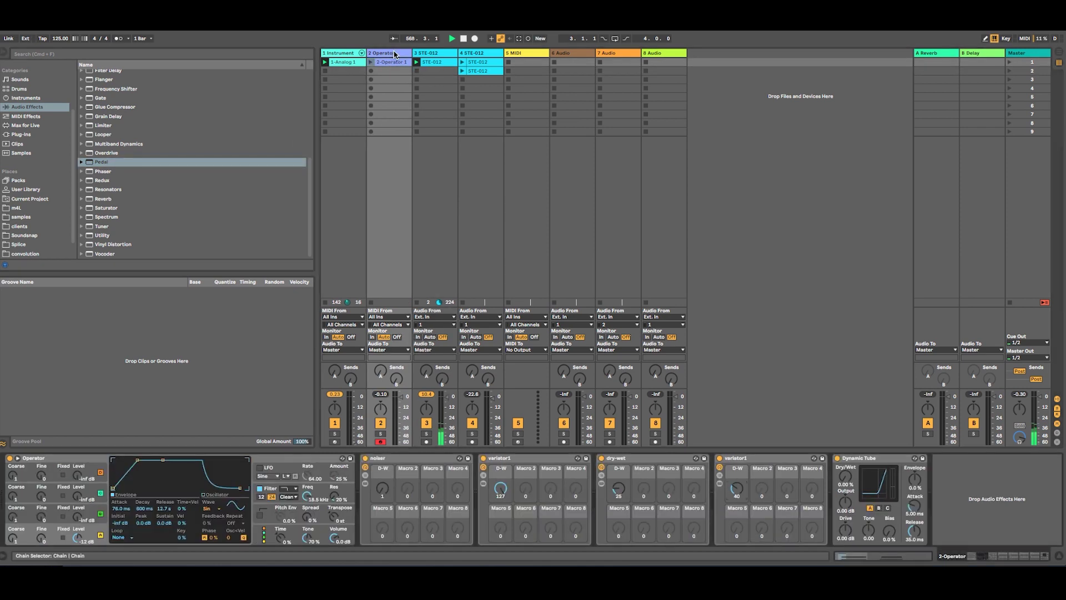
mouse_move(400, 396)
mouse_down()
mouse_move(400, 412)
mouse_move(401, 401)
mouse_up()
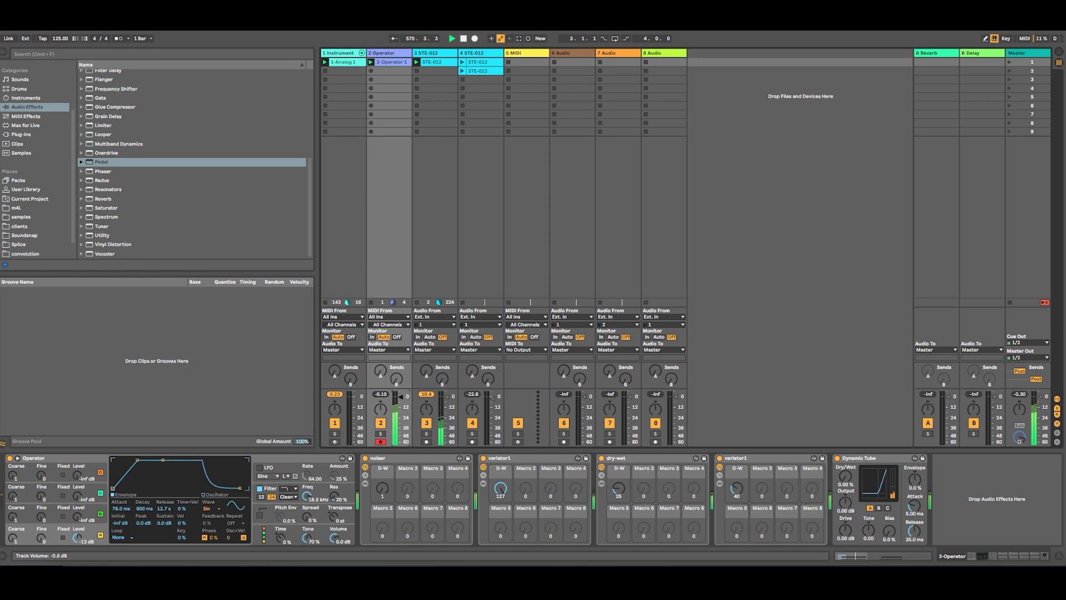
- Insert a new audio track right after the Operator track and set its Audio From input to 2-Operator
click(392, 53)
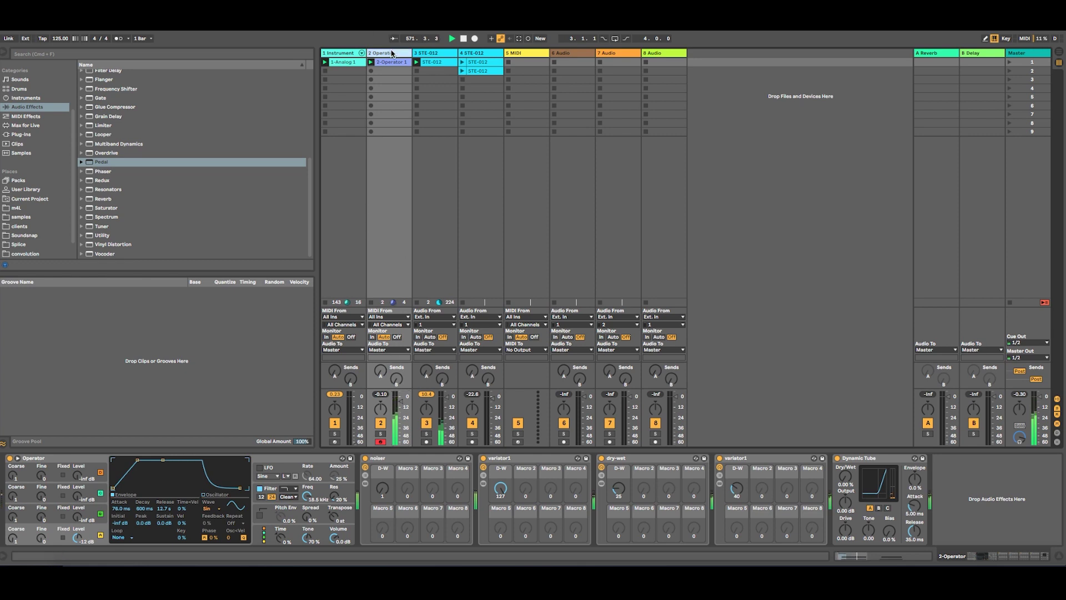
key(super+t)
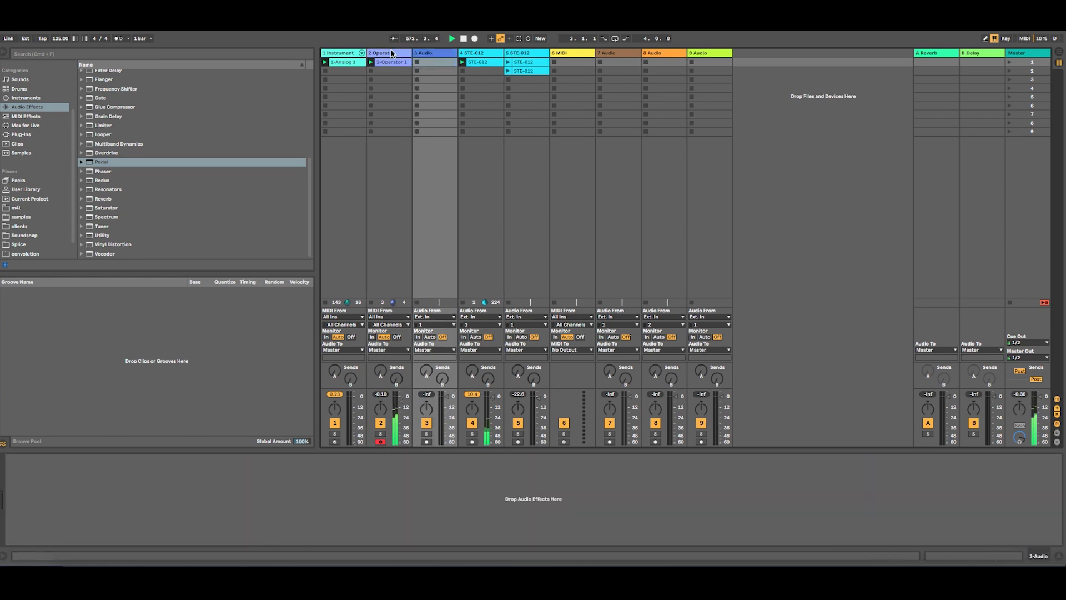
click(454, 54)
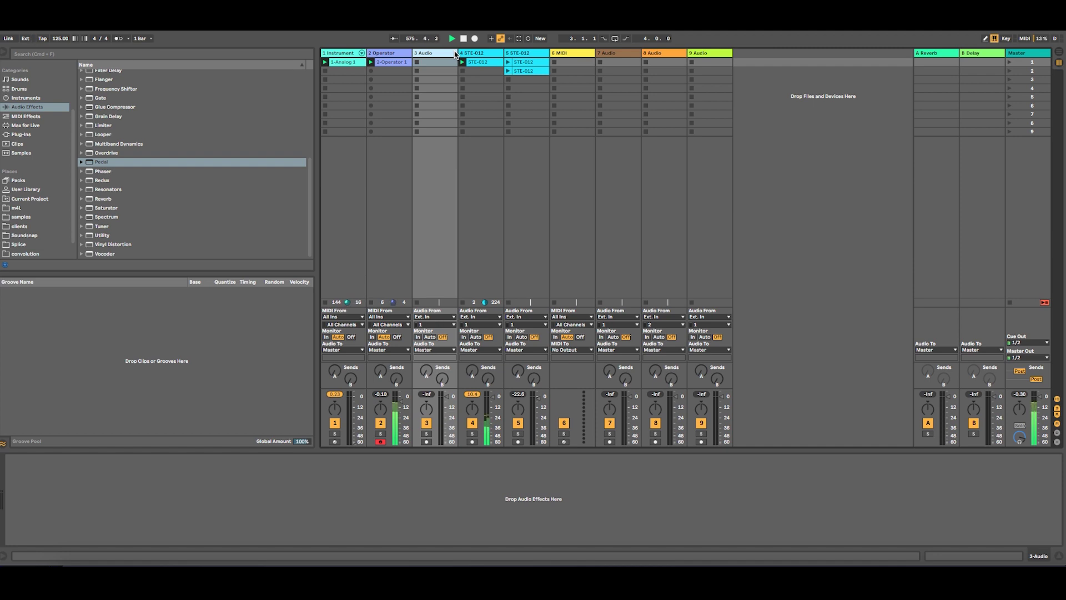
click(468, 55)
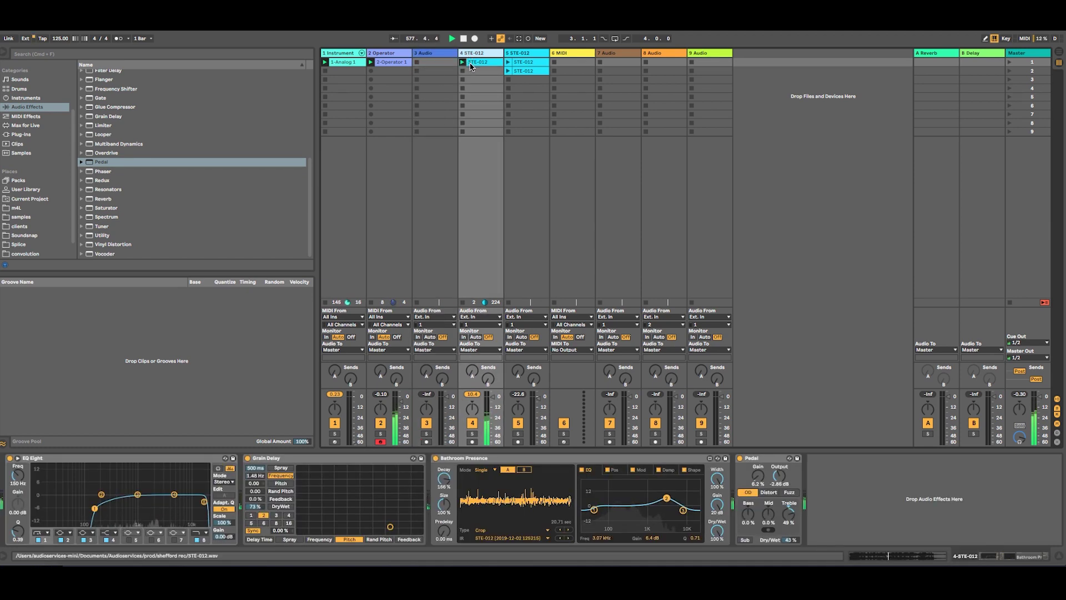
click(449, 53)
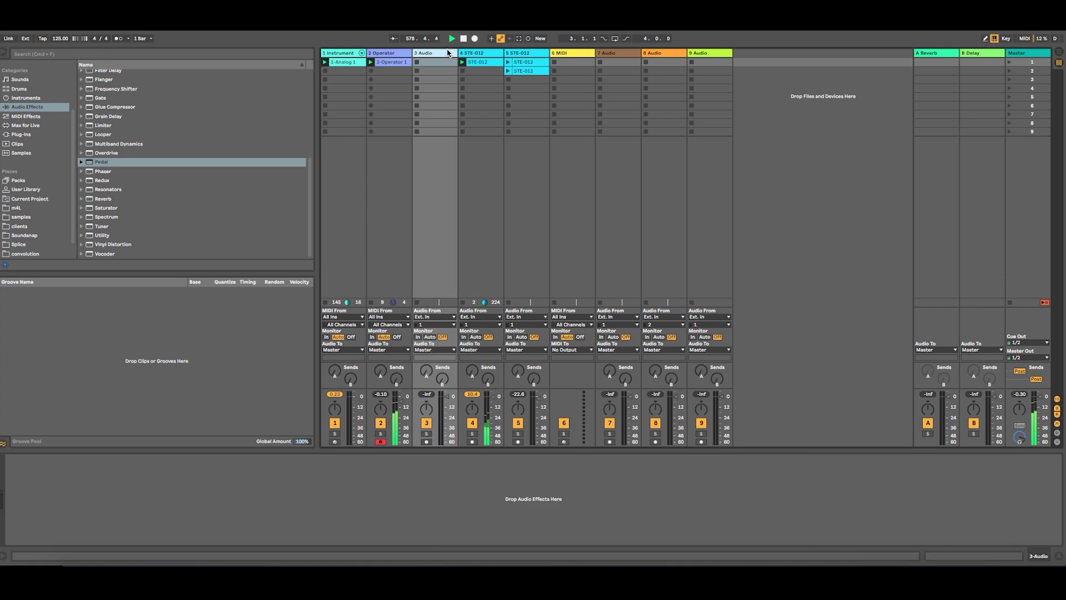
click(404, 55)
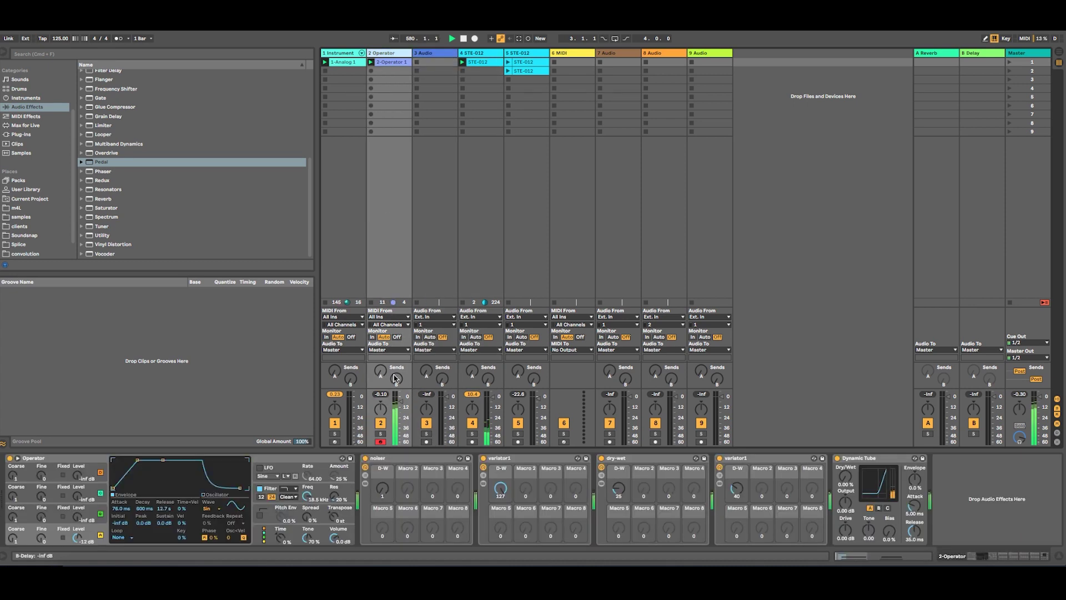
click(439, 56)
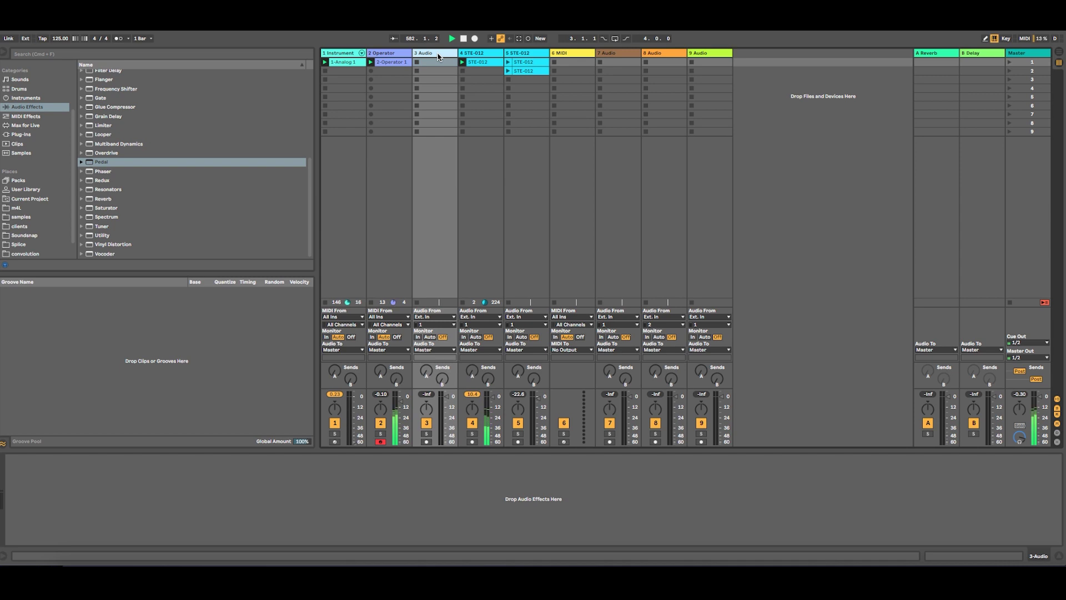
click(439, 317)
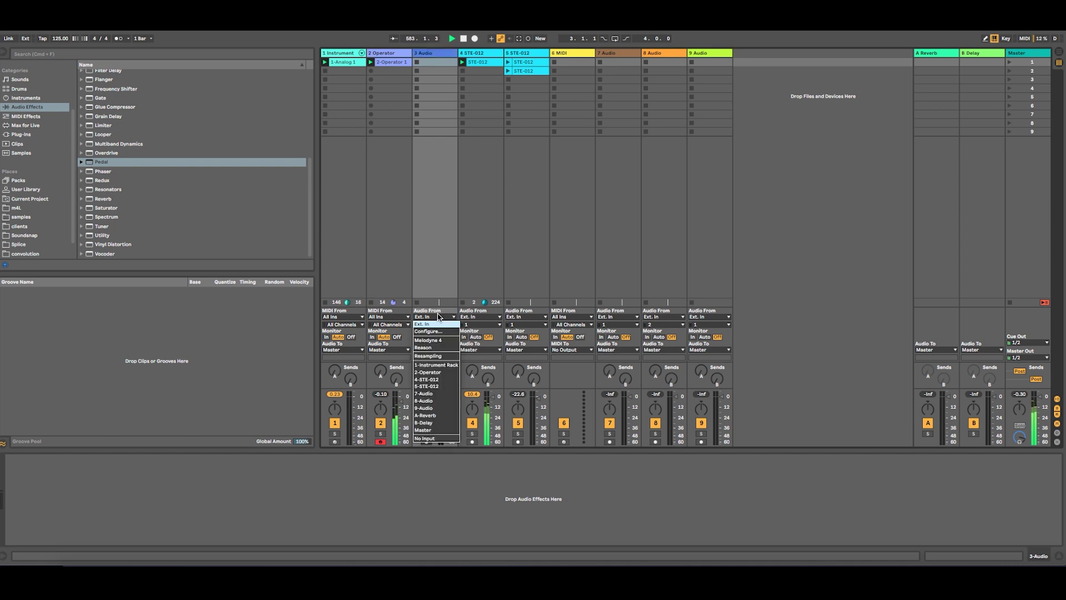
click(427, 372)
- Lower the Pedal's Dry/Wet on track 4 to 7.0%
click(501, 109)
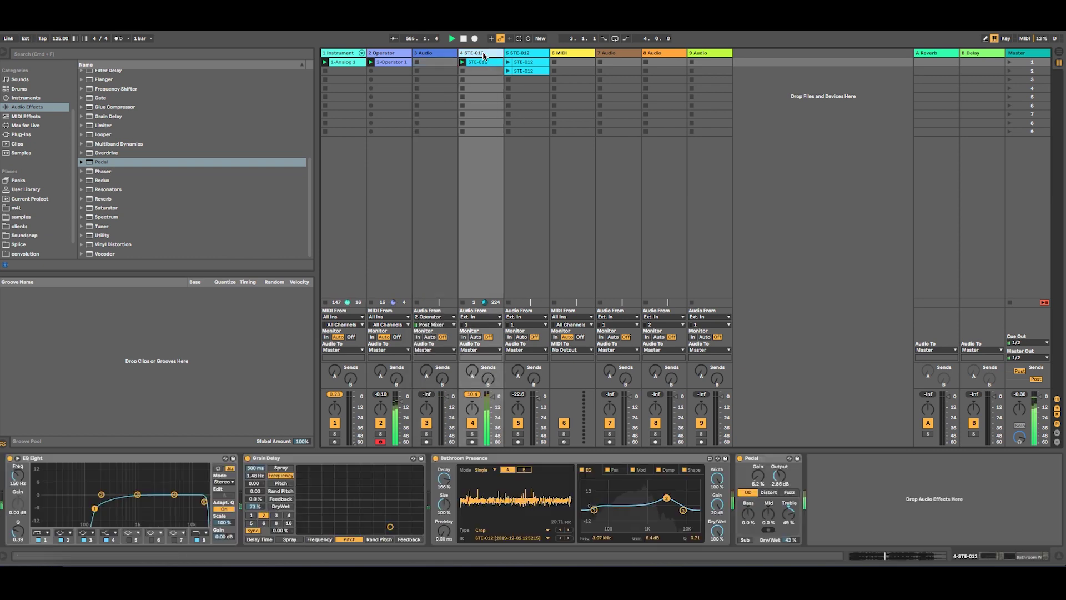
drag(789, 539, 789, 559)
- Rename the new audio track as pad
click(427, 54)
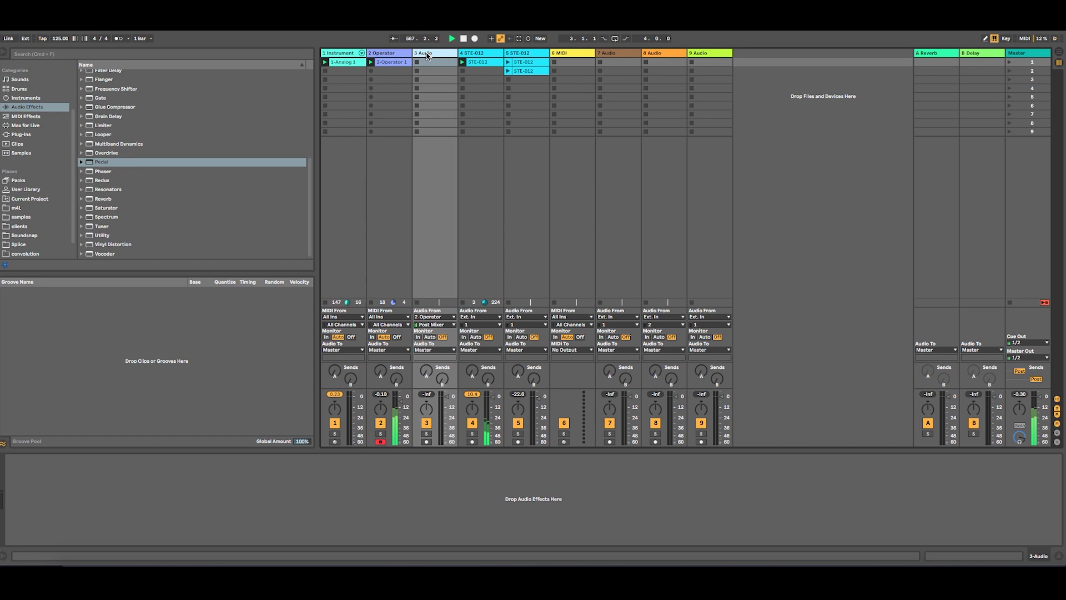
text(pad)
key(Return)
- Arm the pad track and record a three-bar looping clip of the Operator output into its first slot
click(427, 441)
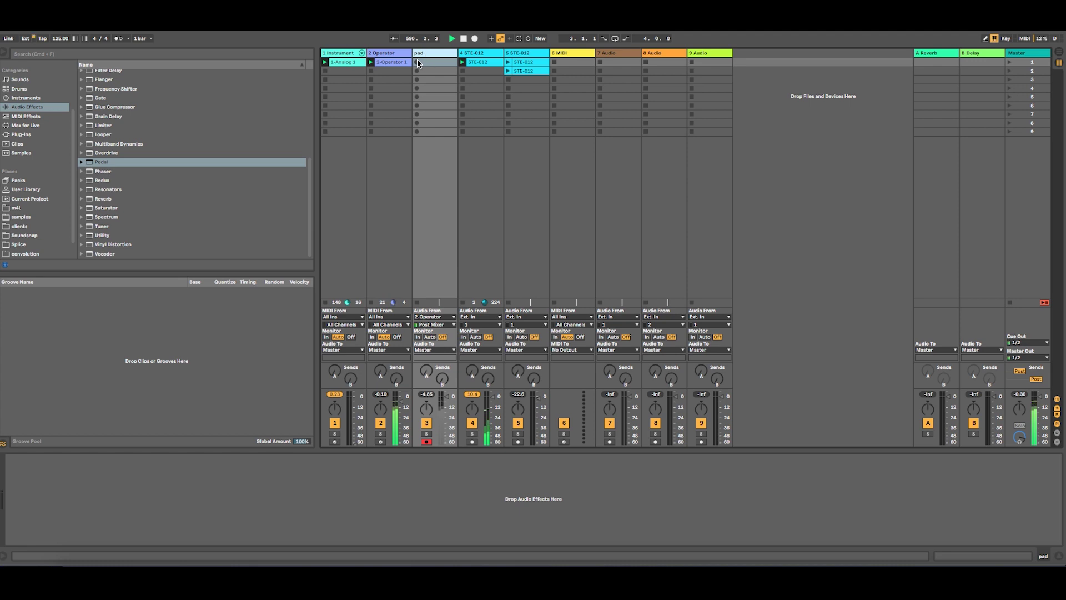
click(440, 63)
key(Return)
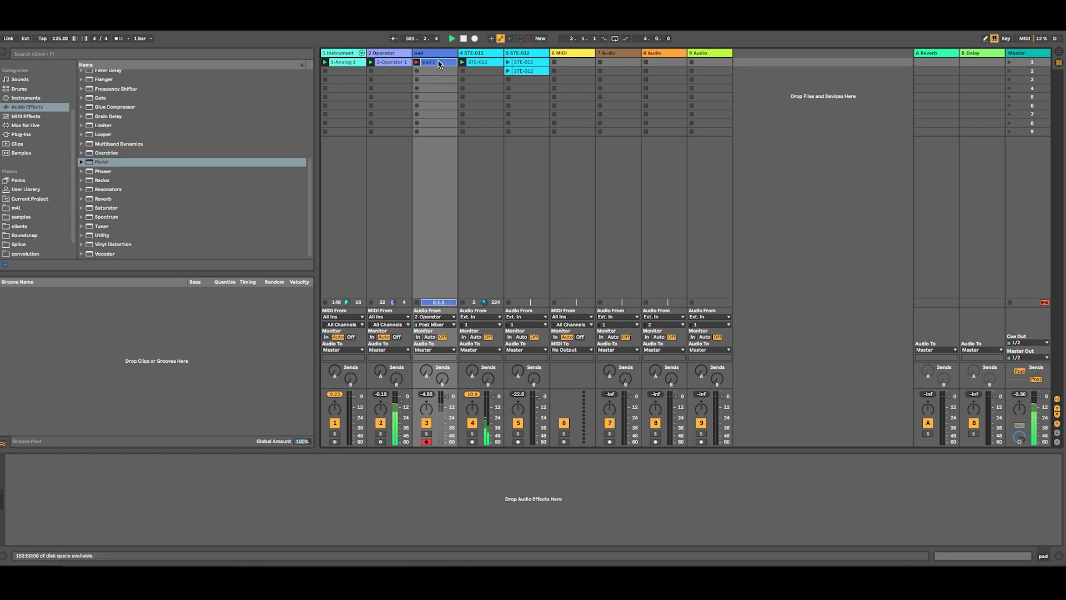
click(438, 62)
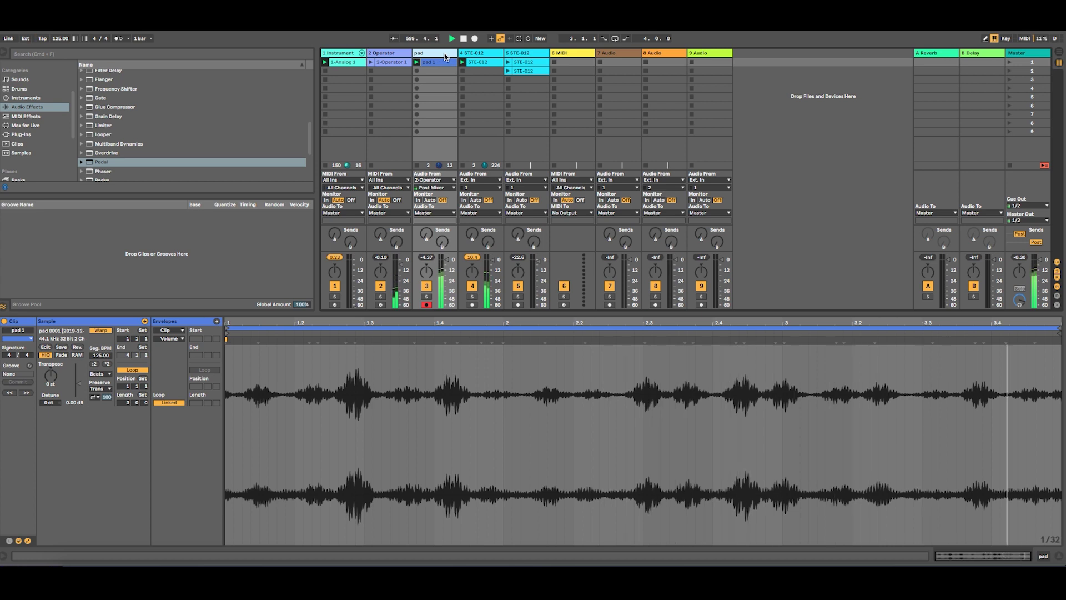
- Duplicate the Bathroom Presence reverb in track 4's device chain
click(521, 54)
click(496, 53)
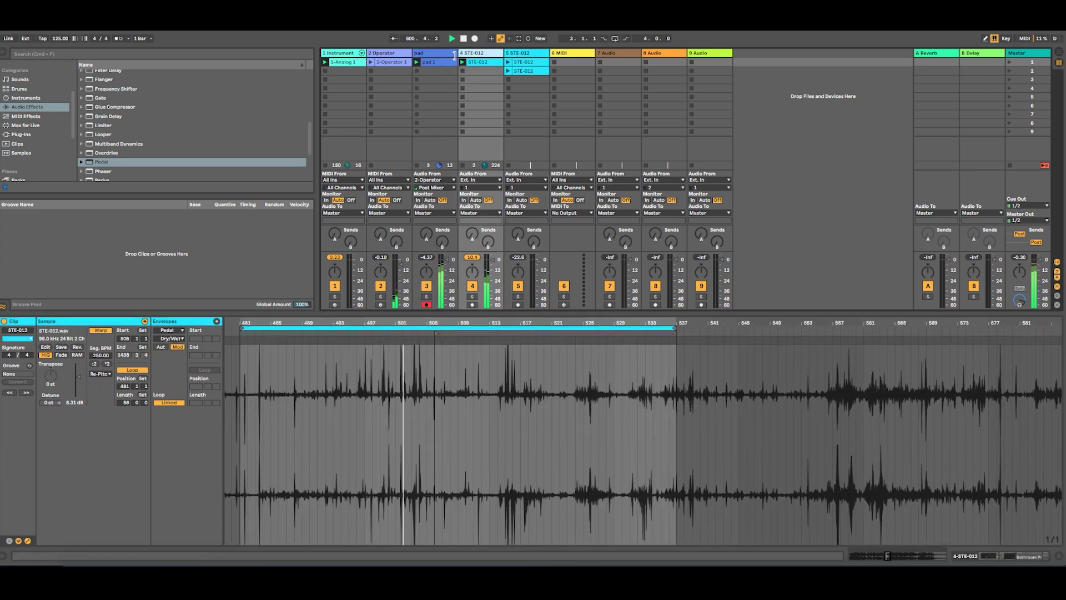
key(shift+Tab)
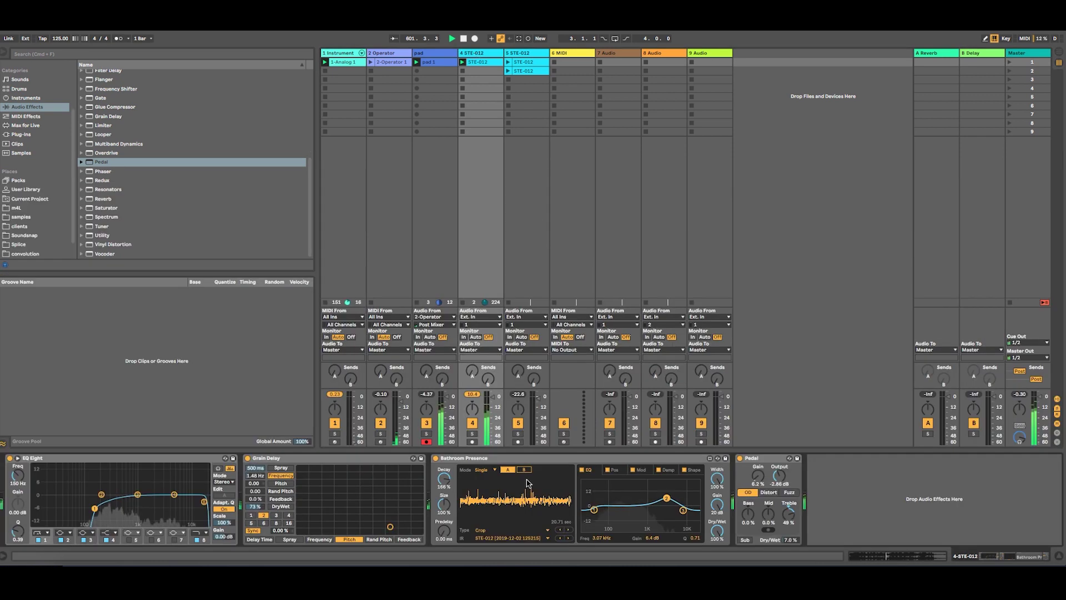
click(499, 460)
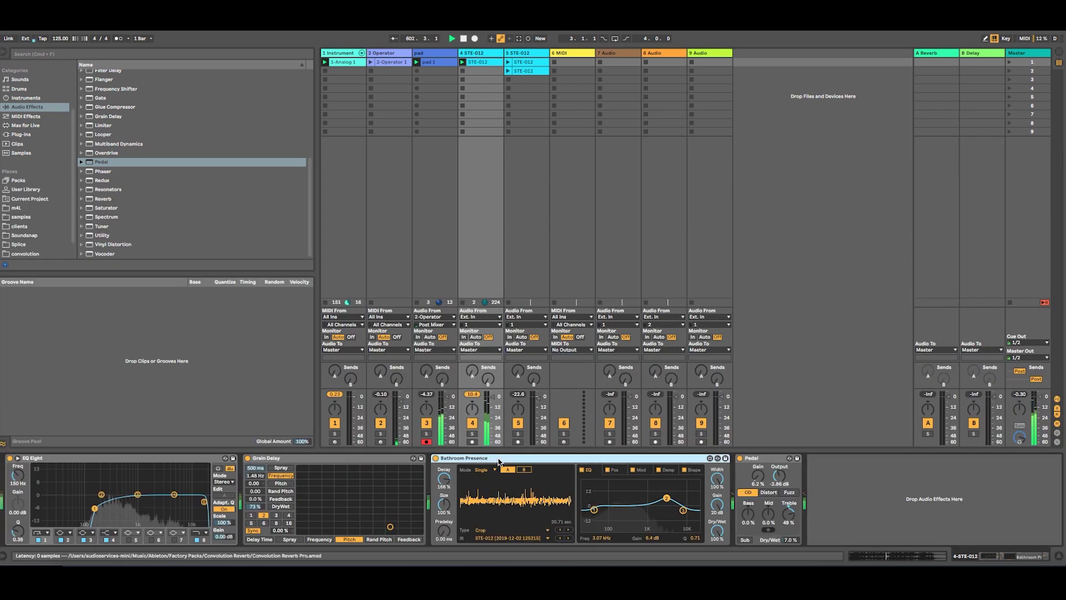
key(super+d)
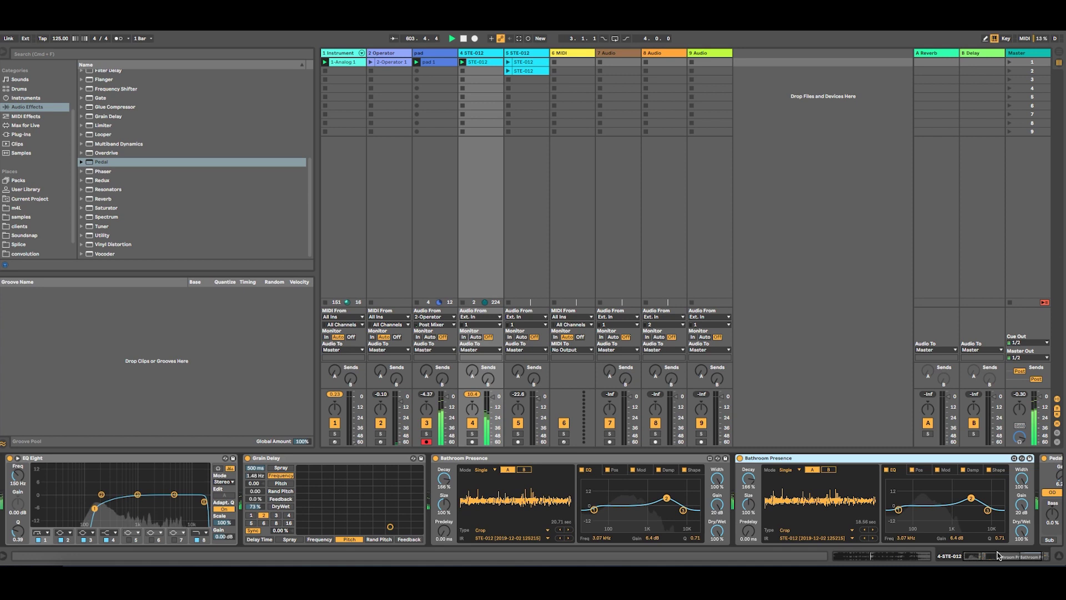
click(1019, 557)
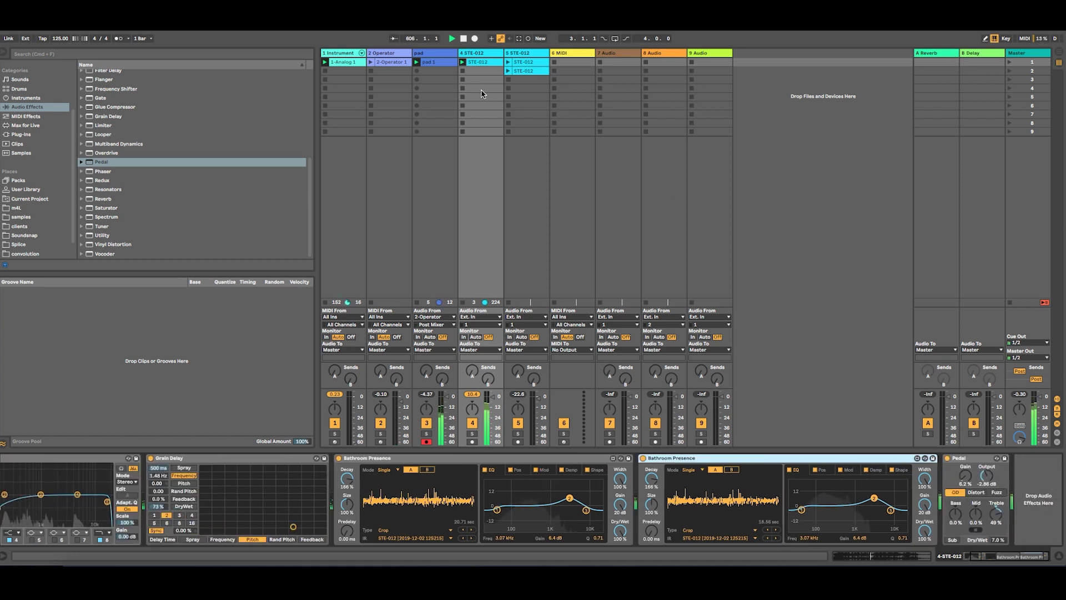
- Use the recorded pad 1 clip as the second Bathroom Presence's impulse response and mute the pad track
click(442, 63)
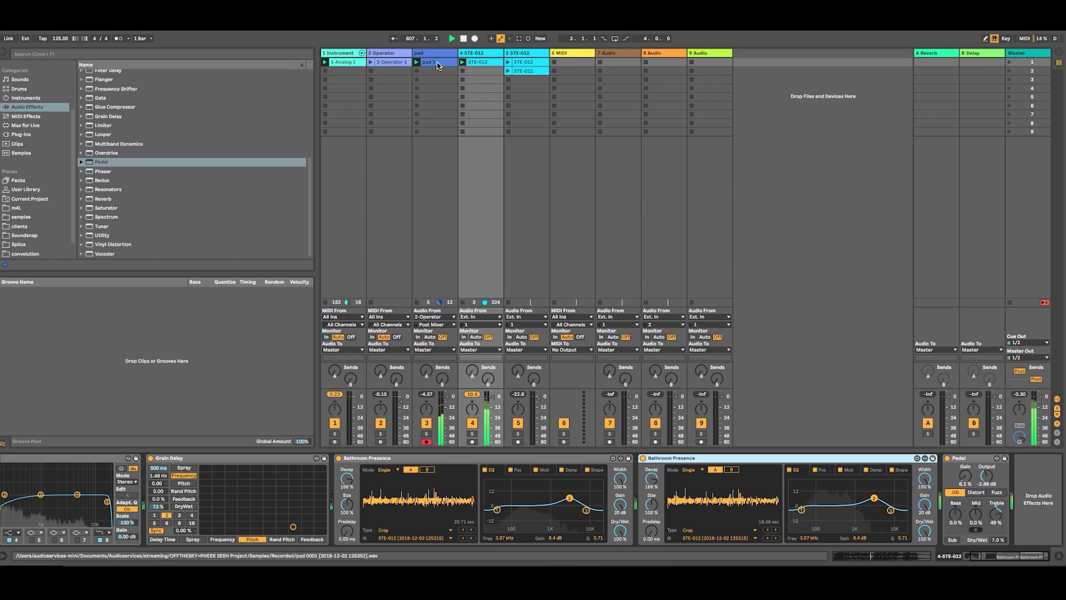
drag(646, 373, 718, 491)
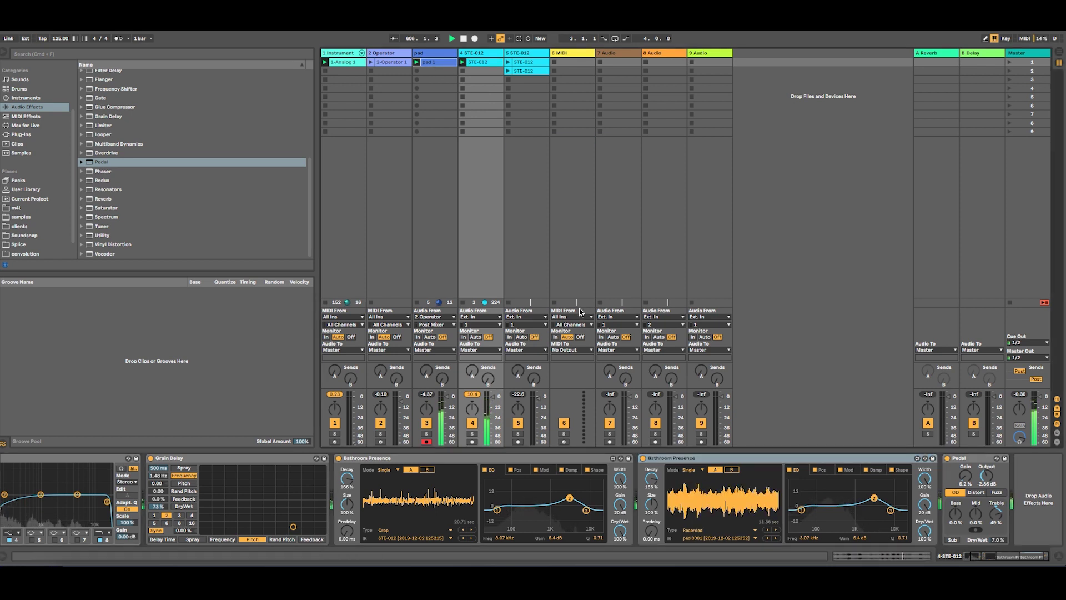
click(427, 423)
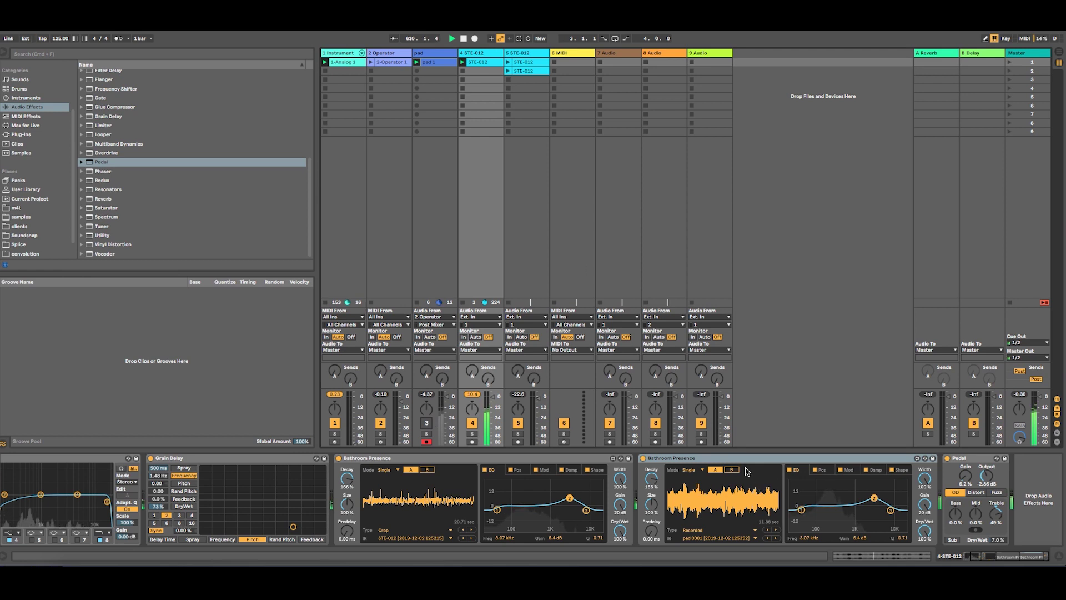
- Inspect the recorded pad 1 clip and set the dry/wet of track 4's second Bathroom Presence to about 64 %
click(448, 64)
double_click(448, 64)
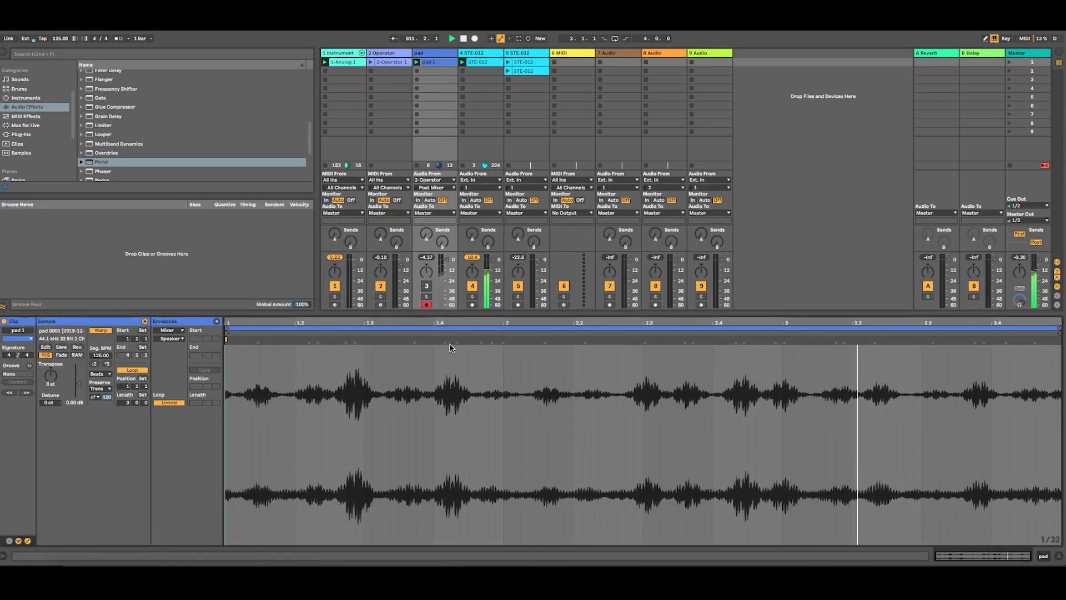
click(493, 51)
double_click(492, 52)
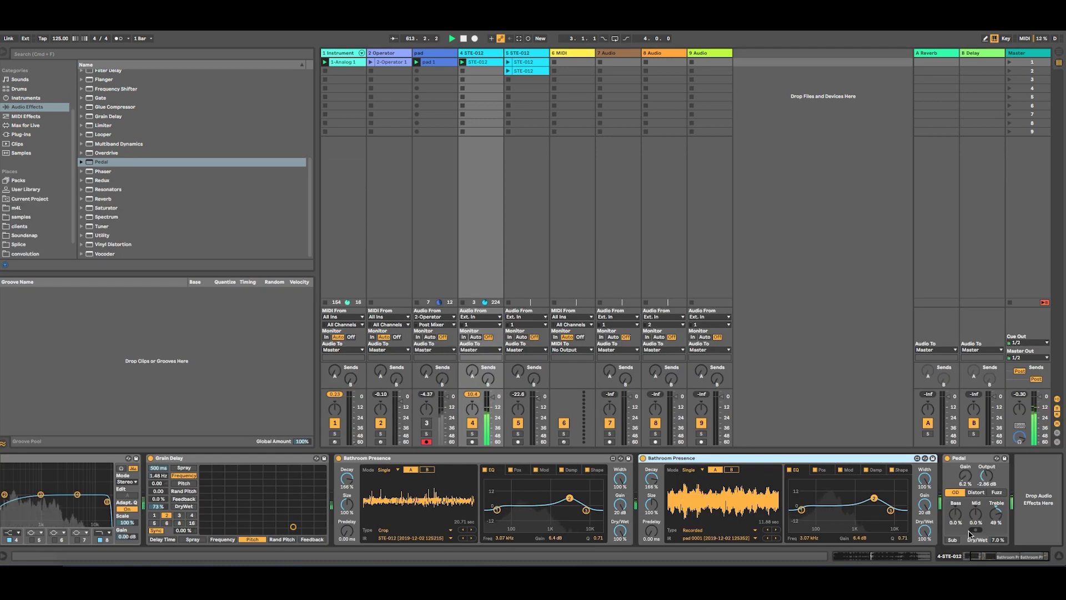
drag(924, 531, 925, 543)
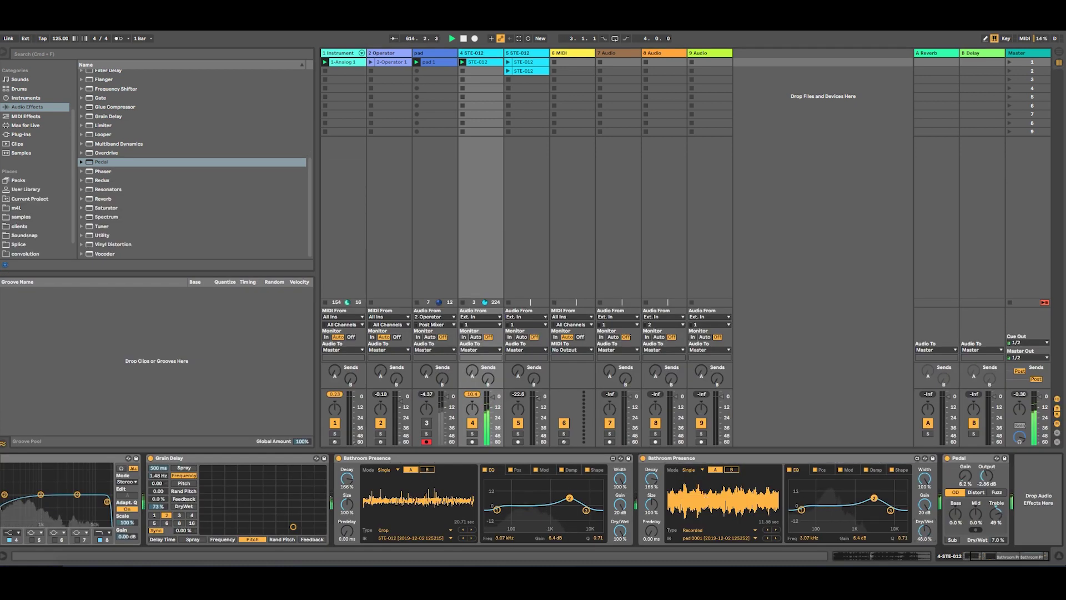
drag(924, 531, 923, 520)
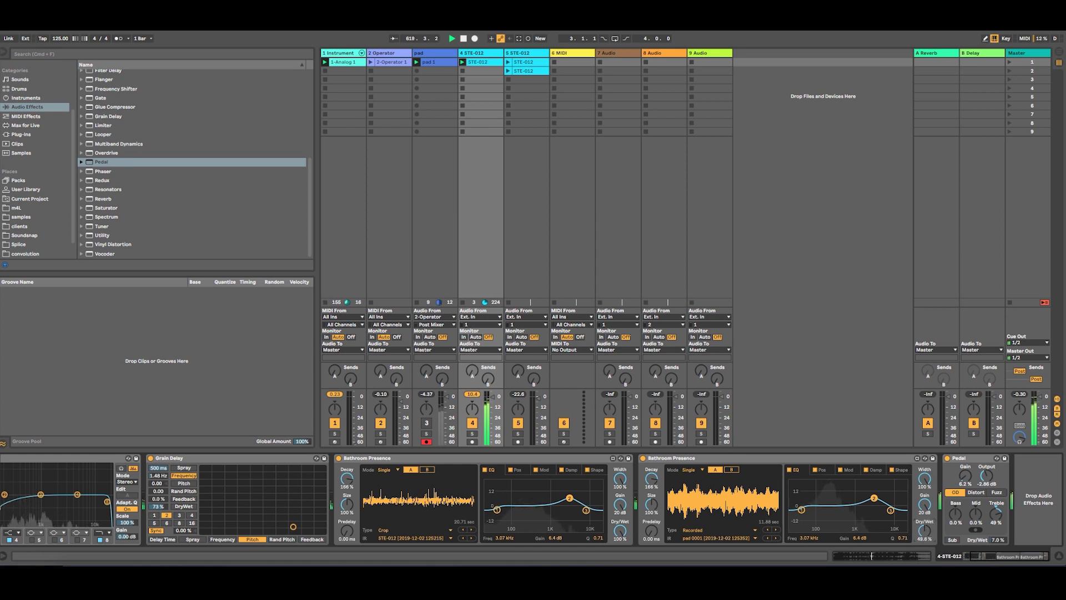
- Readjust the Pedal's gain, output and tone, with bass at 13 %, treble at 4.8 % and dry/wet at about 7.8 %
drag(998, 540, 998, 544)
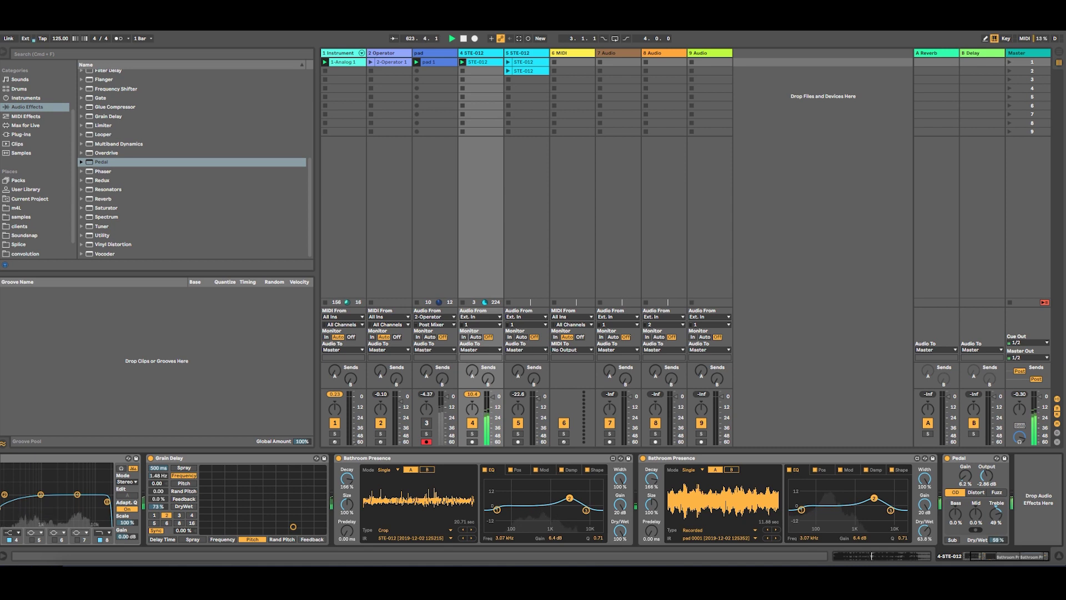
drag(966, 476, 966, 469)
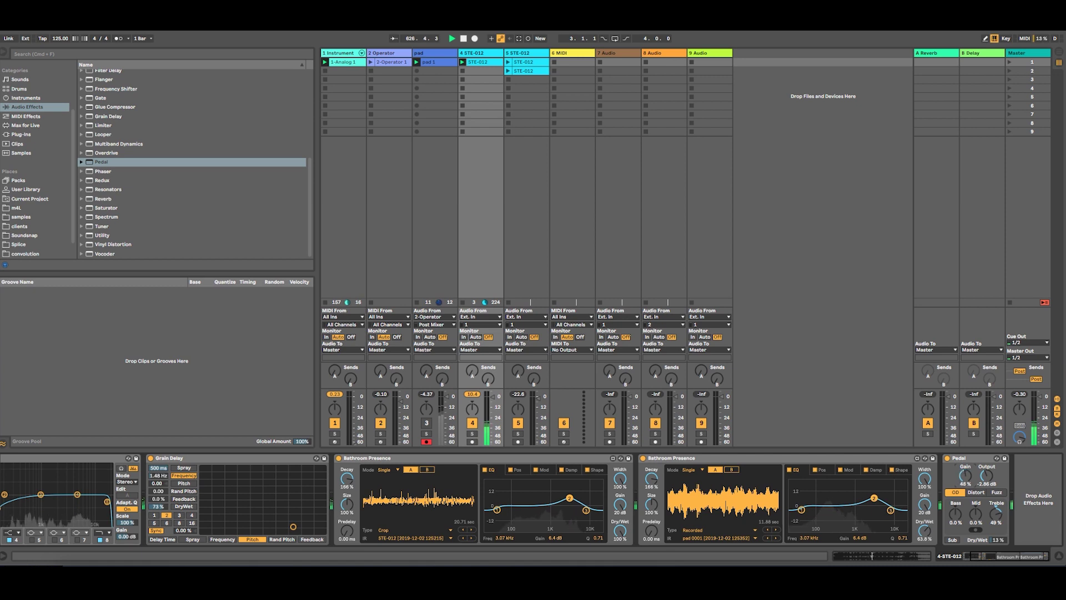
drag(987, 476, 986, 488)
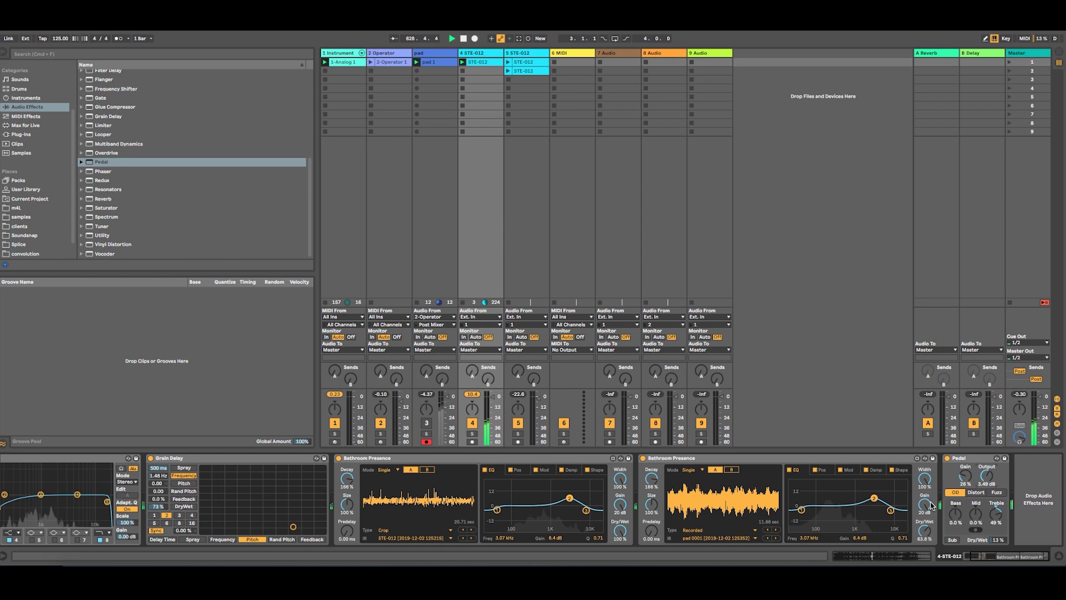
drag(990, 477, 995, 534)
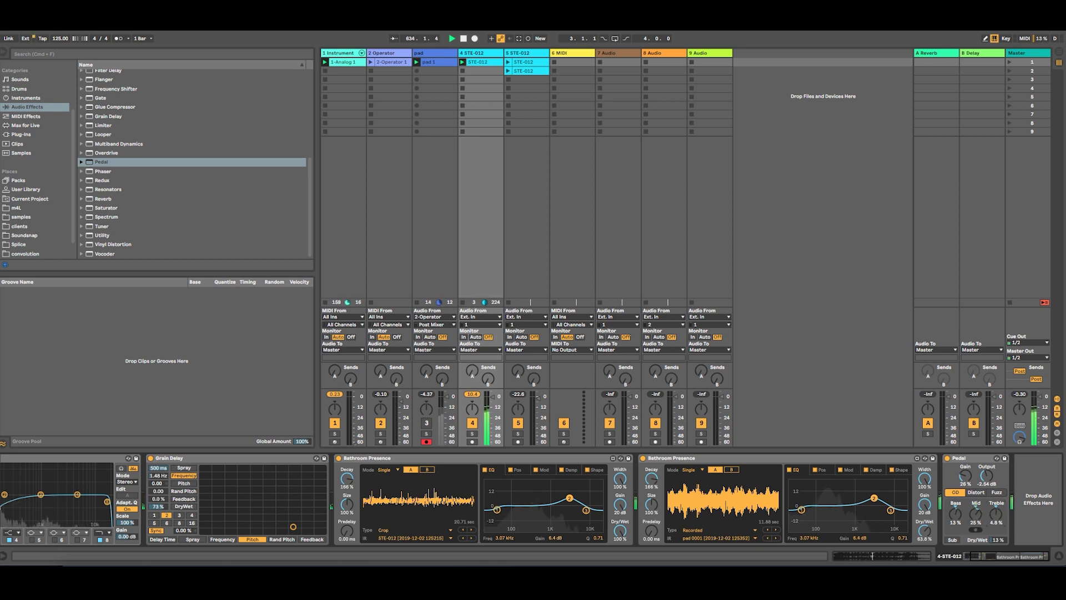
drag(975, 514, 989, 542)
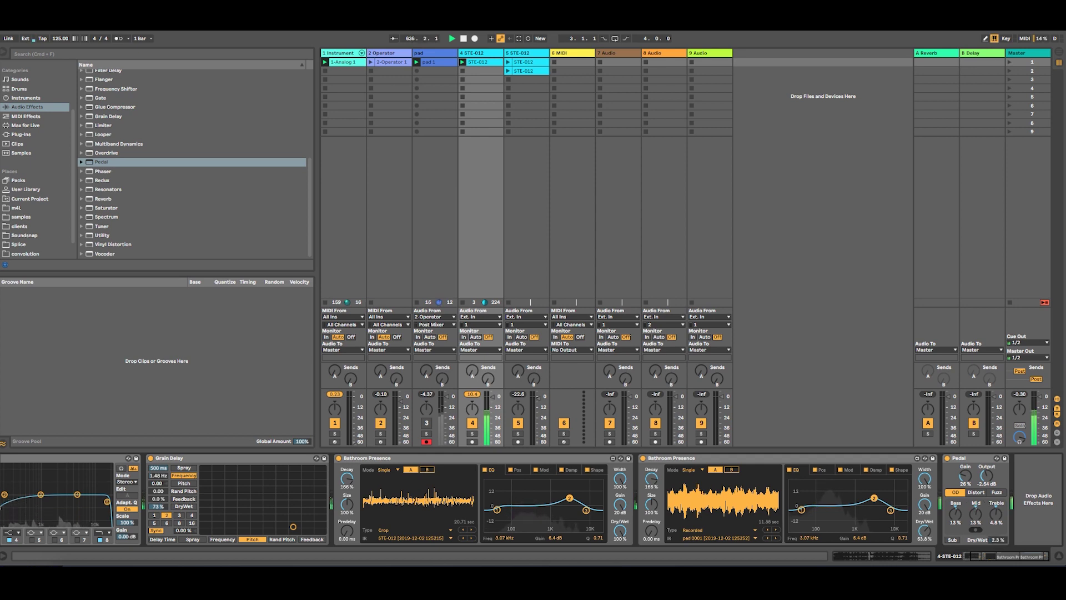
drag(997, 540, 997, 538)
- Draw a modulation envelope for the Pedal's dry/wet in track 4's clip, falling from 100 % into two dips and rising again
right_click(999, 541)
click(999, 541)
right_click(1000, 541)
click(1006, 552)
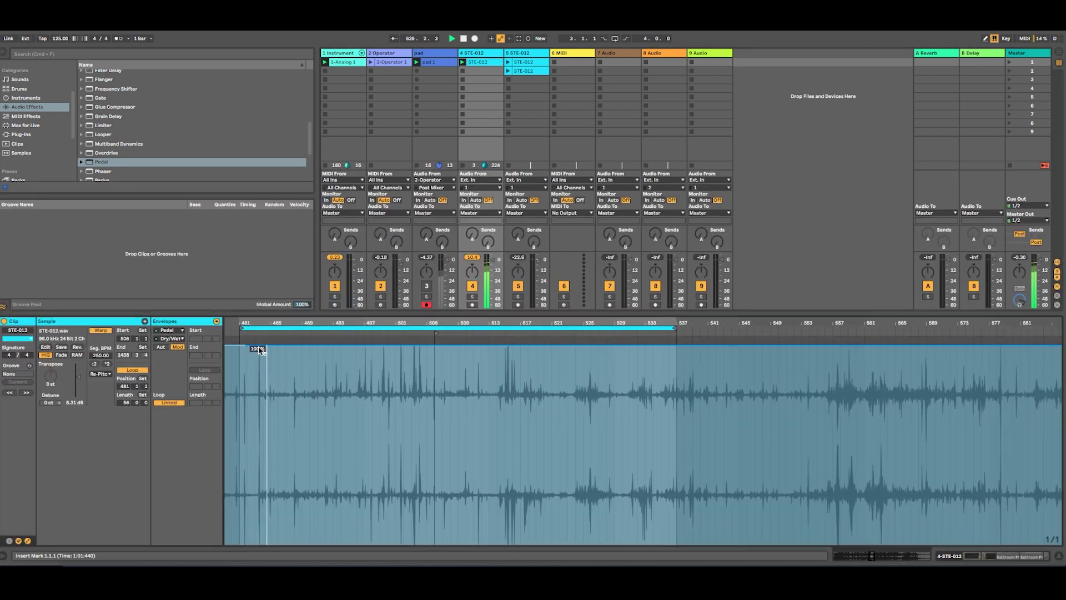
drag(253, 350, 613, 344)
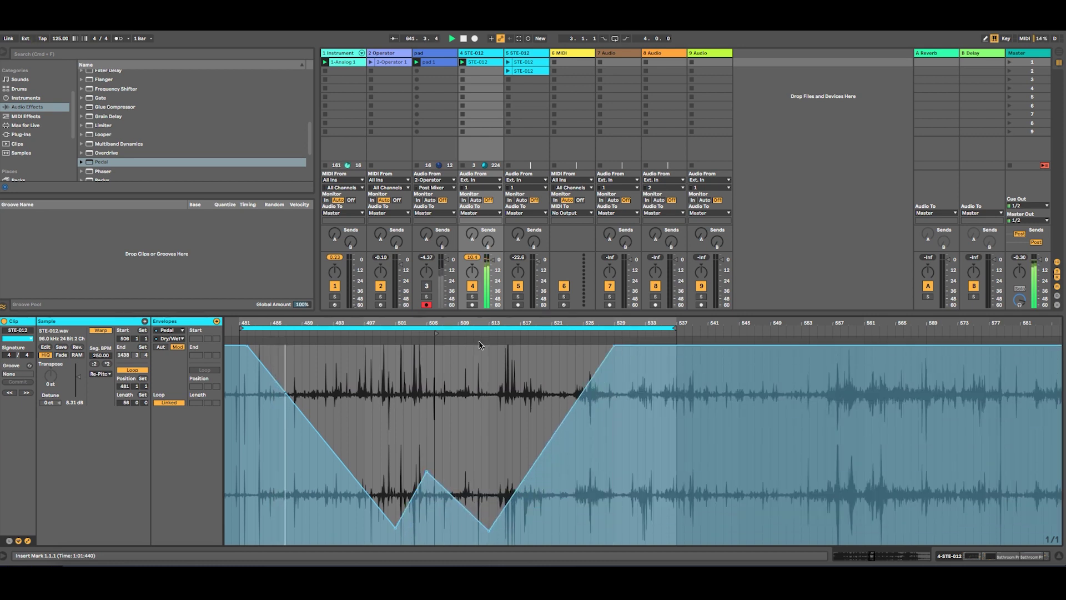
- Unlink the Pedal dry/wet envelope from the clip and shorten its loop to about 53 bars
click(170, 403)
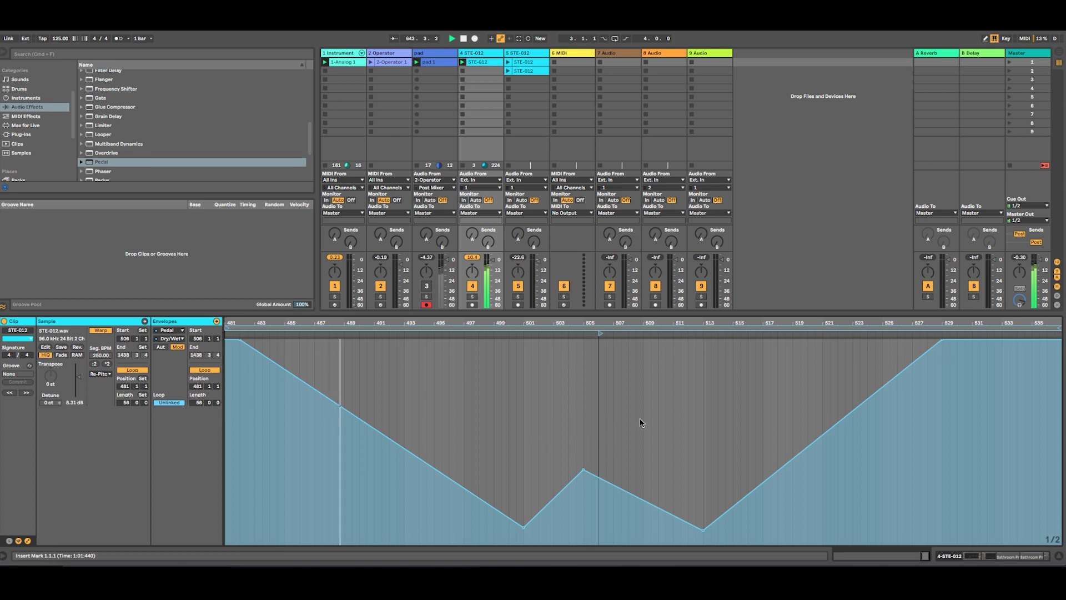
click(1058, 326)
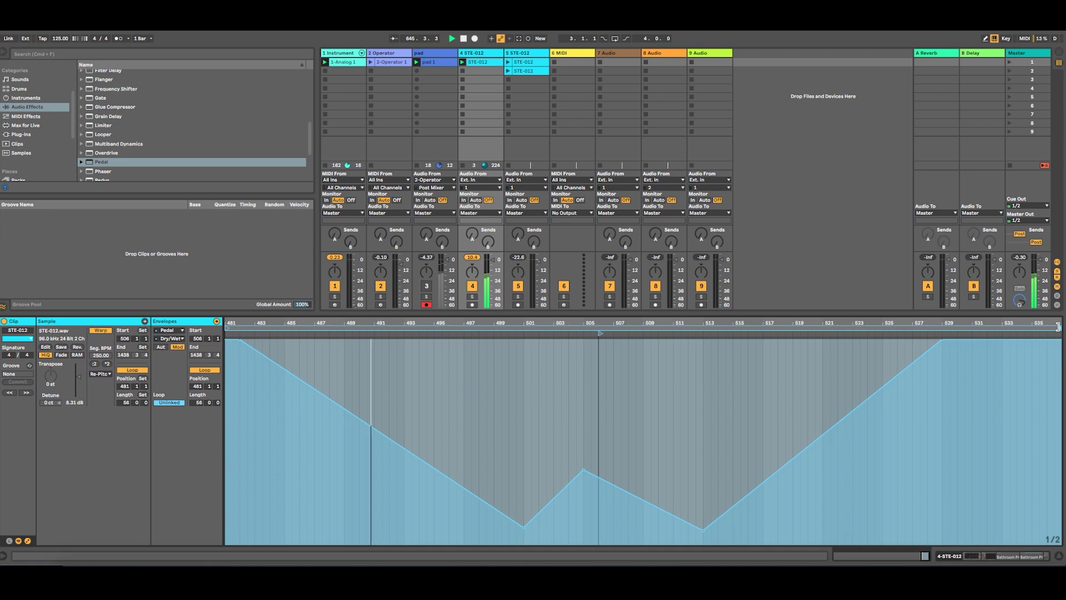
drag(1058, 327, 1028, 331)
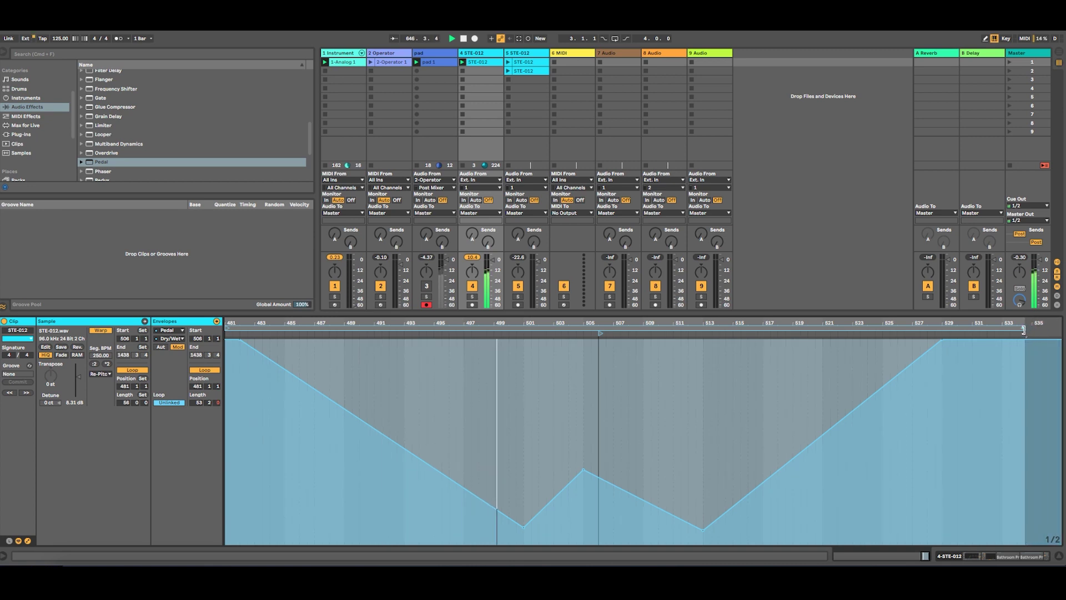
- Add a higher peak between the two dips of the dry/wet envelope and return to track 4's devices
click(574, 429)
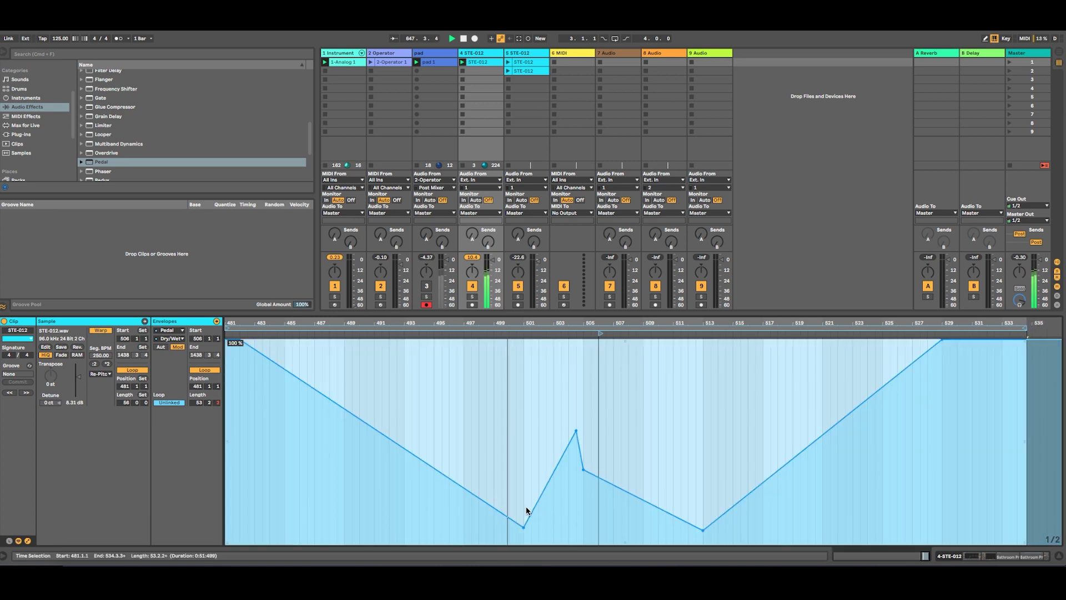
click(538, 459)
drag(575, 430, 538, 415)
click(490, 54)
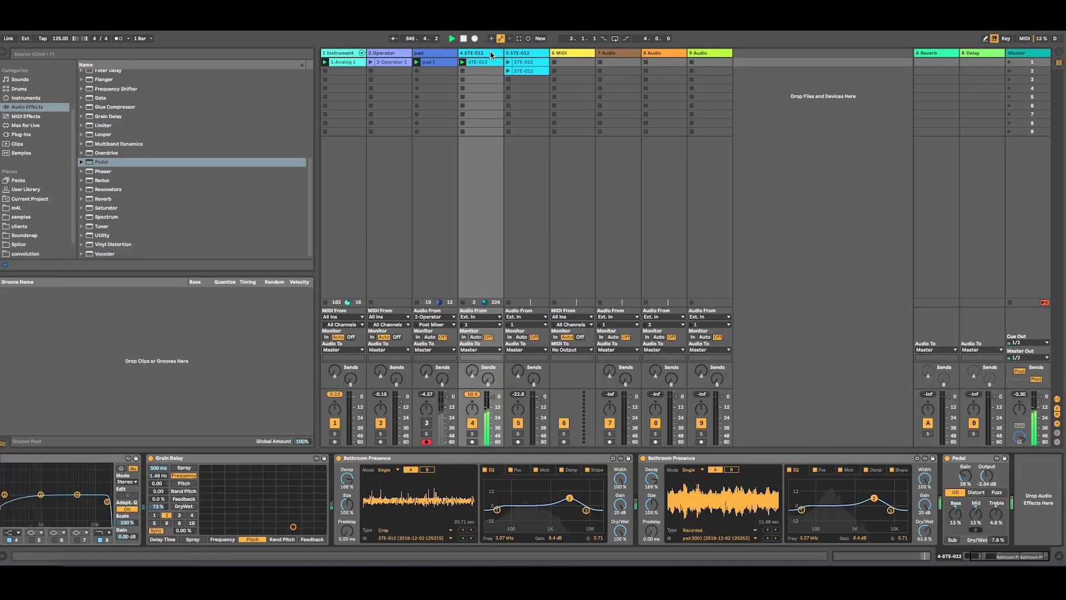
- Insert a new MIDI track after the second STE-012 track
click(528, 54)
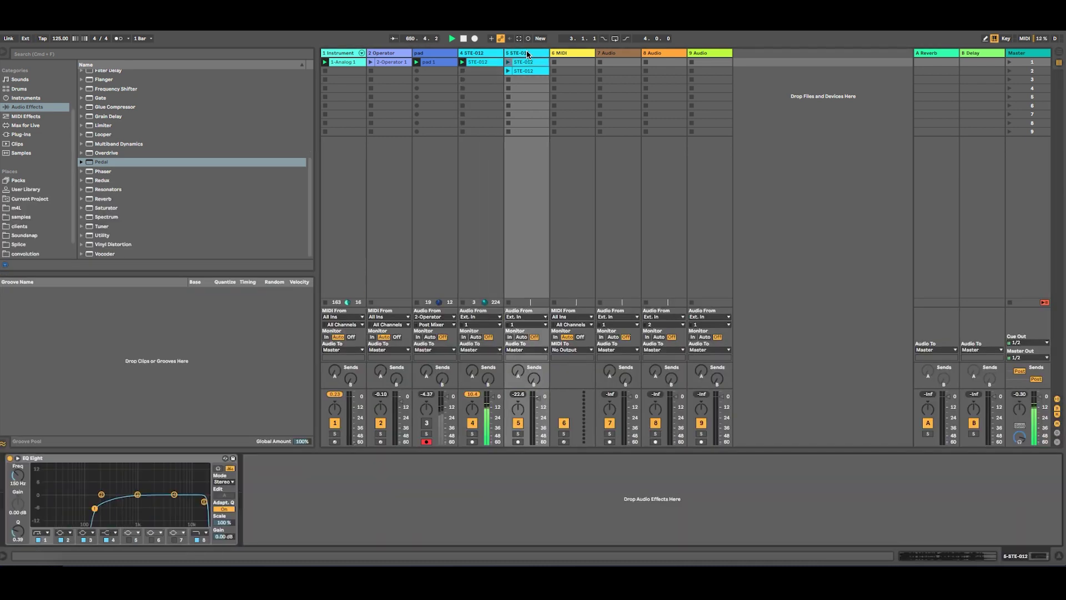
key(super+shift+t)
scroll(160, 162, up, 6)
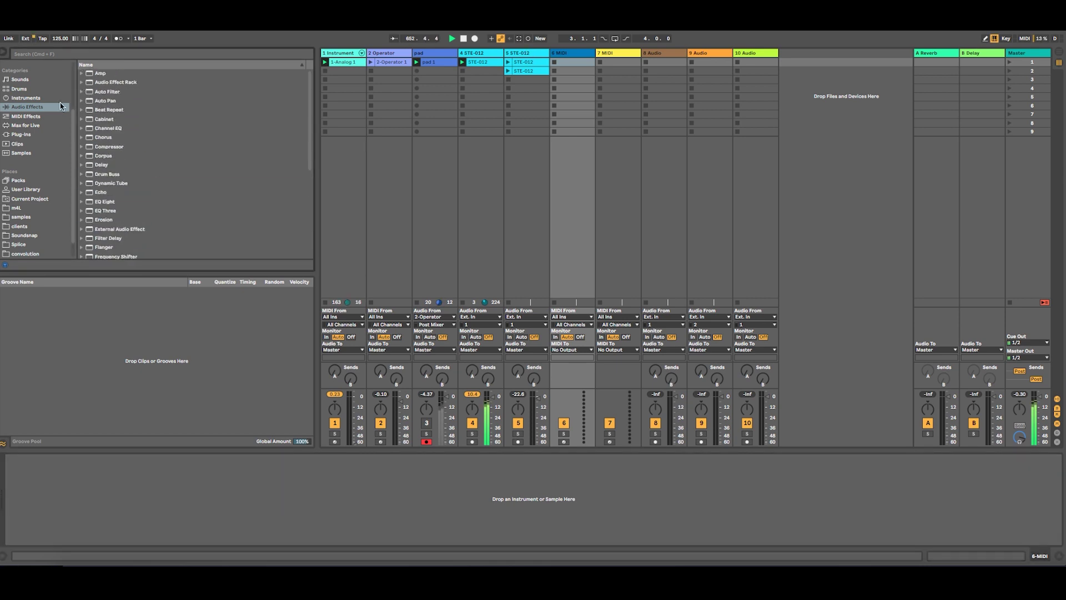
- Load the offthesky-audiogenerator-vinylcrackle rack from the User Library on the new MIDI track and set its off/on macro to about -7.2 dB
click(28, 191)
click(94, 128)
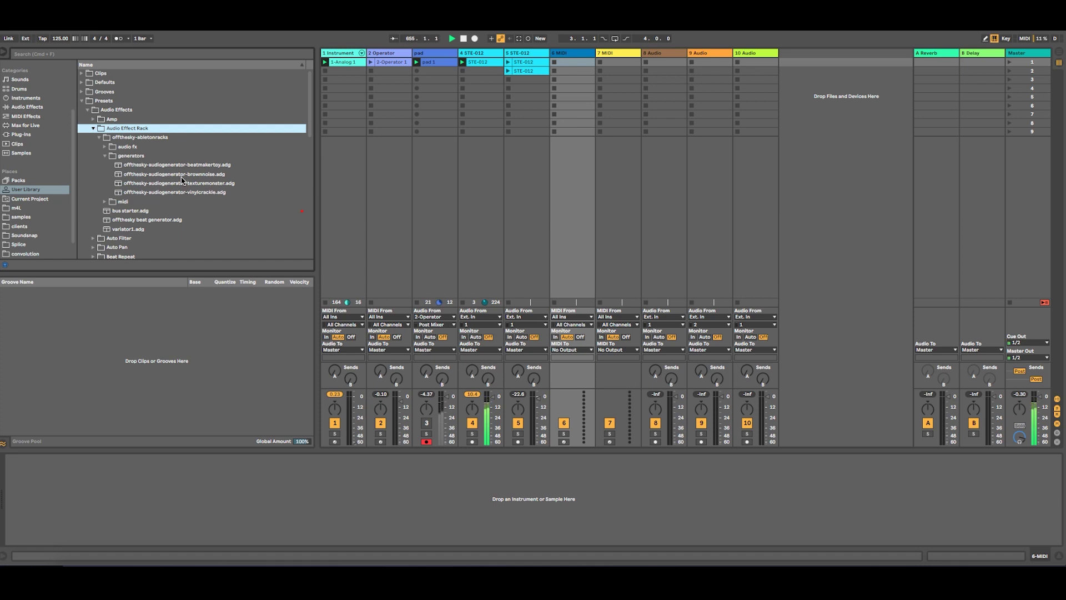
drag(184, 194, 583, 99)
drag(56, 487, 56, 496)
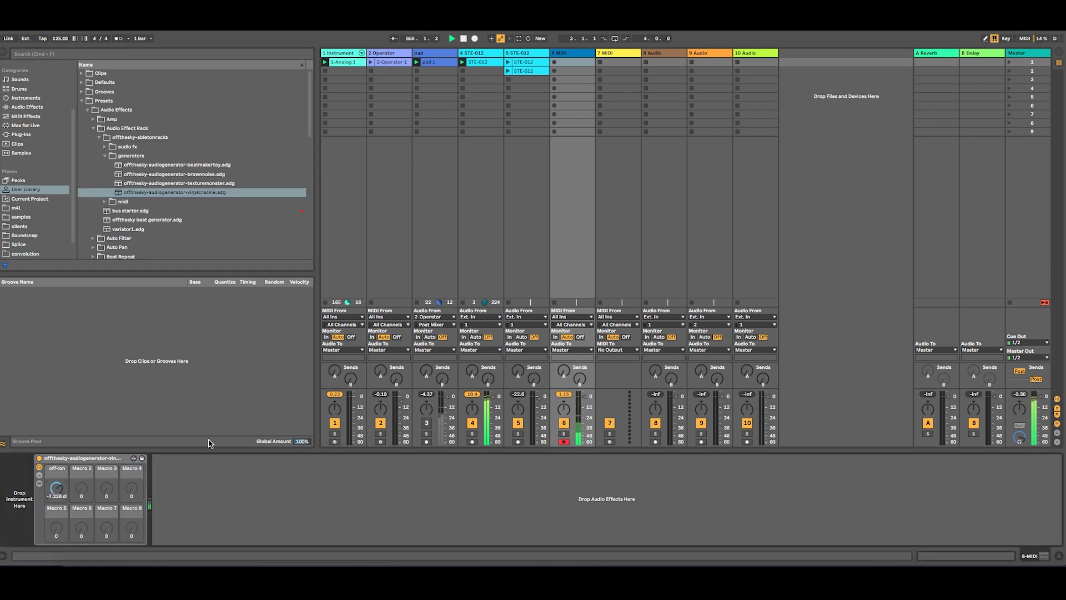
- Move the vinyl crackle MIDI track between the two STE-012 tracks
click(565, 54)
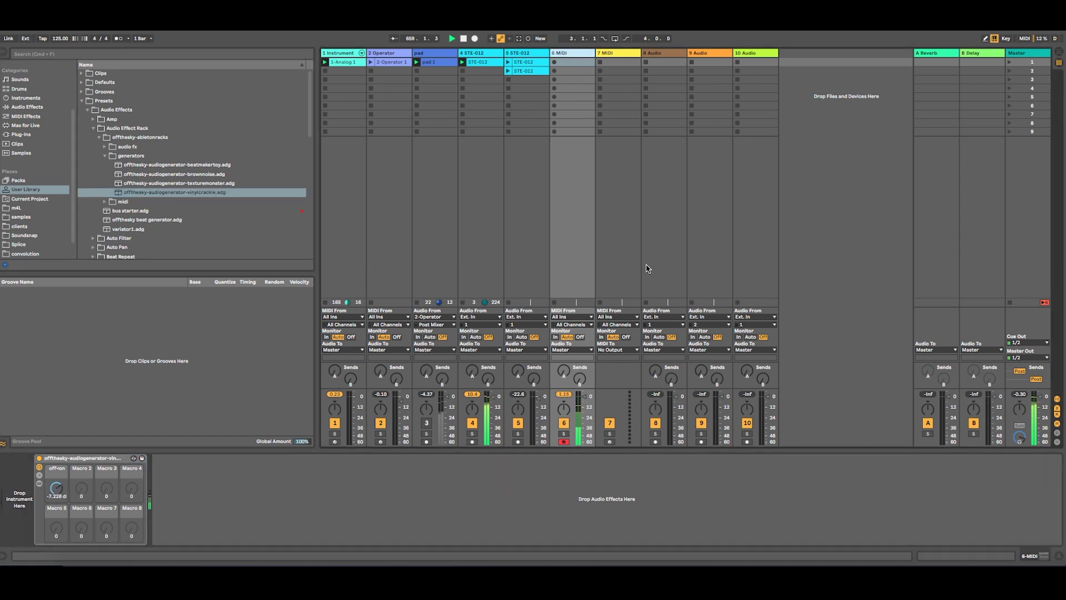
click(584, 396)
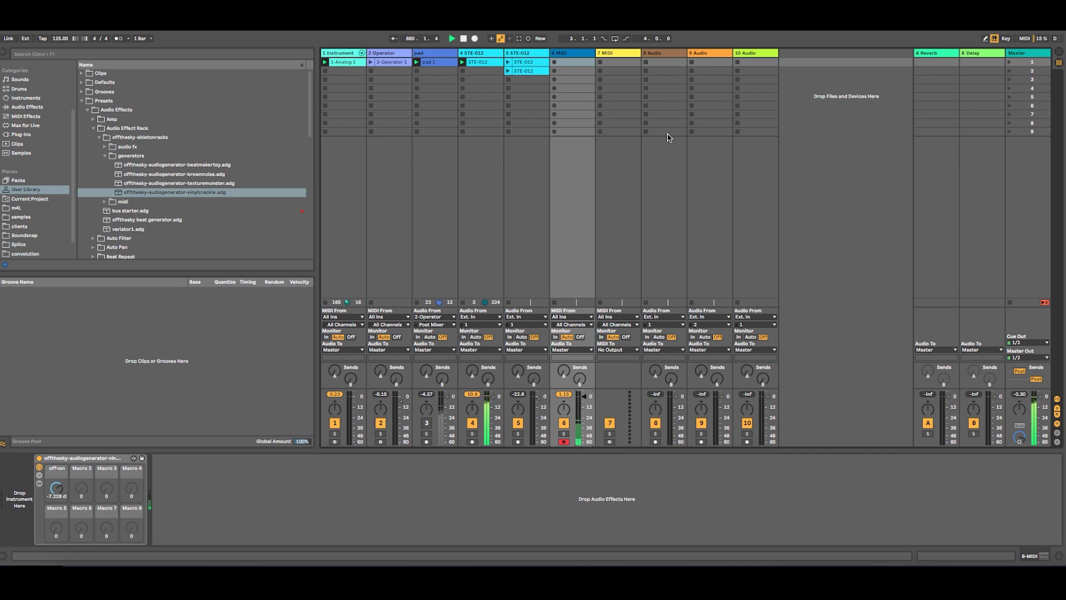
drag(580, 60, 505, 58)
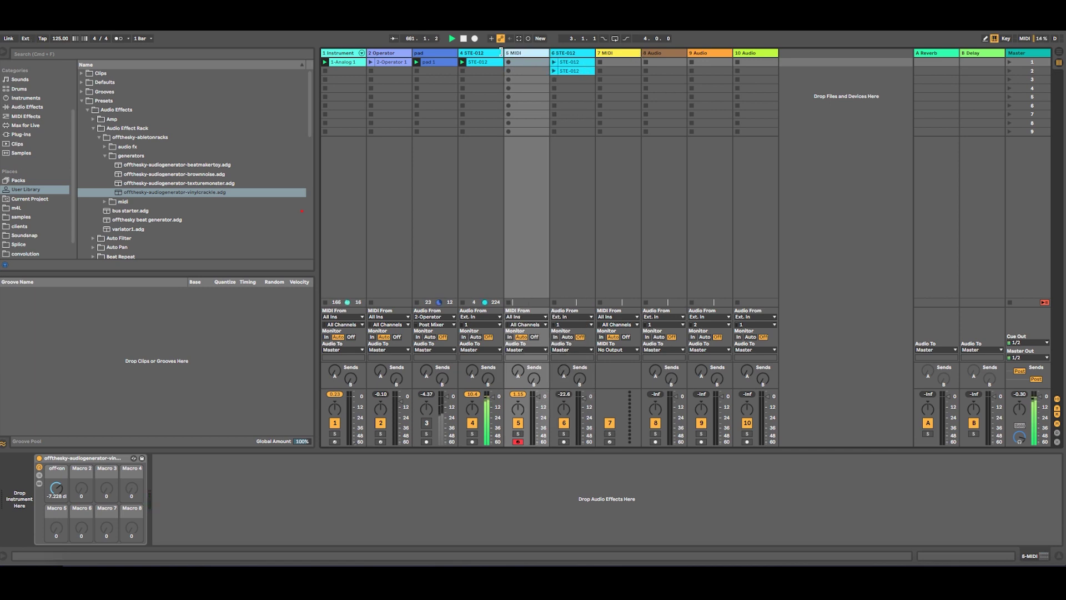
click(492, 57)
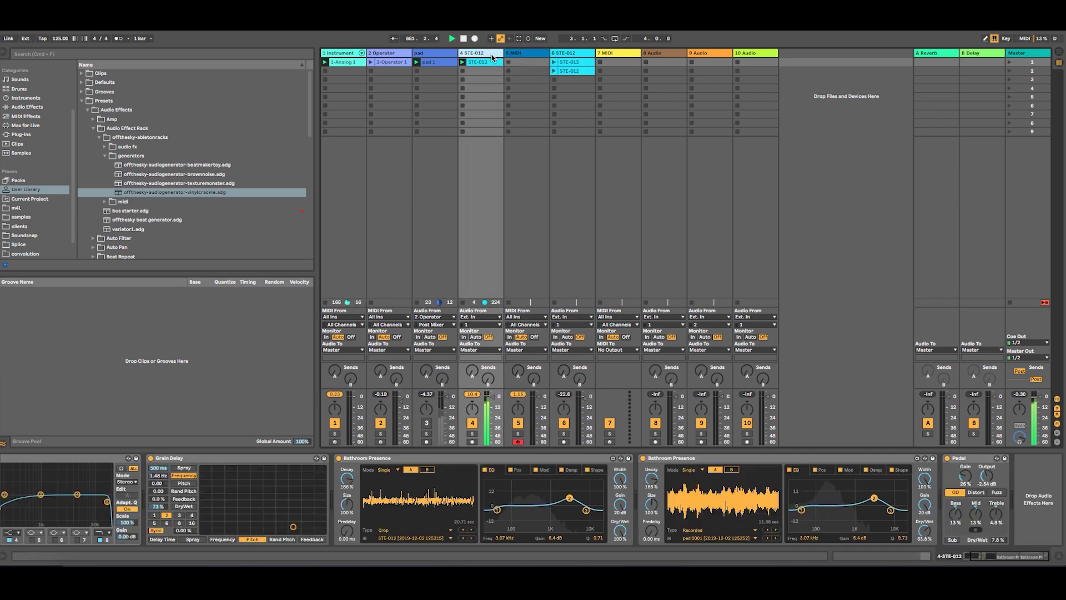
- Examine the devices inside the vinyl crackle rack's chain, including Vinyl Distortion, Utility, Gate and Grain Delay
click(526, 53)
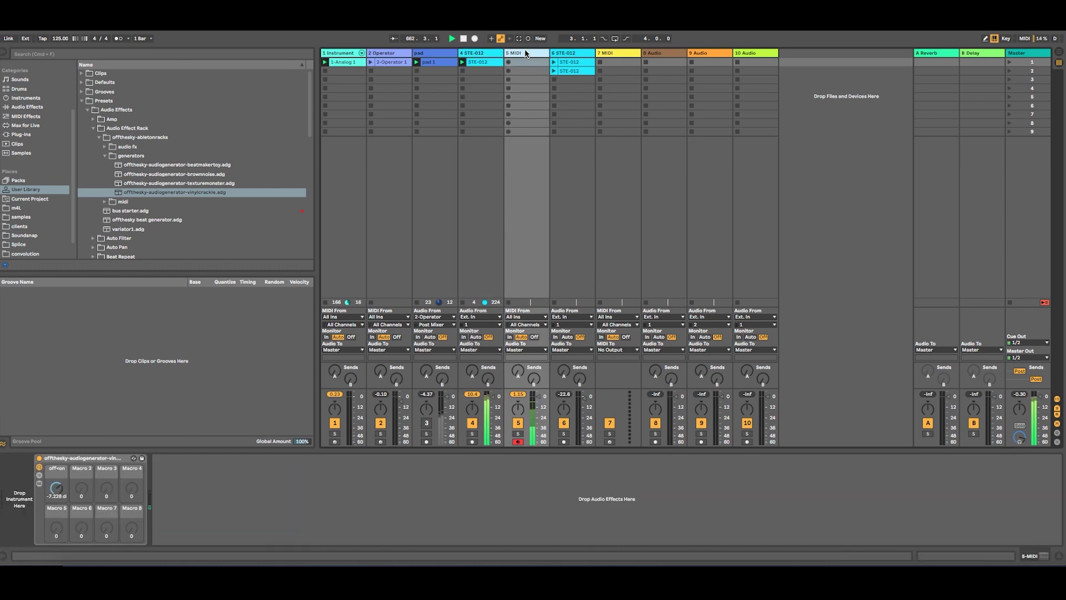
click(39, 476)
click(166, 482)
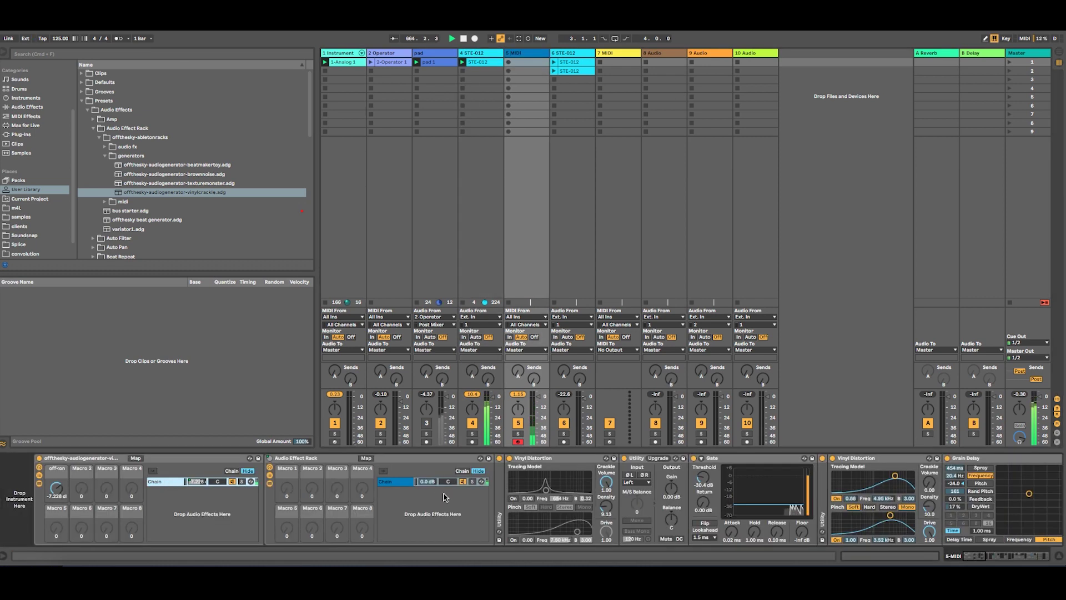
drag(969, 557, 880, 557)
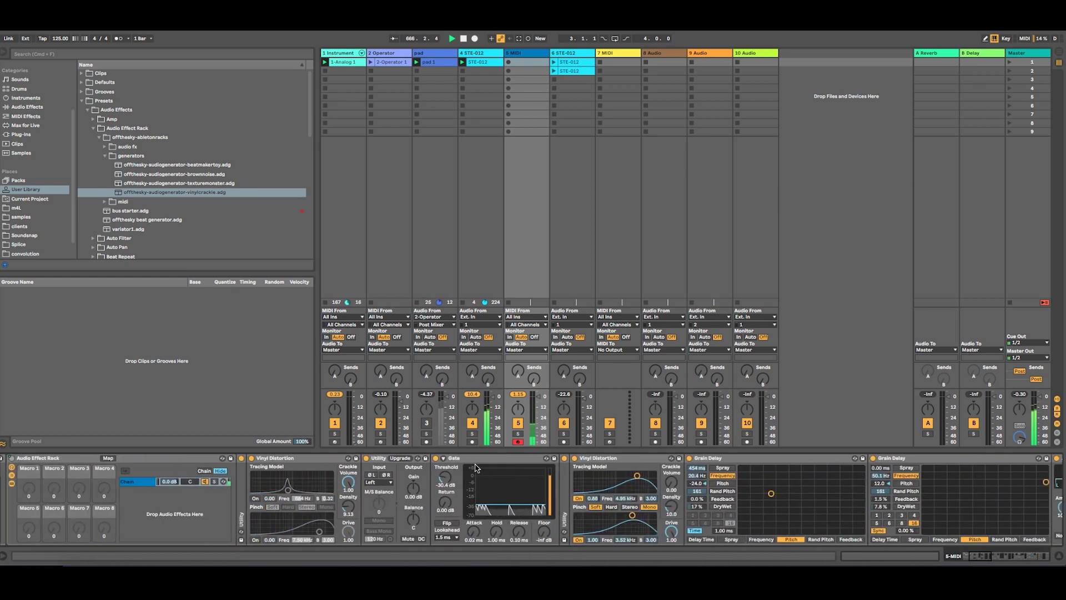
click(301, 461)
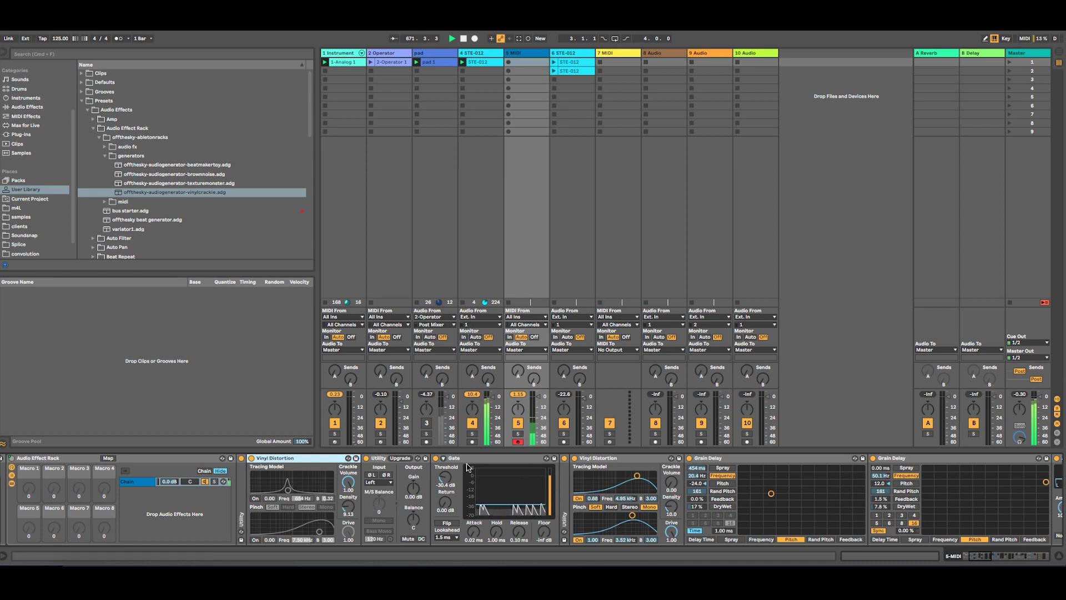
drag(977, 562, 921, 564)
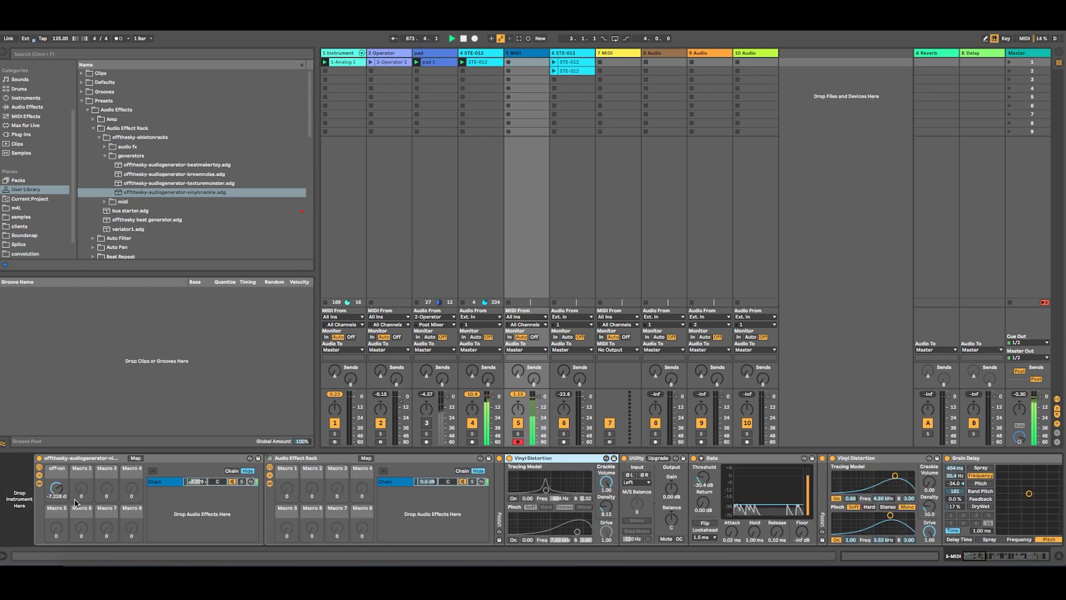
- Collapse the vinyl crackle rack's chain and device views and raise its off/on macro to about 2.2 dB
click(39, 475)
click(39, 484)
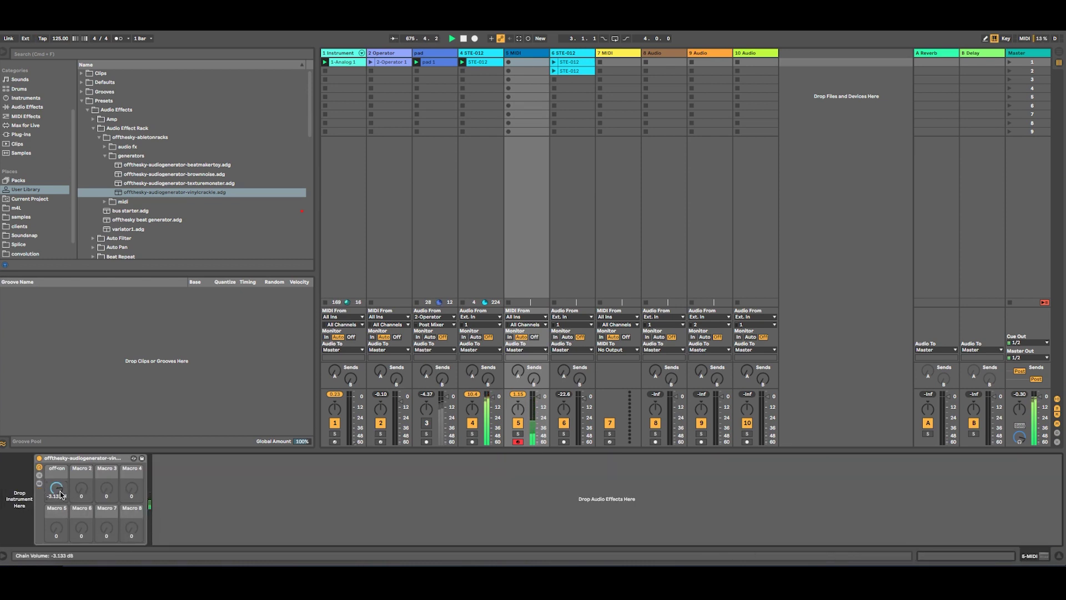
- Place track 4's second Bathroom Presence reverb after the rack on the vinyl crackle track
click(490, 54)
click(672, 458)
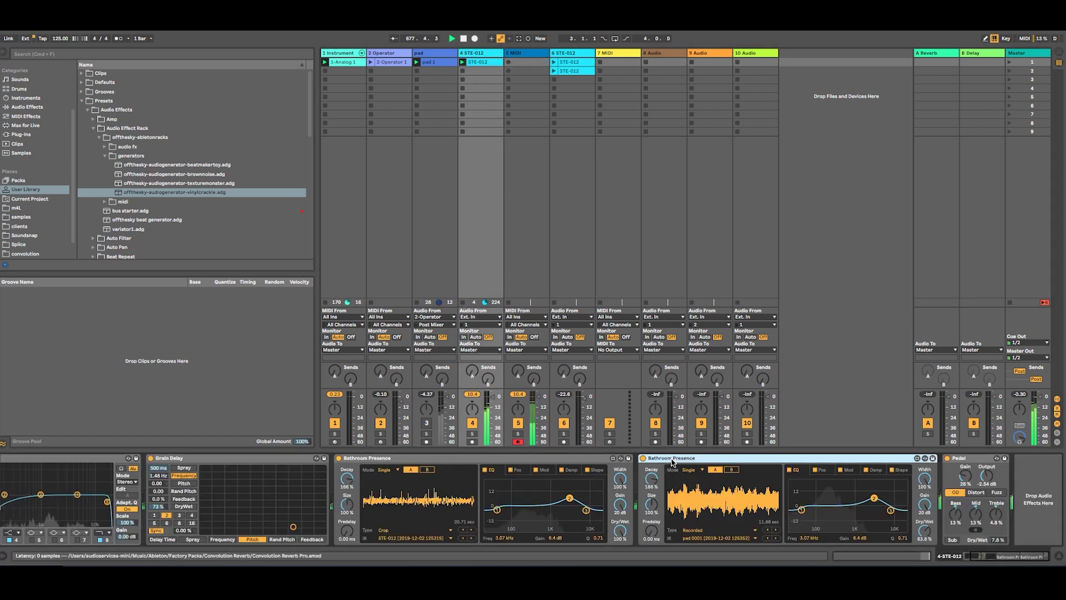
drag(671, 460, 524, 81)
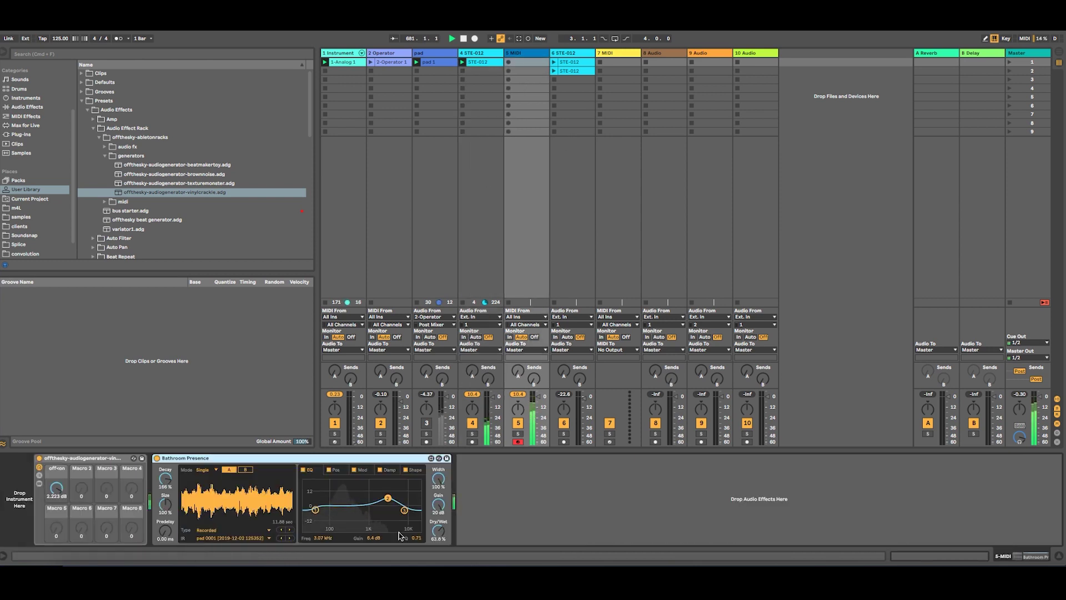
- Shape the crackle track reverb's EQ with a 17 dB boost near 2 kHz and set its dry/wet to 100 %
drag(388, 501, 343, 510)
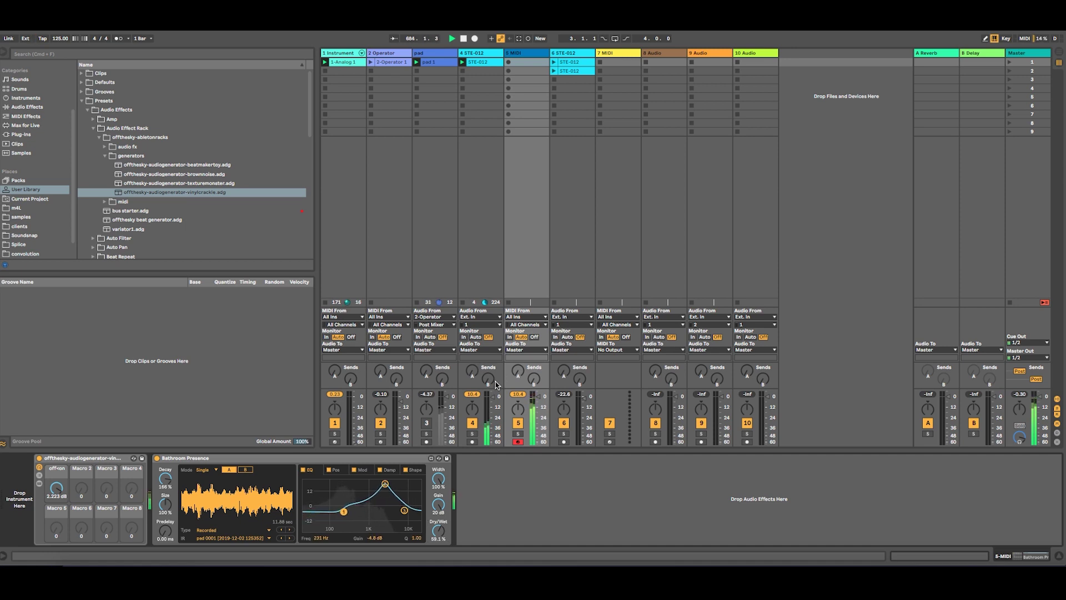
drag(438, 532, 392, 491)
- Add a Phaser after the reverb on the vinyl crackle track, with a 0.02 Hz LFO rate and about 79 % dry/wet
click(83, 102)
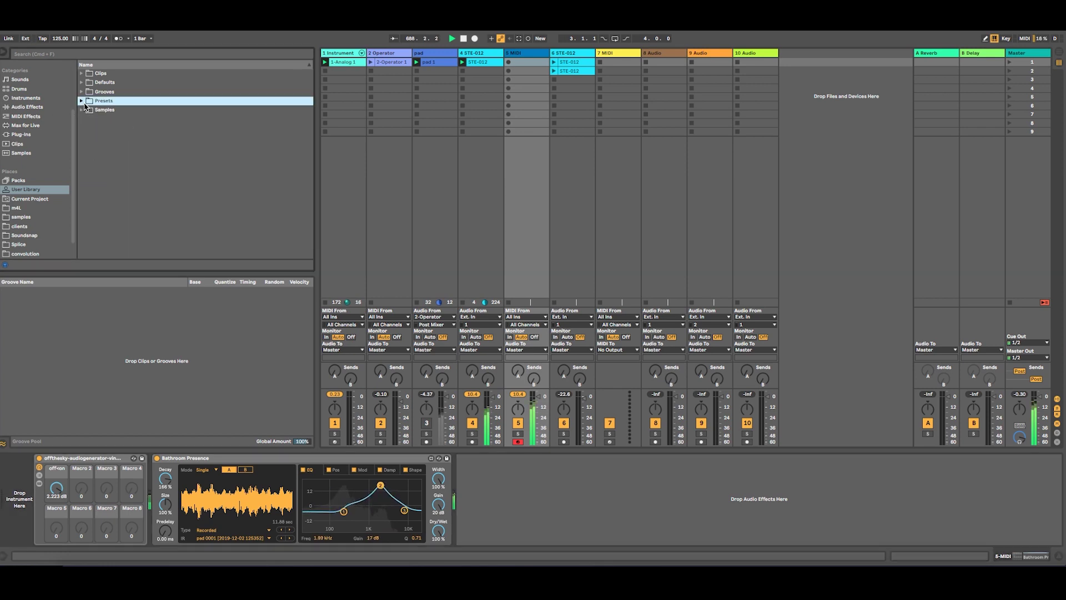
click(29, 107)
scroll(123, 182, down, 5)
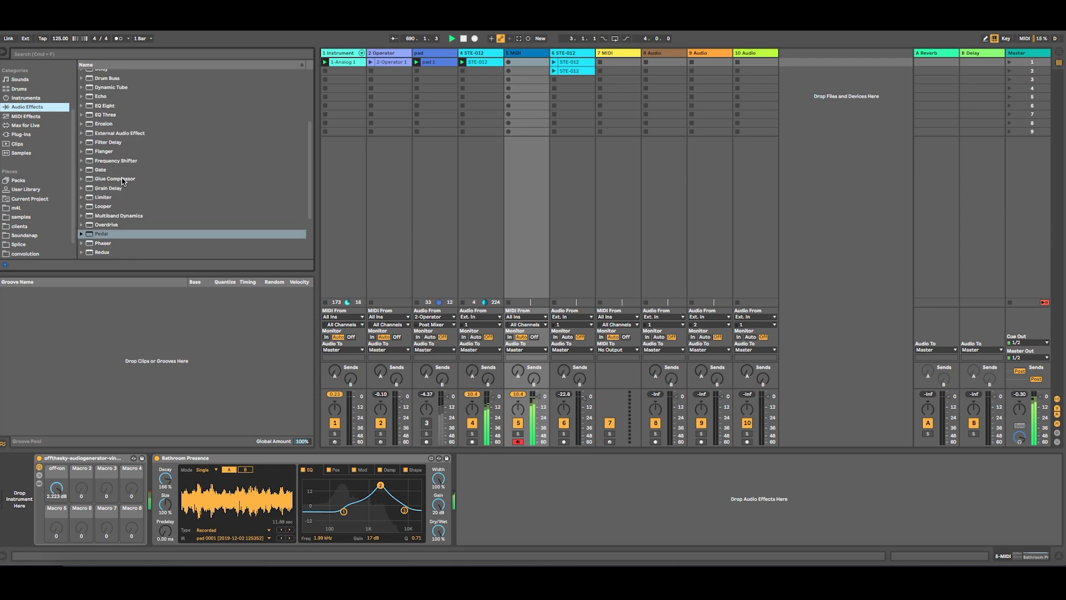
double_click(111, 245)
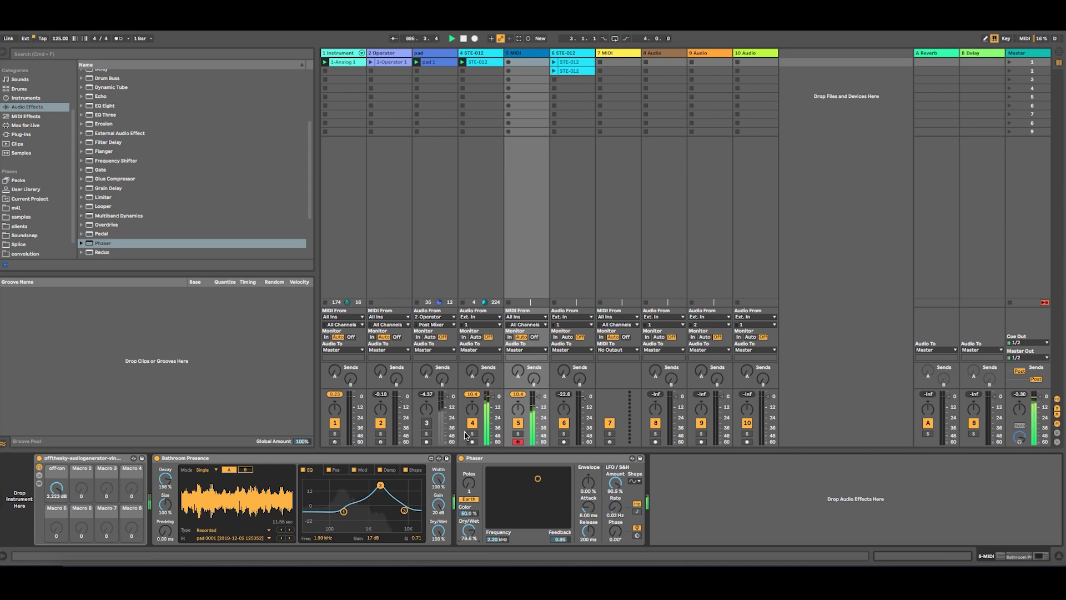
- Duplicate the Phaser and set the first one's frequency to 1.37 kHz and the copy's to 3.65 kHz
click(492, 459)
key(super+d)
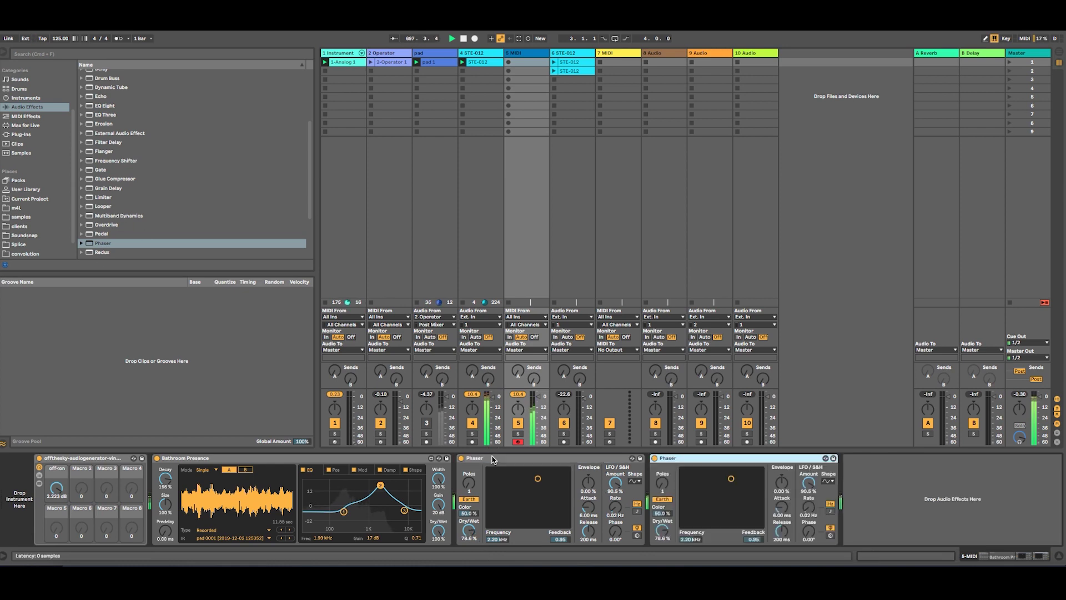
drag(537, 478, 536, 485)
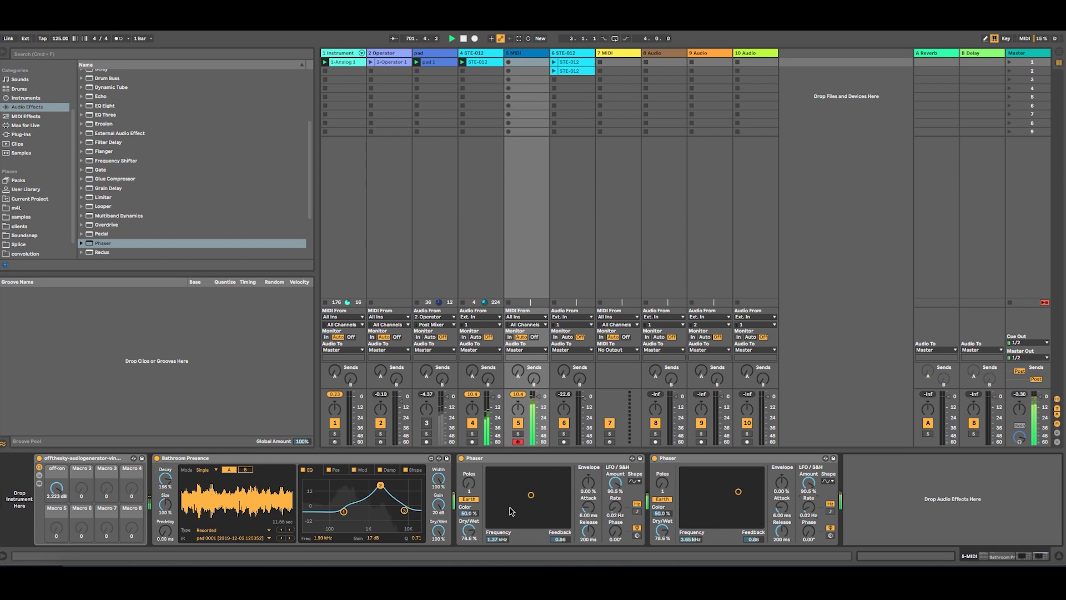
- Cut the crackle reverb's mid EQ band by about 9 dB and append an EQ Eight with a low-mid cut of about 8.8 dB
drag(377, 485, 367, 511)
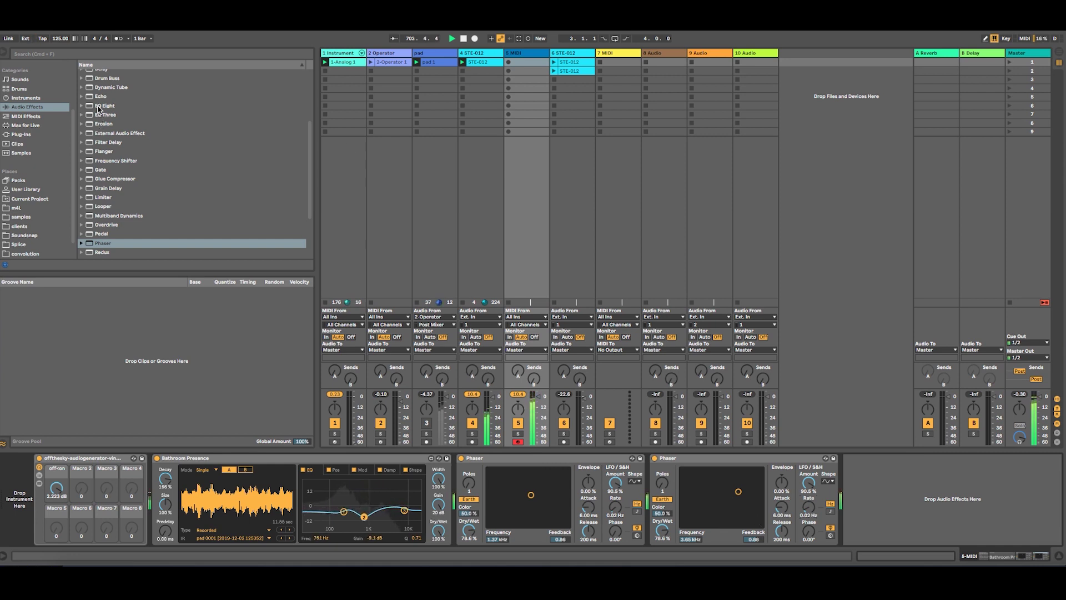
double_click(98, 106)
drag(922, 495, 926, 514)
drag(838, 530, 842, 547)
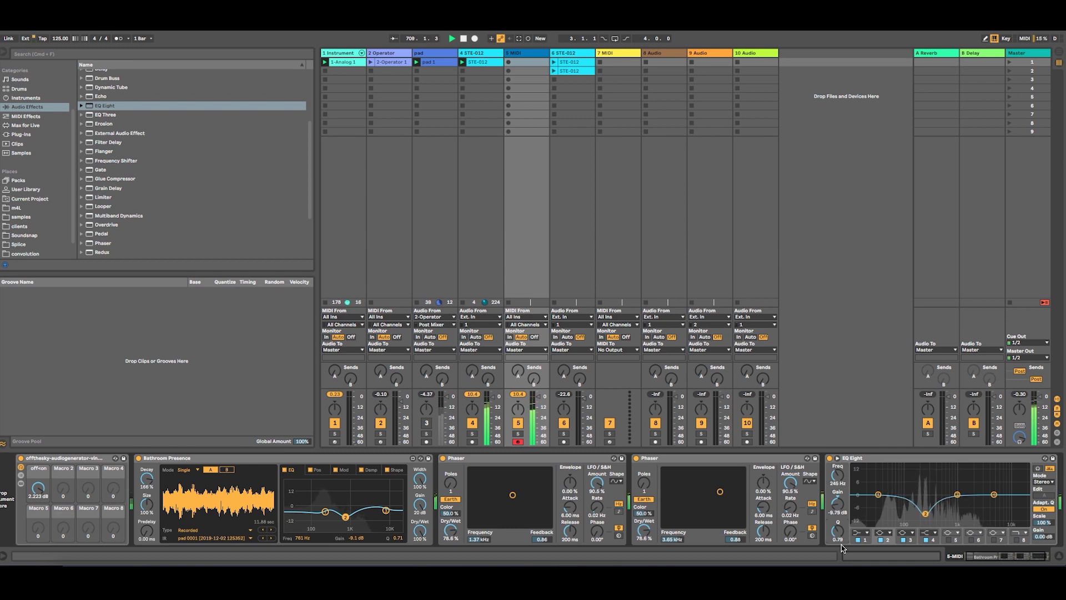
- Insert an audio track after the vinyl crackle track and copy track 4's STE-012 clip into its first slot
click(477, 54)
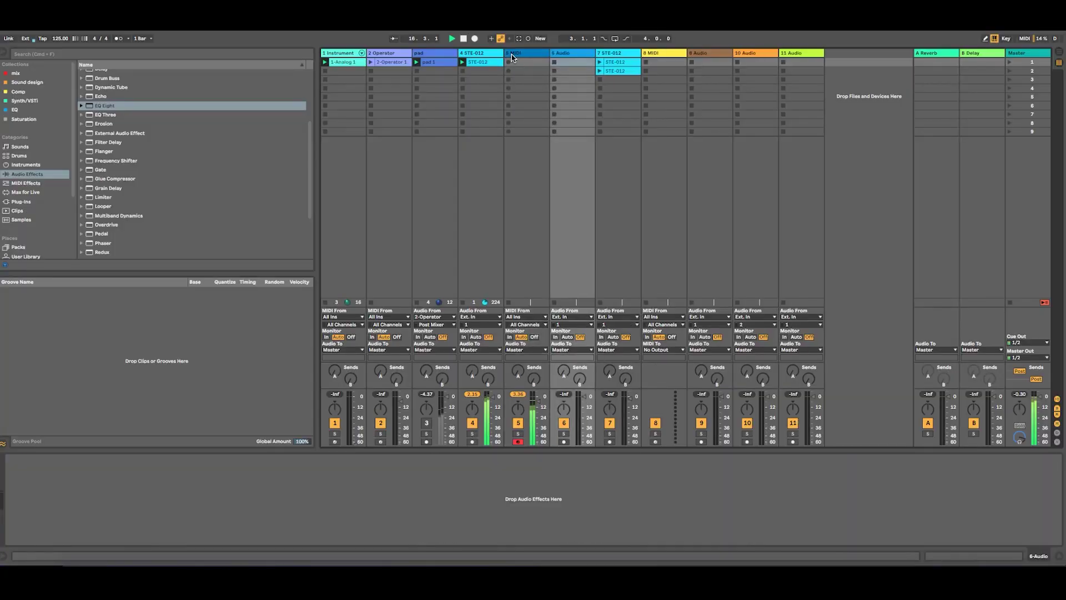
key(Left)
key(Left)
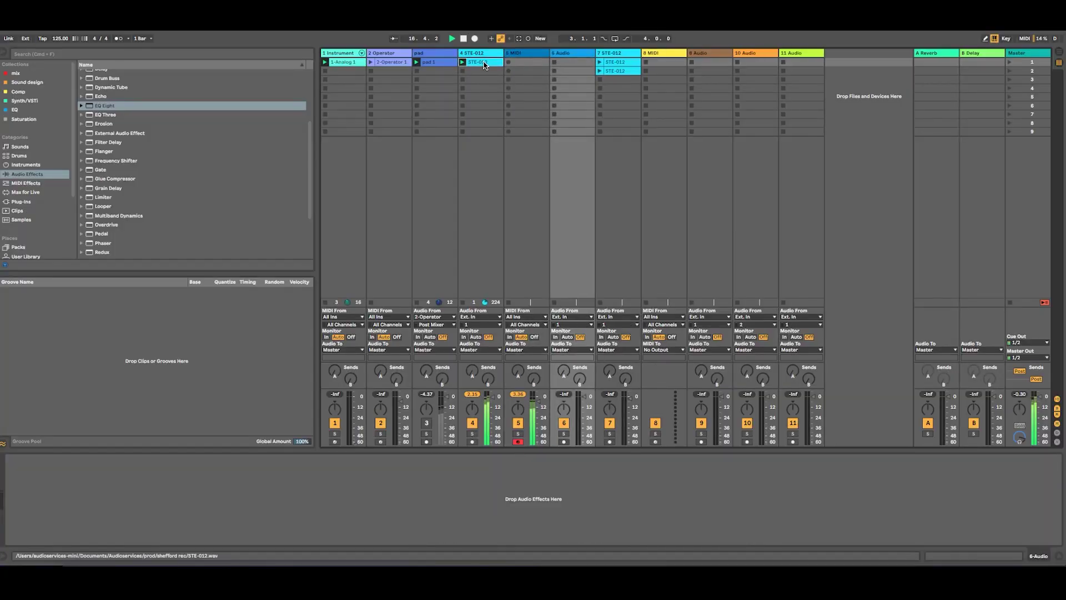
click(521, 57)
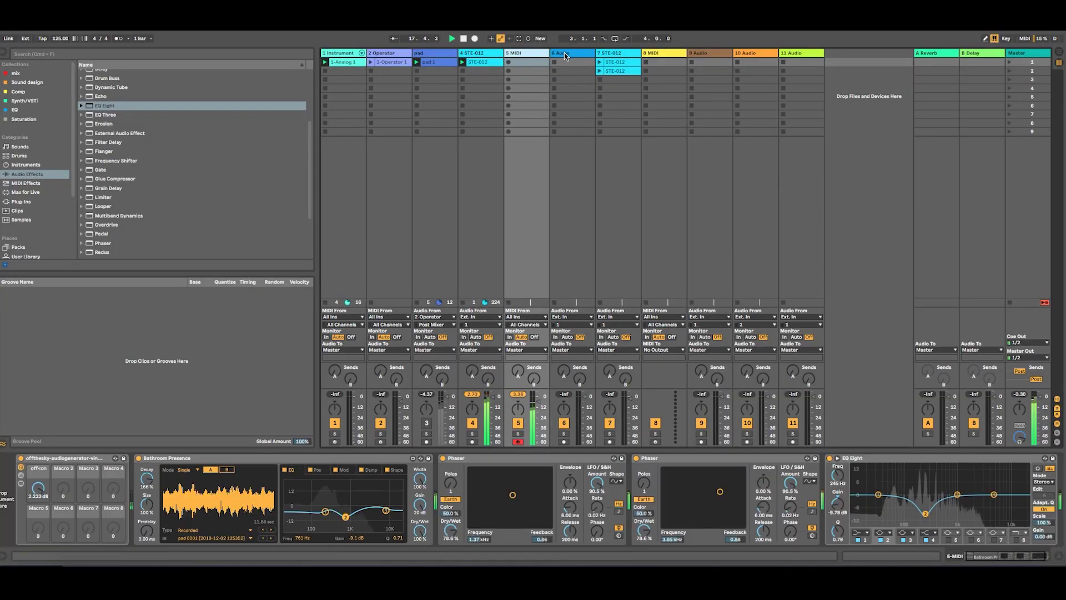
click(565, 55)
click(485, 55)
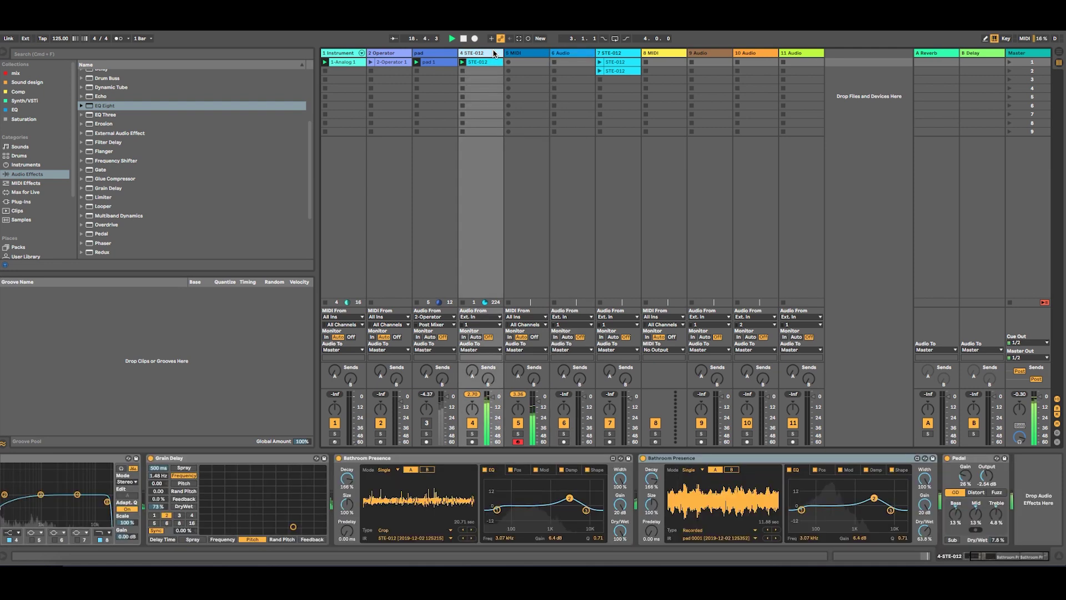
click(476, 64)
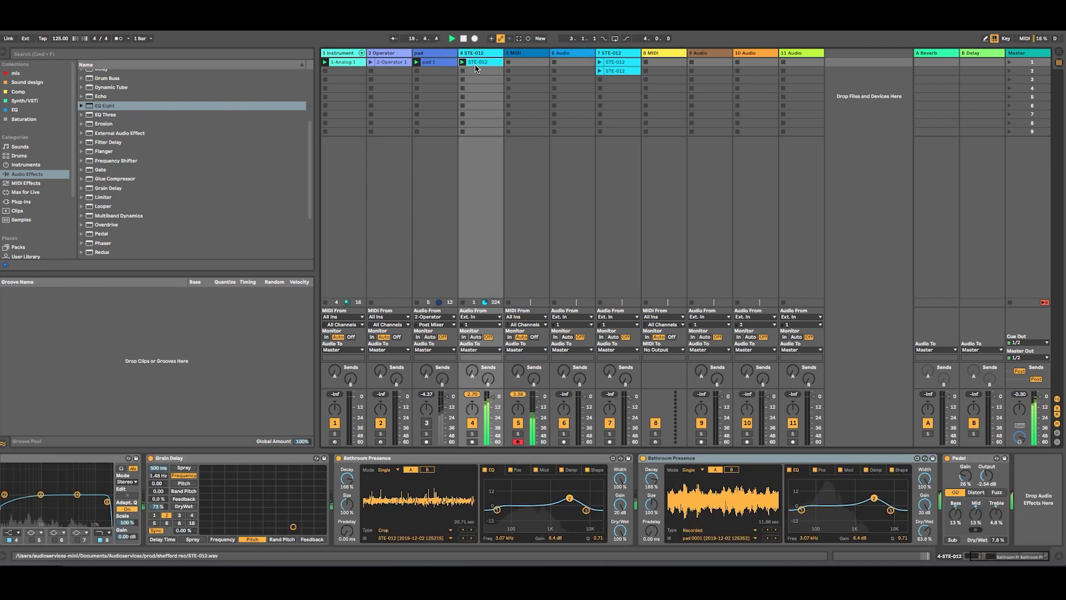
drag(475, 68, 569, 64)
click(567, 65)
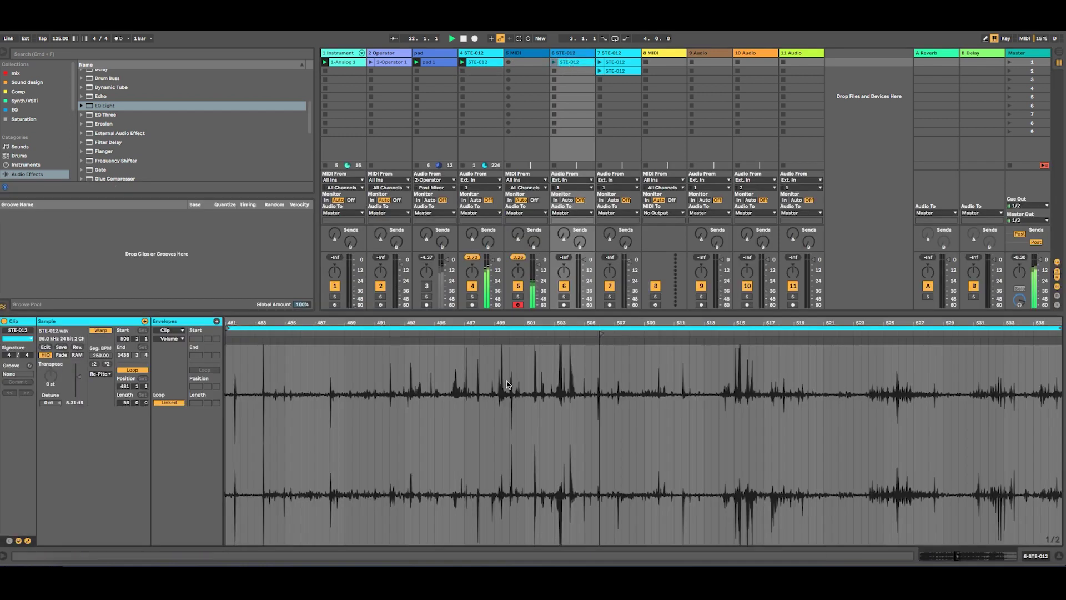
- Move the loop of track 6's STE-012 clip back to bar 193 and launch the clip
drag(537, 327, 375, 326)
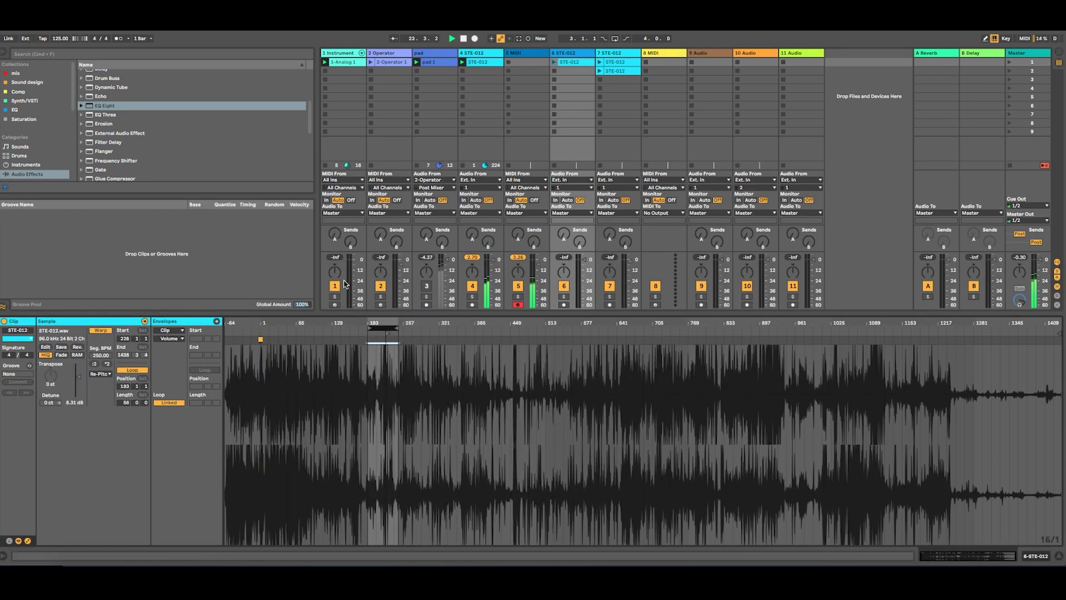
click(554, 62)
click(385, 343)
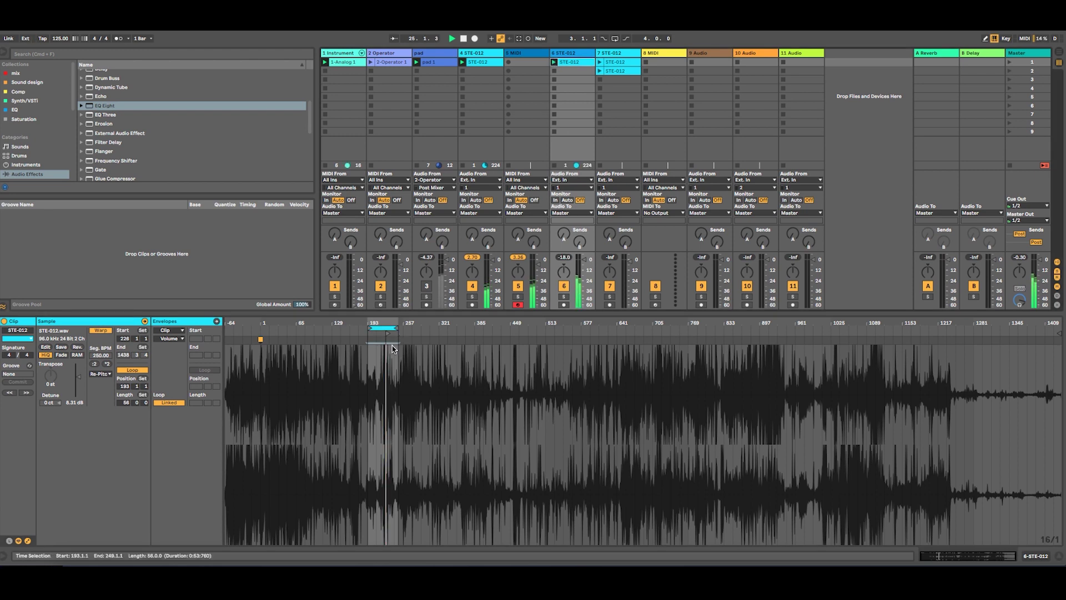
key(z)
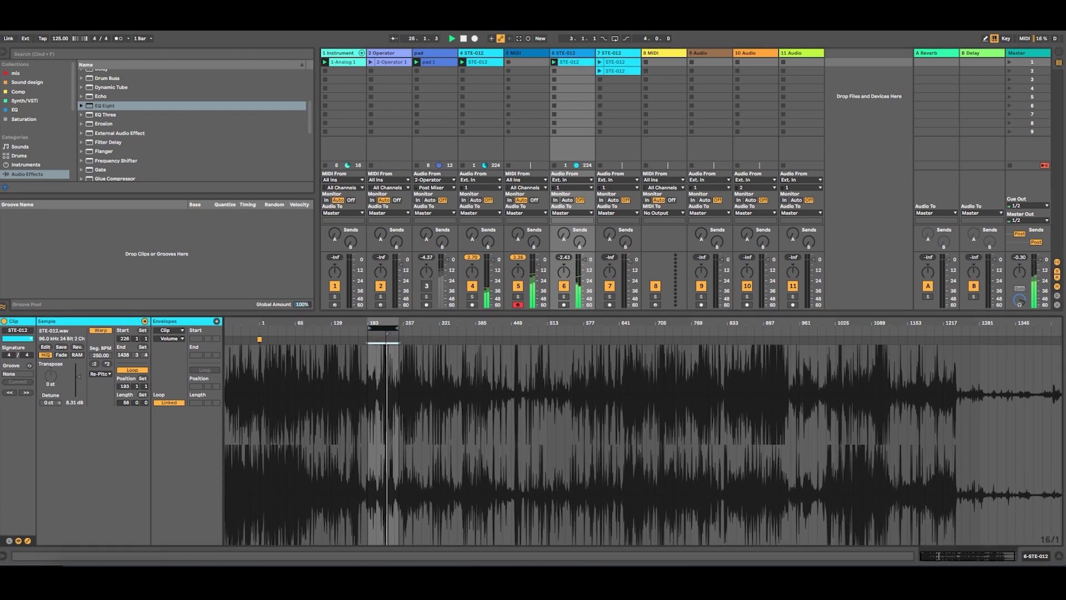
- Shift the clip's loop forward through the recording to about bar 505 and on to bar 657
drag(454, 320, 454, 283)
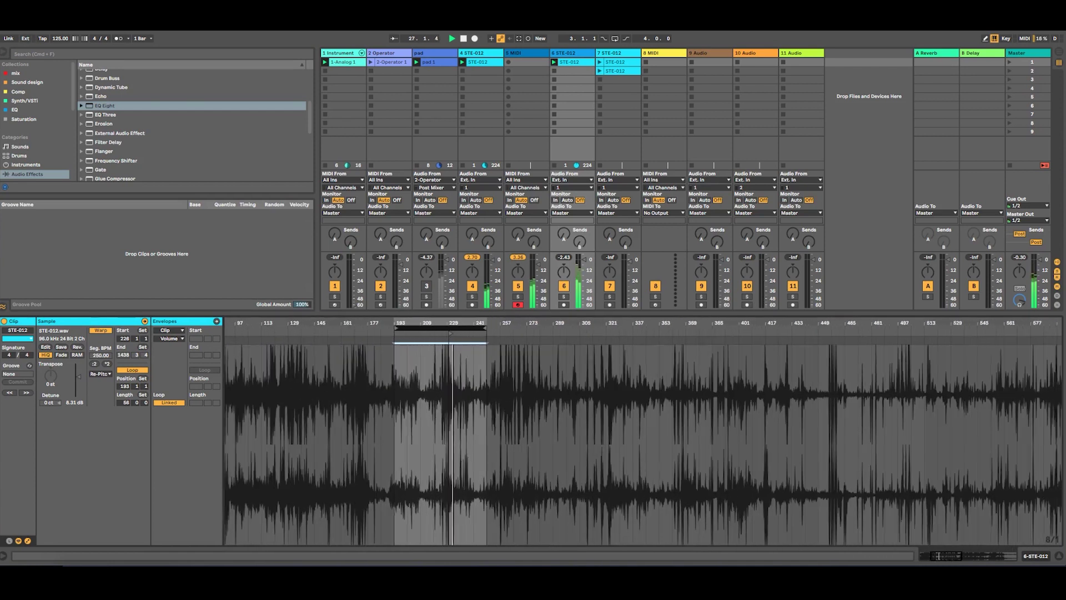
drag(450, 328, 576, 339)
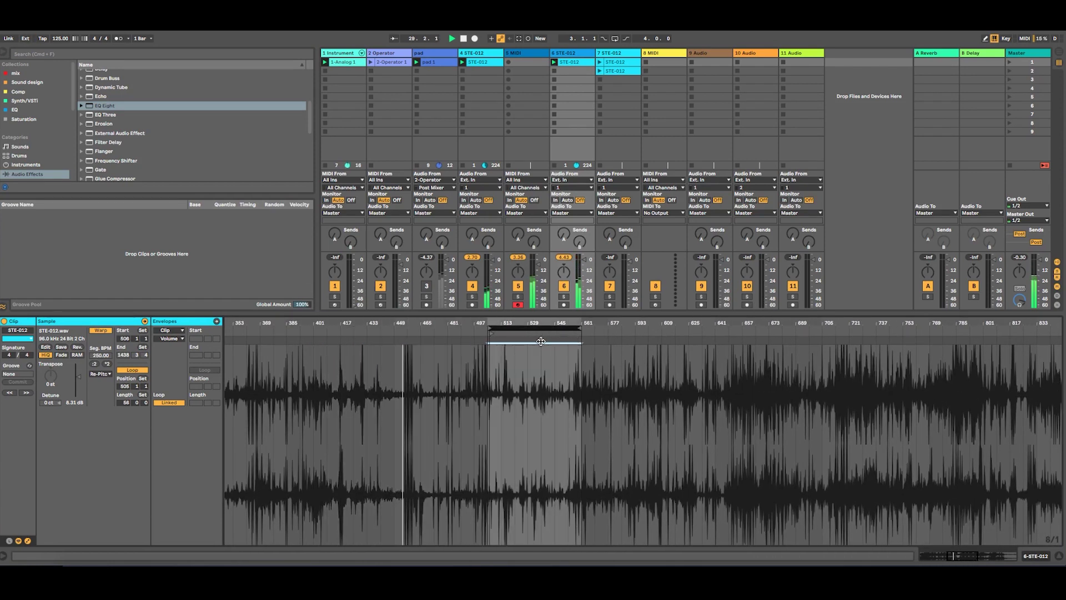
click(490, 333)
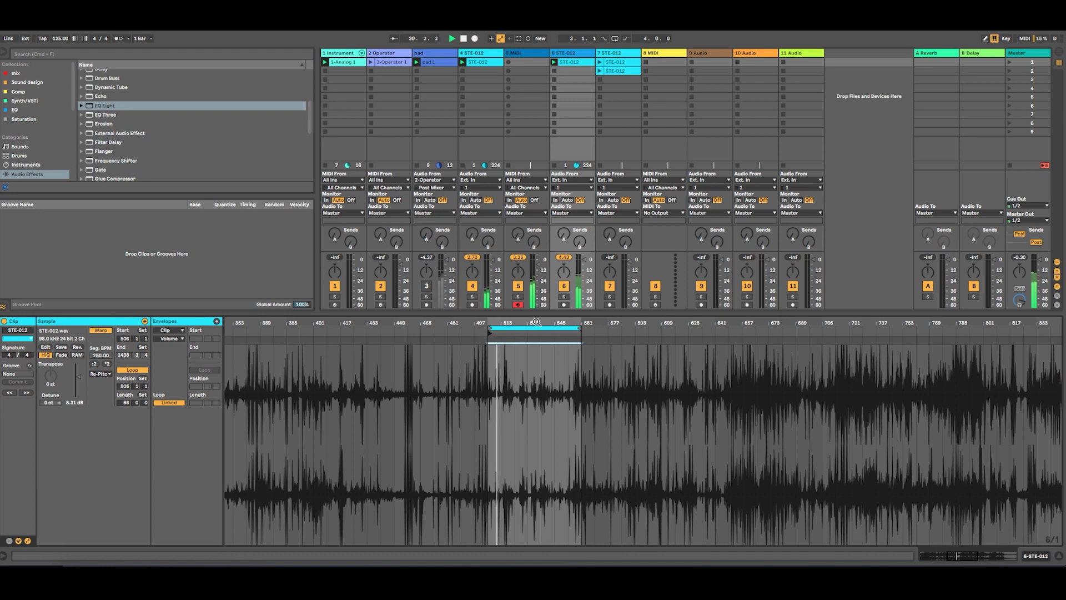
key(minus)
drag(440, 334, 620, 334)
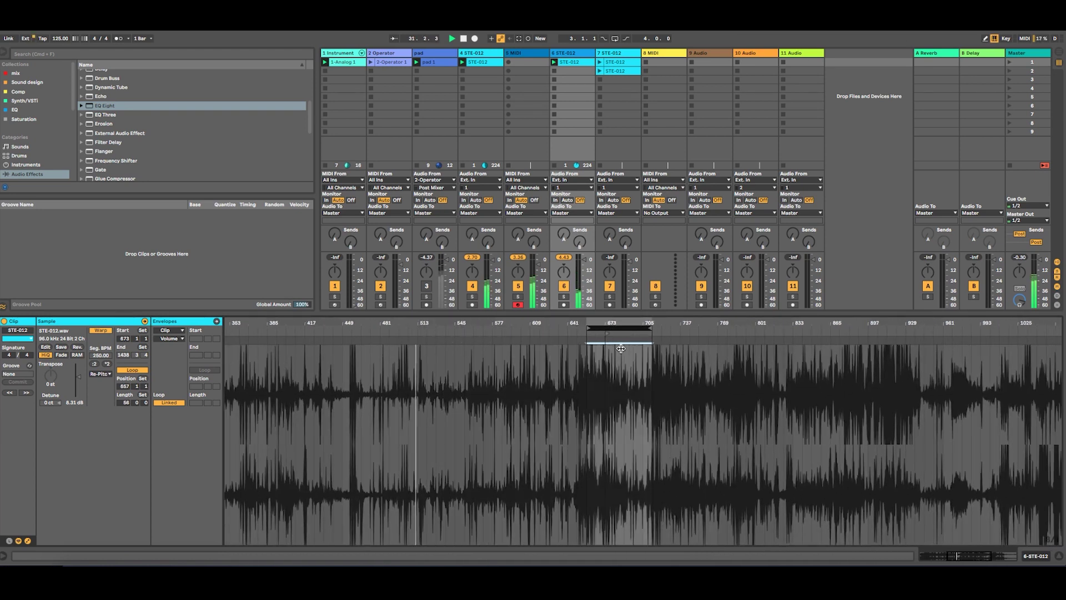
- Move the loop start to bar 659 and shorten the loop to 44 bars
key(plus)
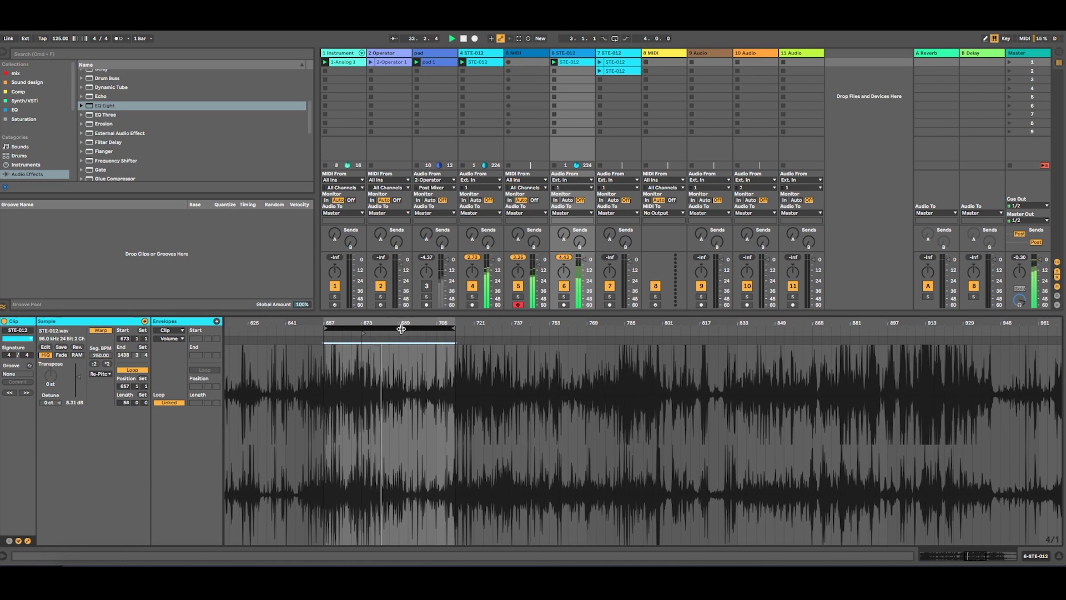
drag(401, 329, 401, 349)
mouse_move(309, 328)
mouse_down()
mouse_move(316, 338)
mouse_move(306, 330)
mouse_up()
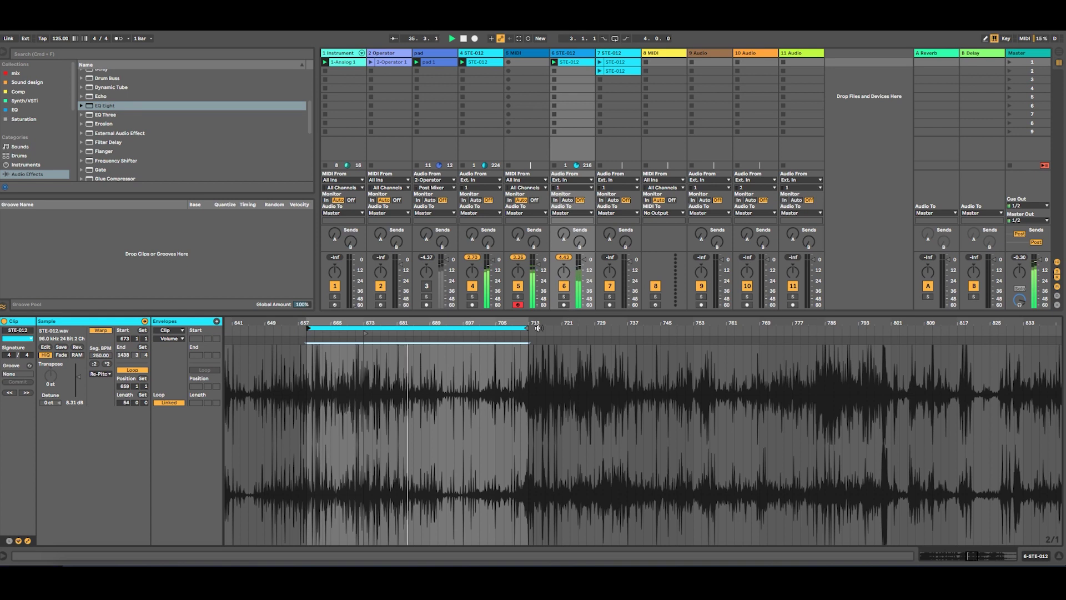
drag(527, 328, 487, 329)
- Add an Auto Pan to track 6 with 100 % amount and 0° phase, and slightly lower track 4's volume
click(552, 51)
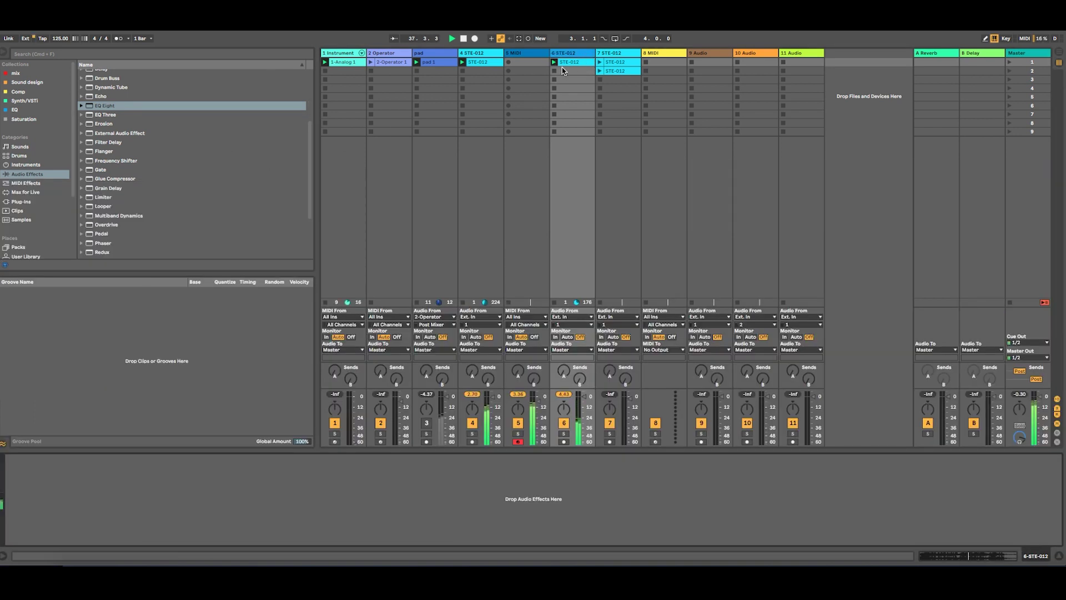
scroll(119, 112, up, 5)
drag(117, 102, 131, 105)
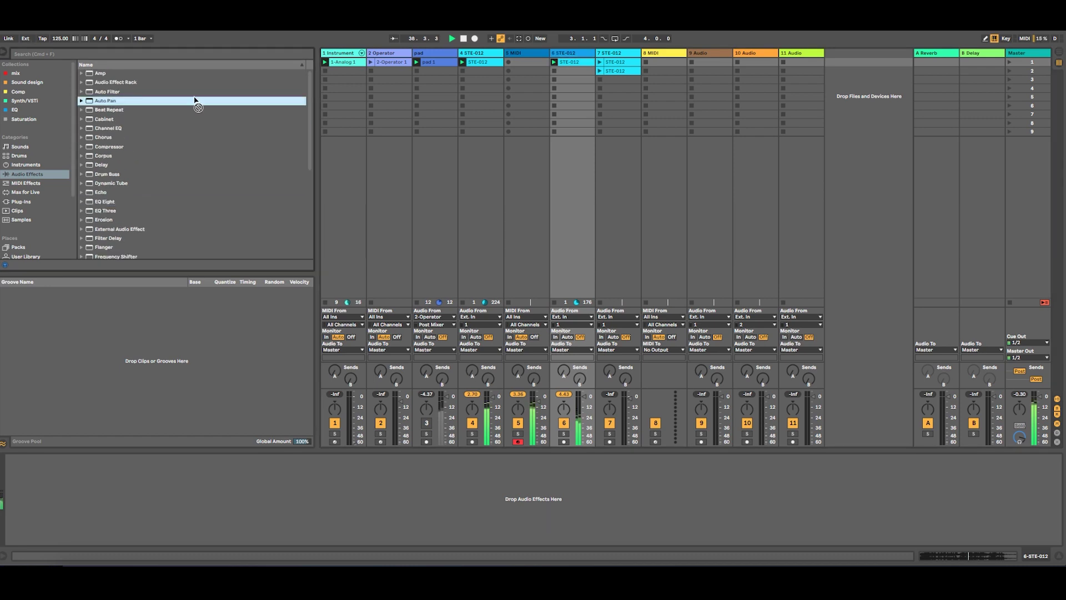
drag(578, 98, 578, 97)
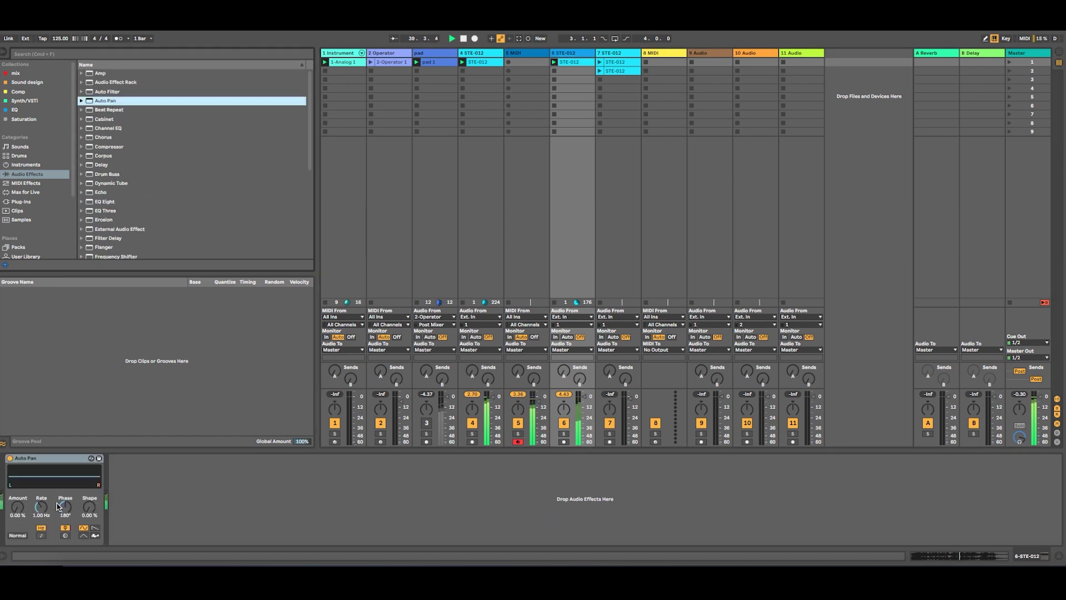
drag(56, 507, 57, 556)
drag(16, 508, 17, 444)
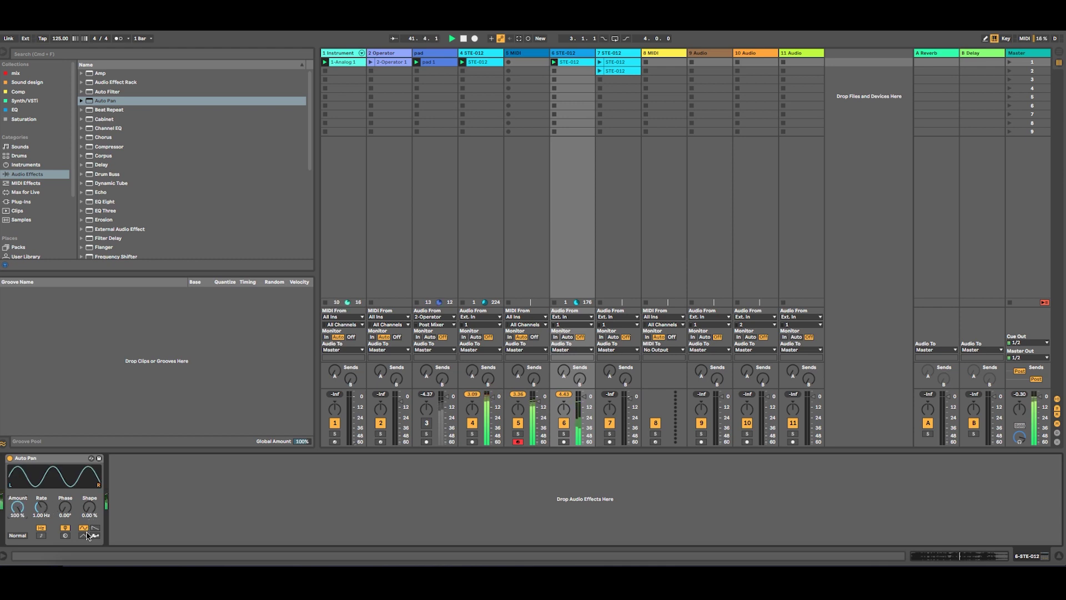
drag(493, 402, 493, 414)
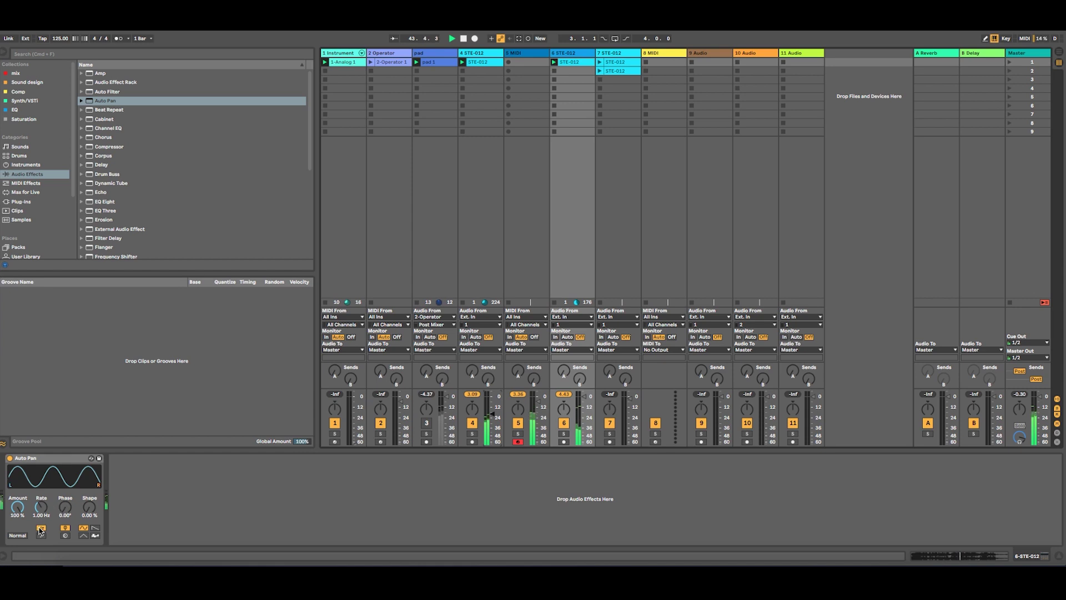
- Switch the Auto Pan to a sawtooth waveform with a tempo-synced rate of 1/8
click(95, 528)
click(42, 535)
mouse_move(41, 507)
mouse_down()
mouse_move(42, 522)
mouse_move(41, 495)
mouse_up()
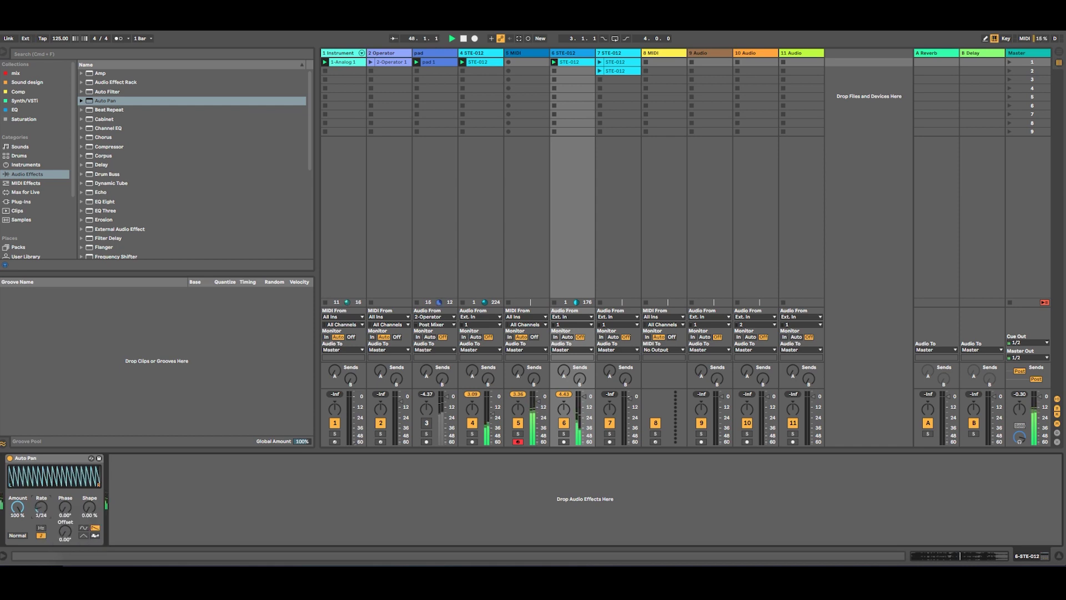
right_click(41, 510)
click(40, 507)
drag(40, 510, 92, 526)
- Duplicate the Auto Pan and set the copy's rate to 1/3
click(36, 479)
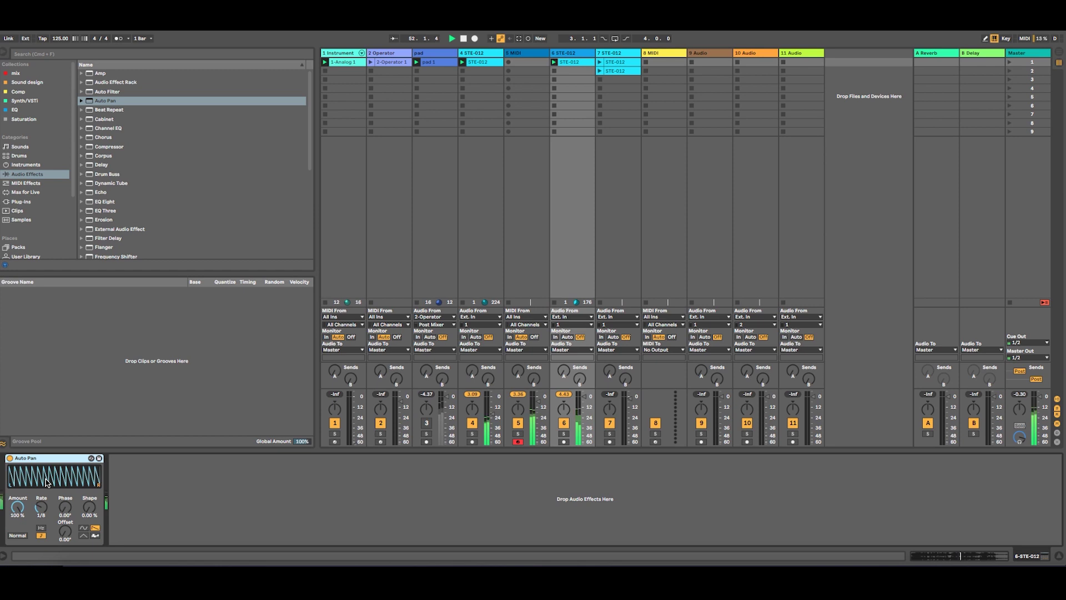
key(super+d)
drag(146, 506, 146, 495)
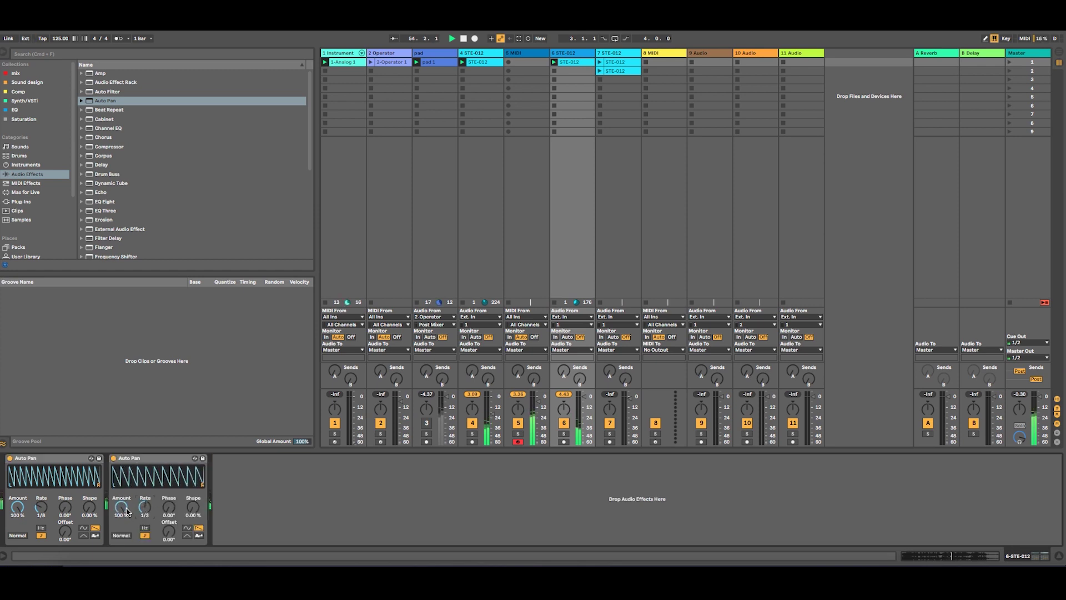
- Add a Utility after the two Auto Pans on track 6 and raise its gain by about 6 dB
scroll(114, 244, down, 6)
click(102, 236)
key(Return)
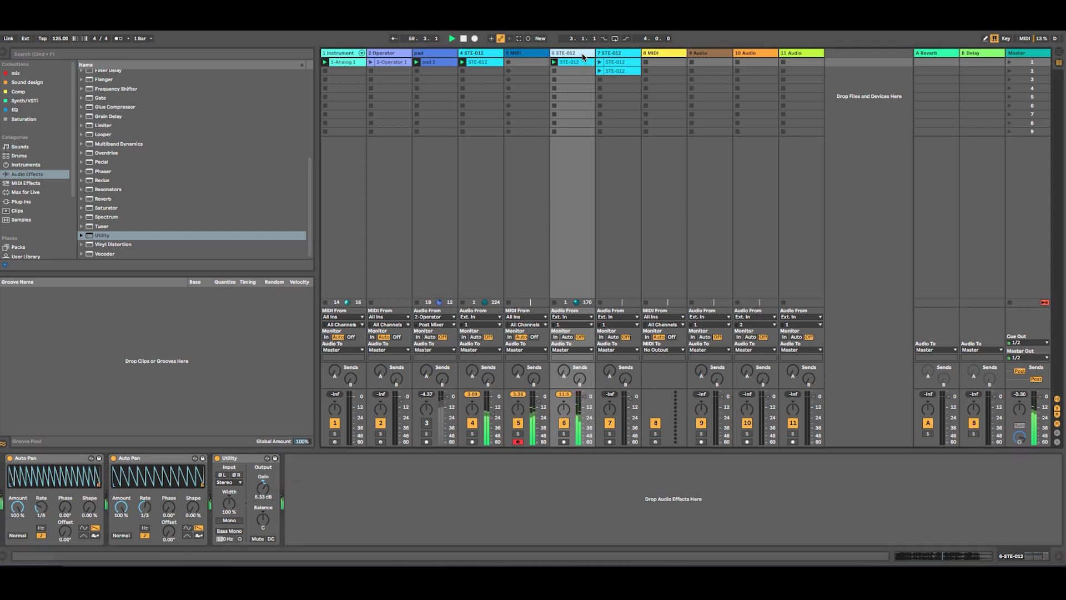
- Duplicate track 6 and set the copied clip's loop to start at bar 673 with a length of 32 bars
key(super+d)
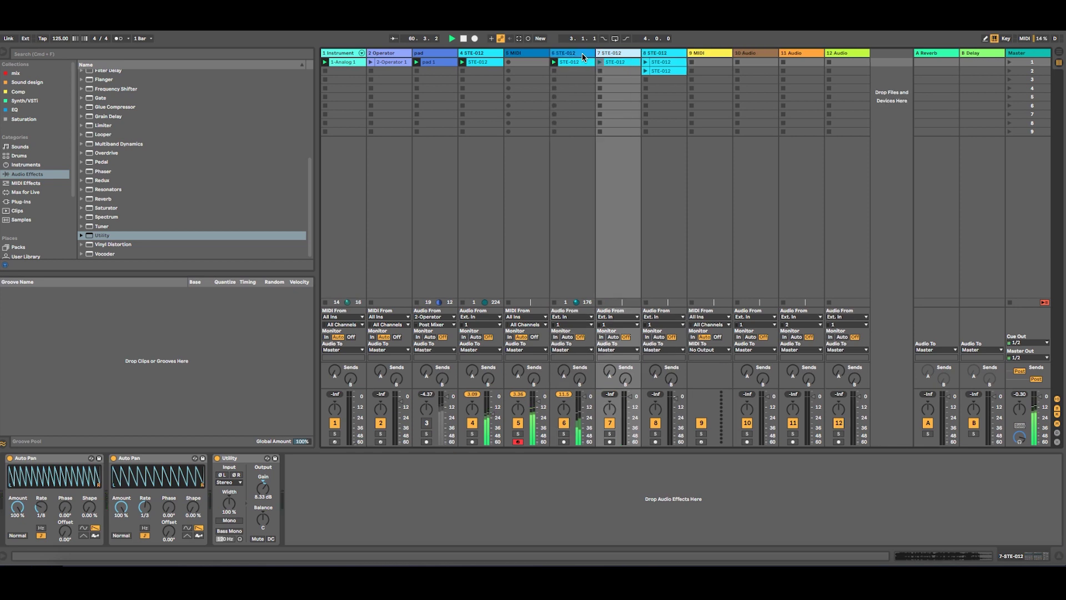
double_click(605, 62)
drag(336, 328, 364, 337)
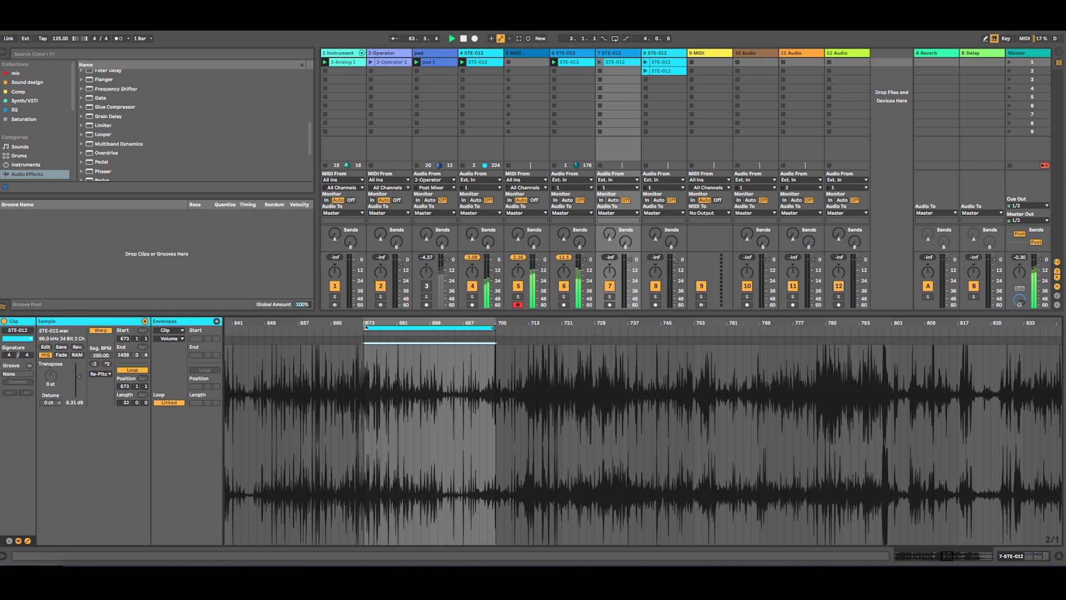
- Move the track 7 clip's loop to the transient at 681.2.1 and shorten it to three beats
key(z)
drag(791, 328, 448, 329)
mouse_move(320, 329)
mouse_down()
mouse_move(447, 328)
mouse_move(452, 400)
mouse_up()
mouse_move(447, 334)
mouse_down()
mouse_move(375, 339)
mouse_move(373, 326)
mouse_move(400, 323)
mouse_up()
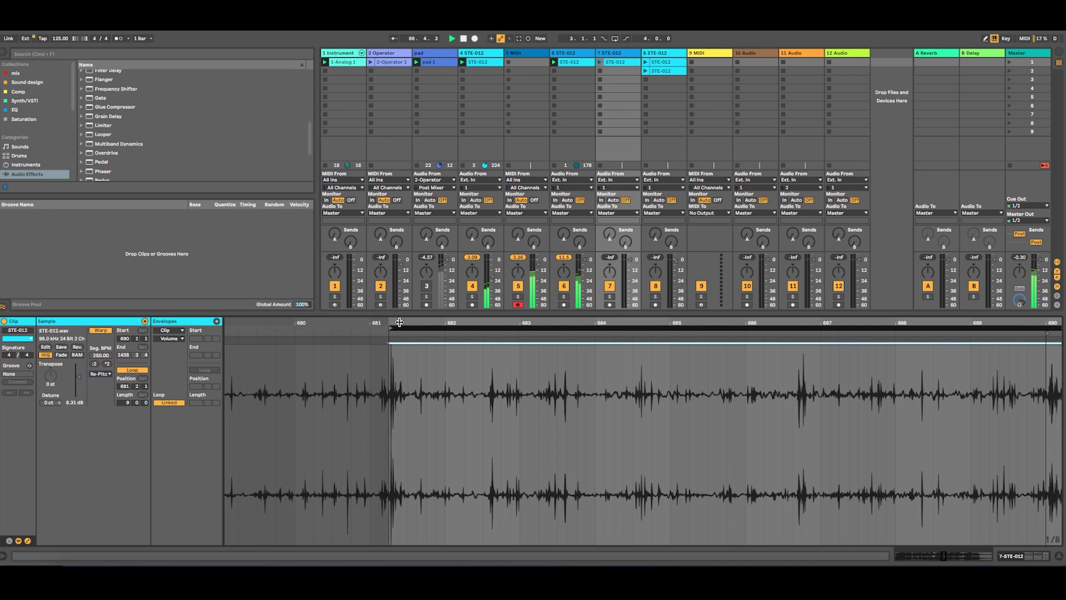
drag(1058, 326, 444, 326)
- Set 1.1.1 at the loop's opening transient and launch the track 7 clip with its loop extended to one bar
right_click(392, 336)
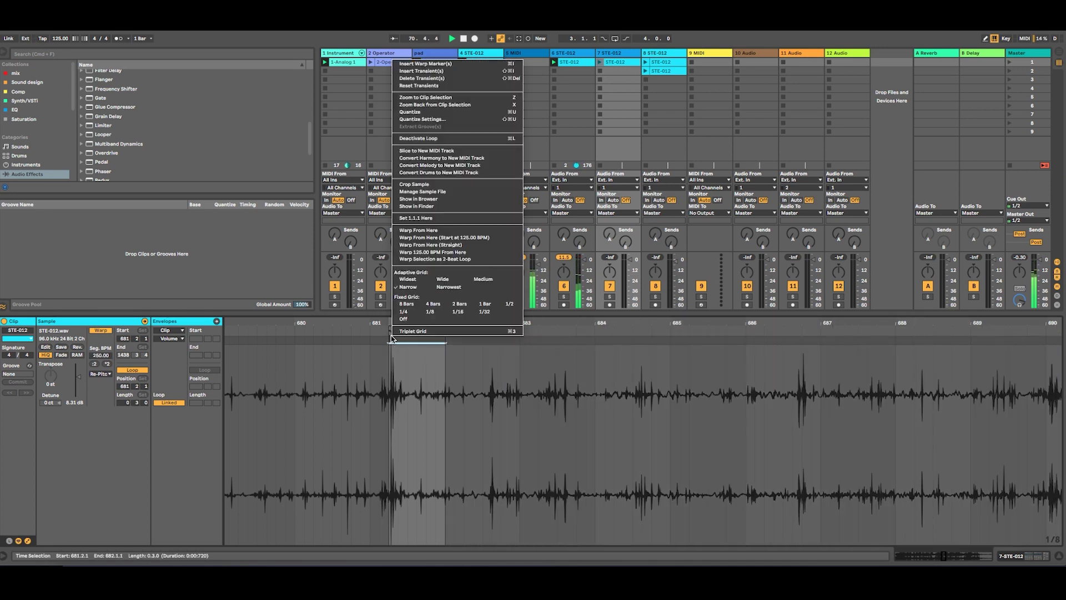
key(Escape)
right_click(392, 332)
click(408, 339)
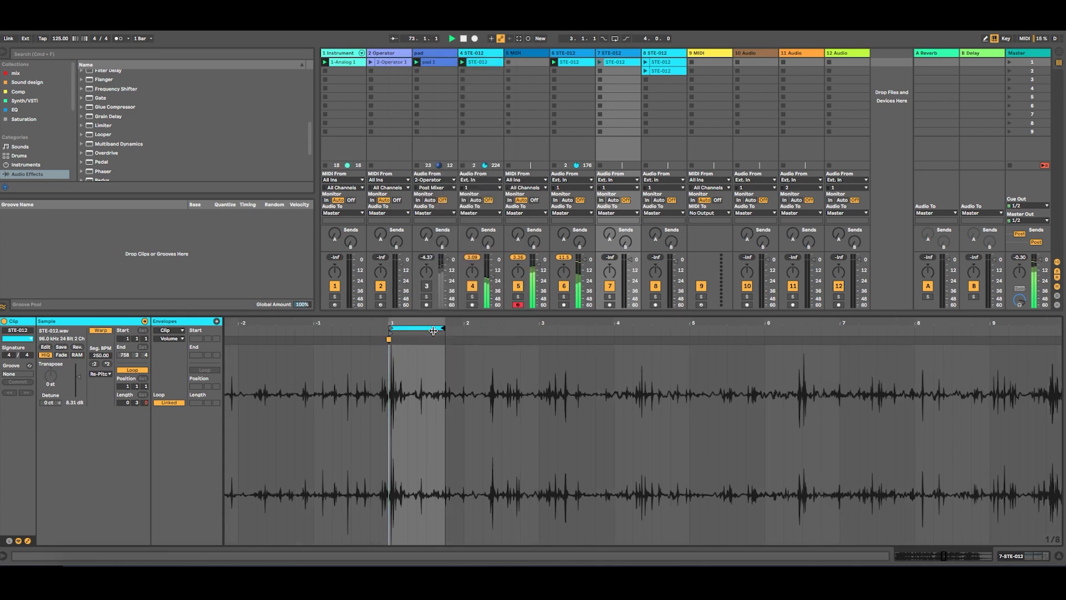
drag(442, 329, 459, 329)
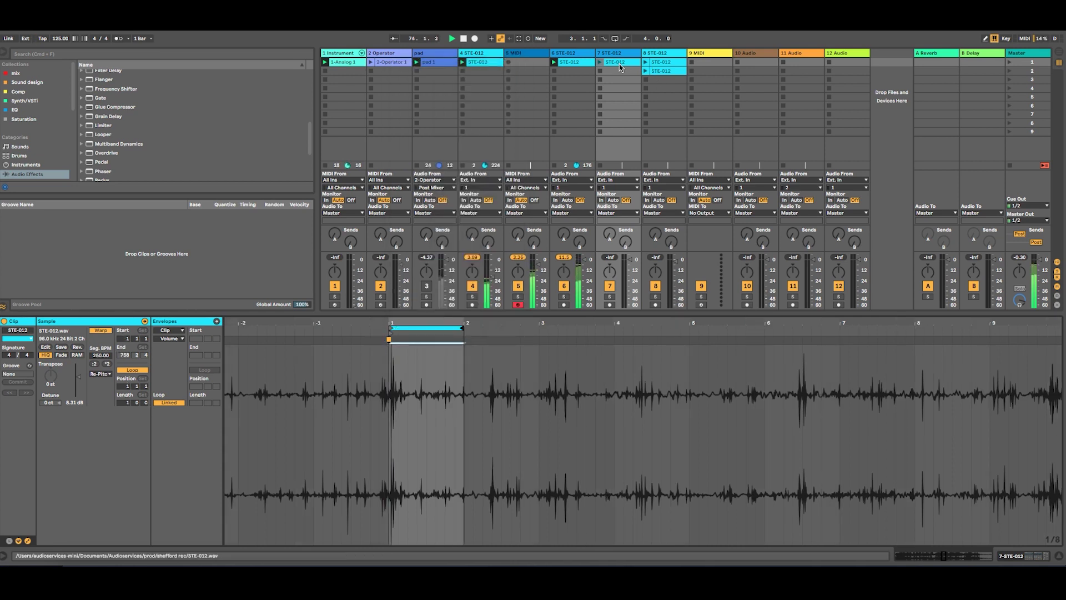
click(600, 62)
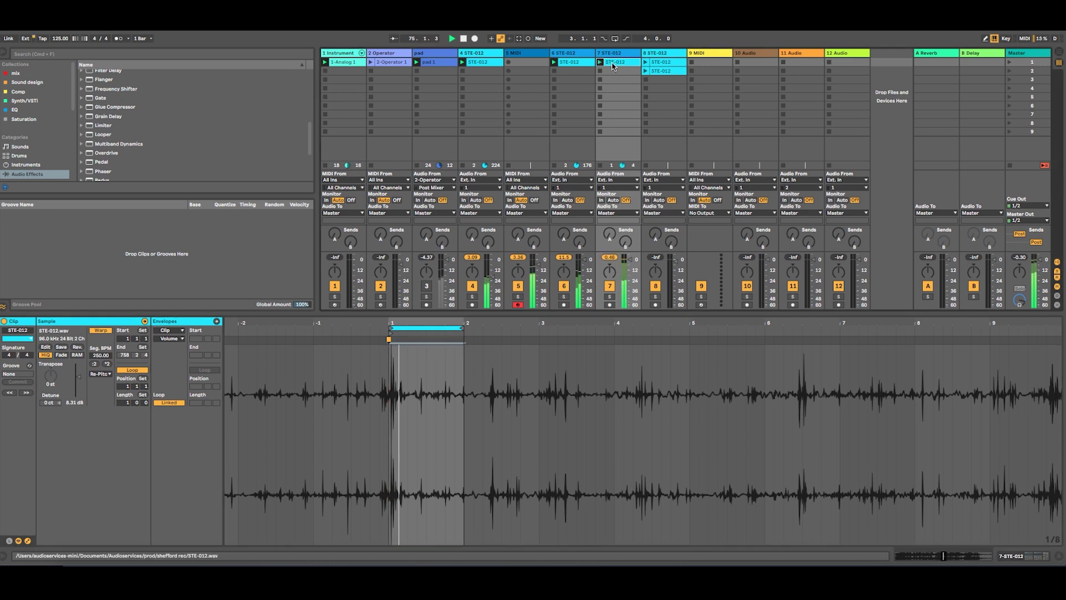
- Compare track 7 with both Auto Pans bypassed and re-enabled, after checking its effects against those on track 6
click(615, 54)
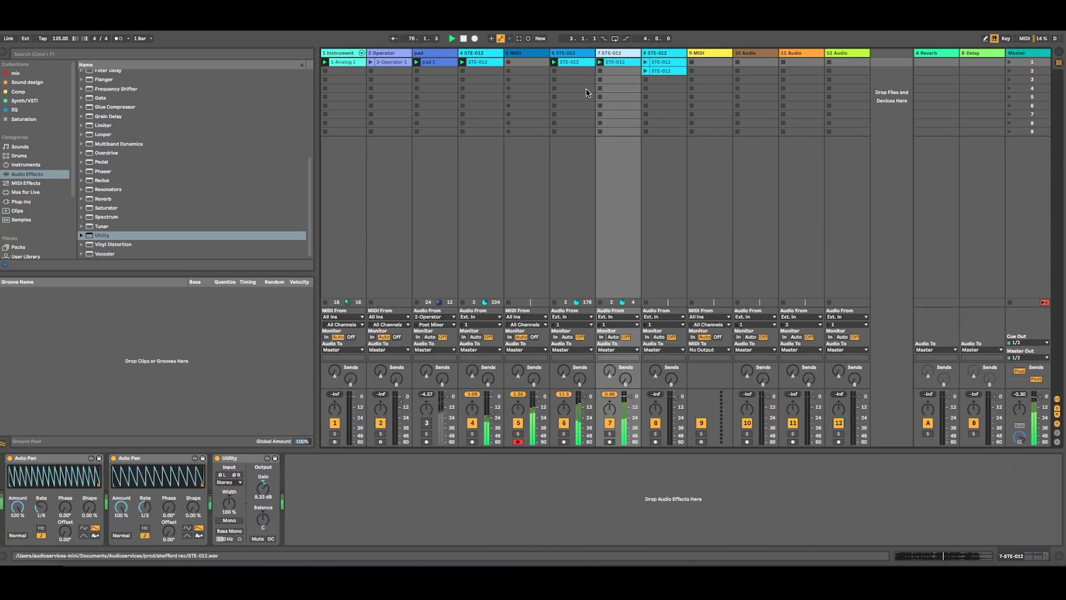
click(573, 54)
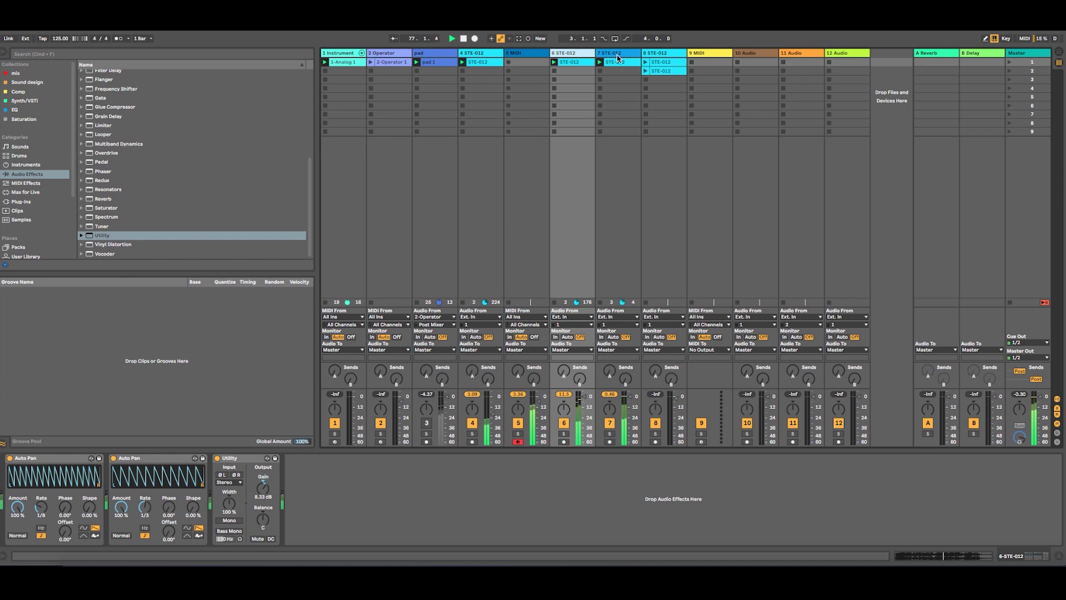
click(619, 53)
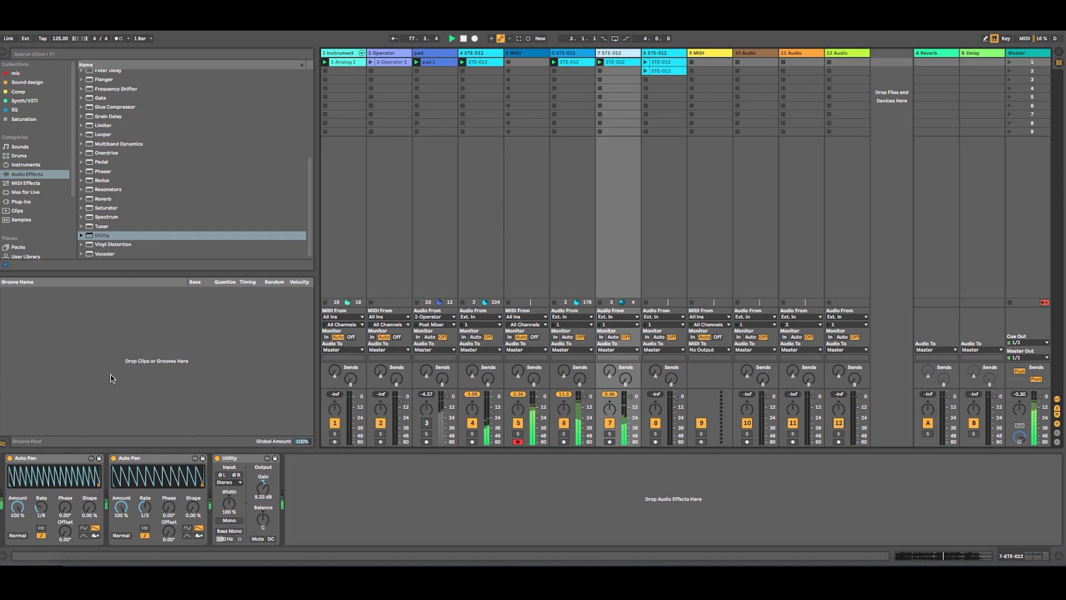
click(10, 458)
click(114, 458)
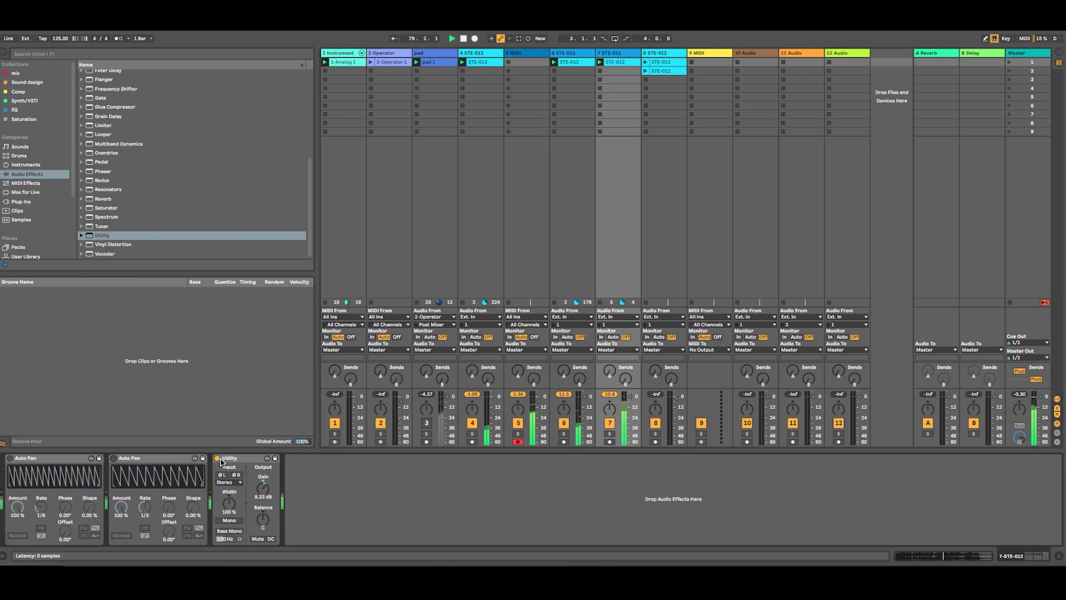
click(113, 459)
click(10, 459)
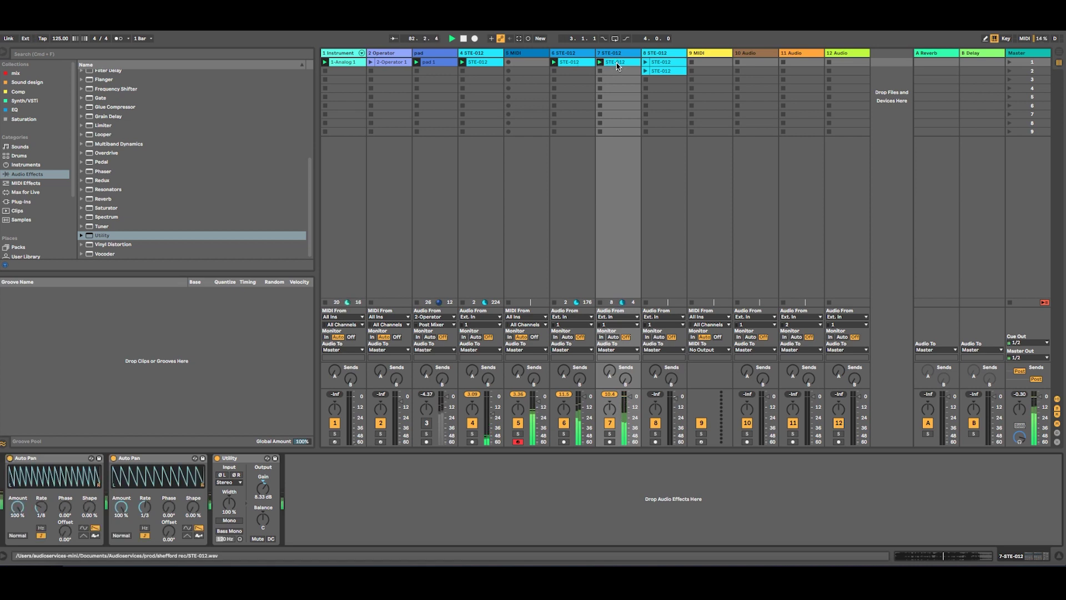
- Group tracks 6 and 7
key(Left)
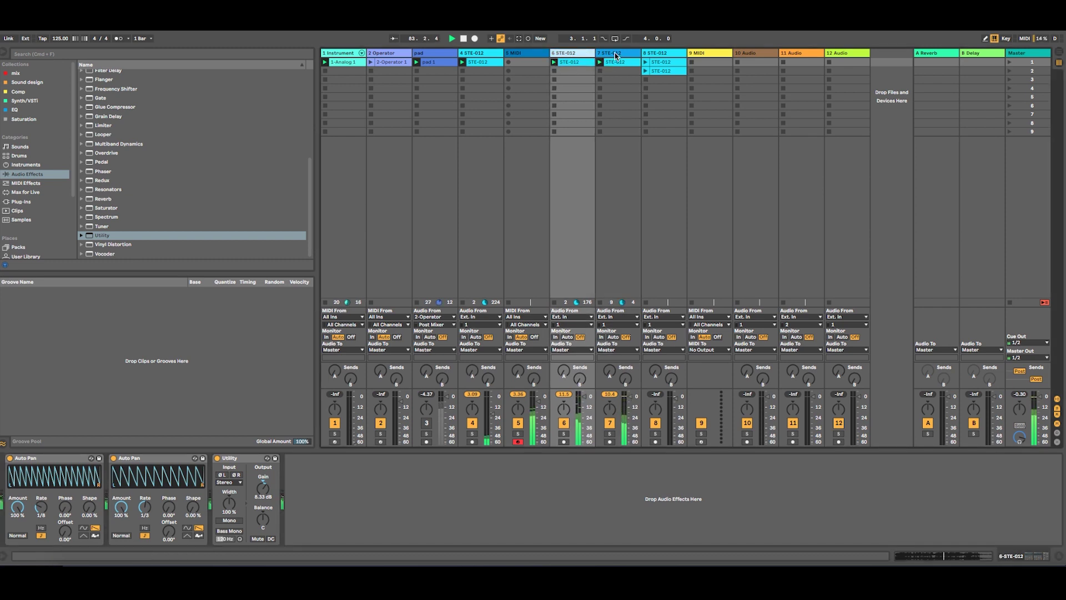
click(616, 55)
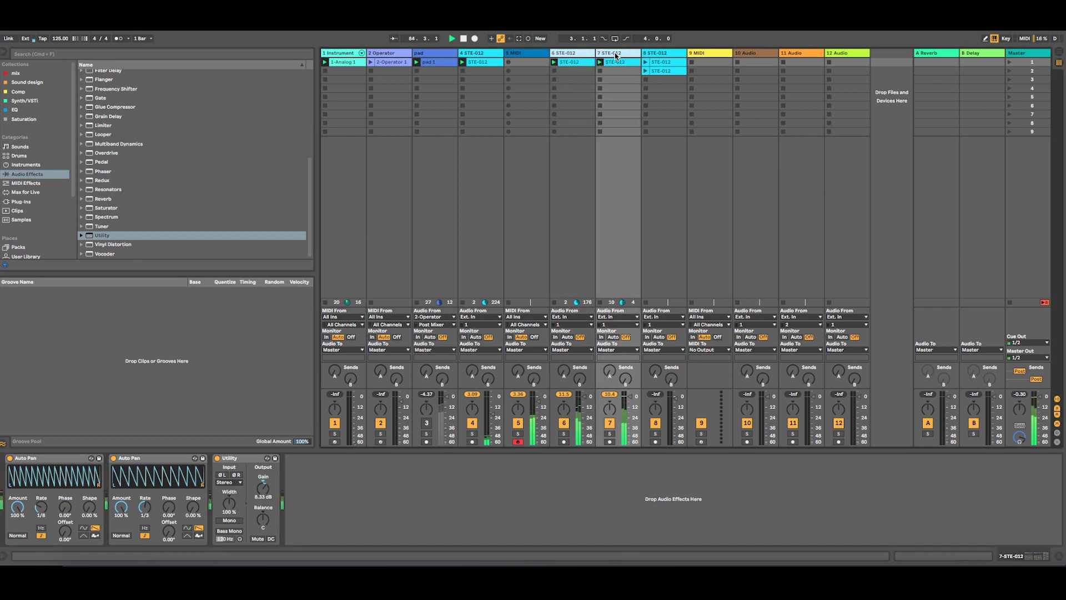
key(super+g)
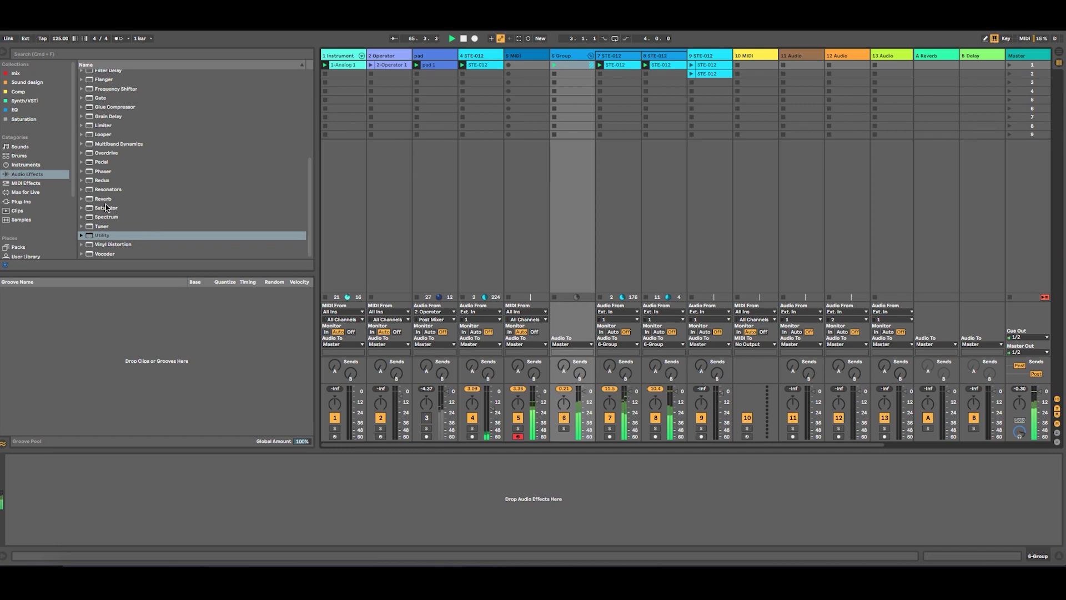
- Copy the first Bathroom Presence convolution reverb from track 4 onto the new group track
click(490, 79)
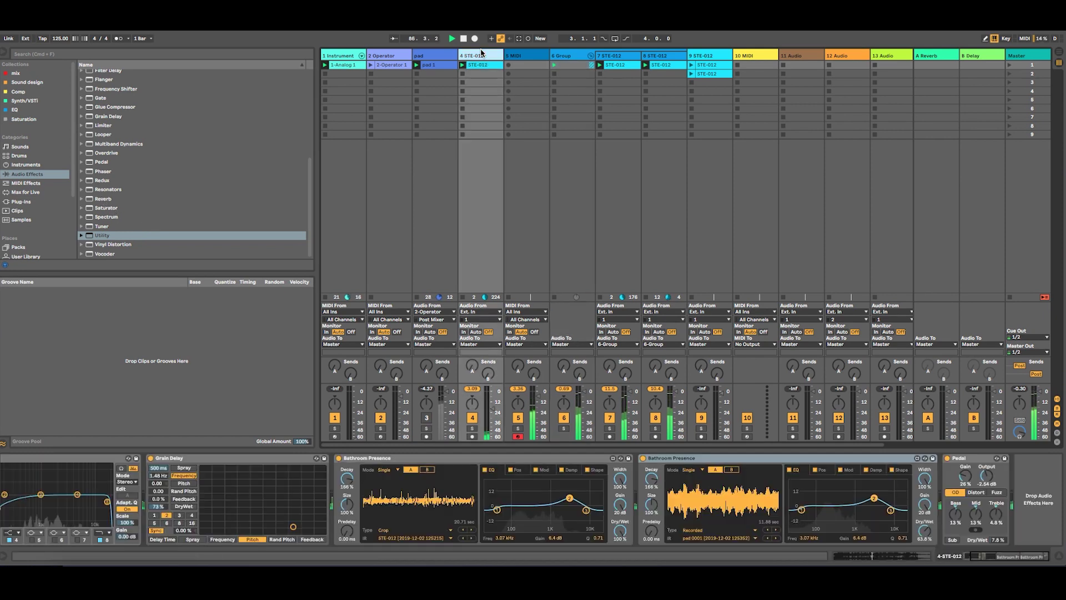
click(371, 459)
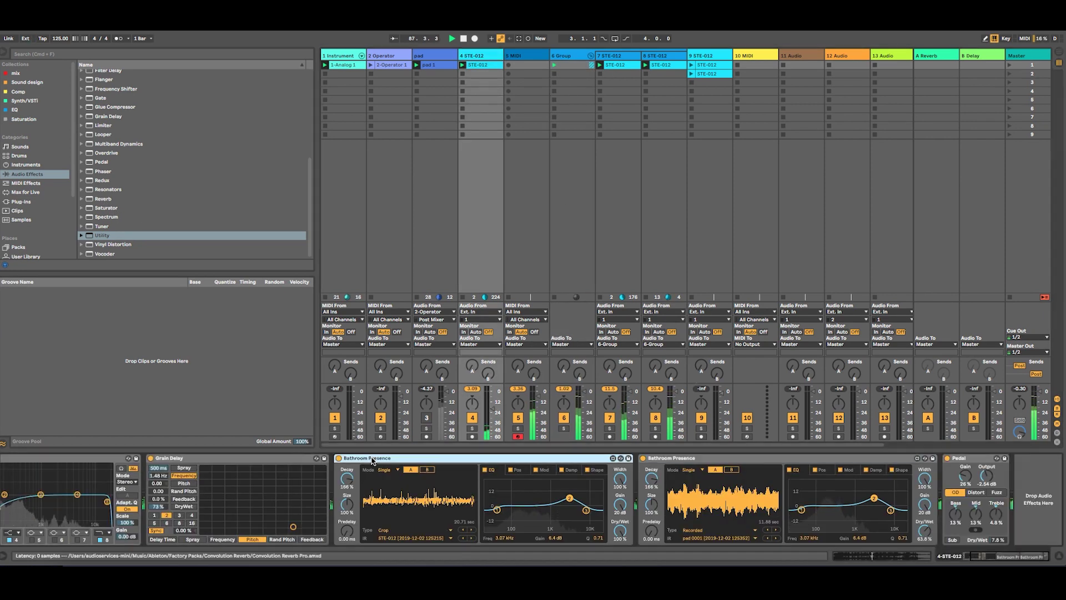
click(574, 84)
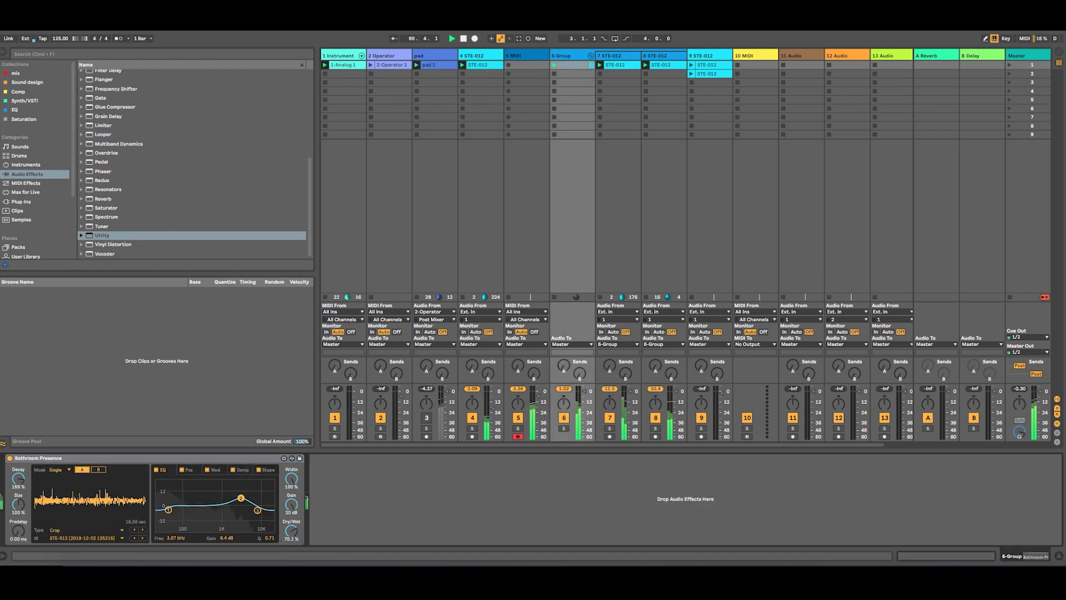
- Adjust the group reverb to 64% decay, 75.5% size, 19 dB gain, 74.6% dry/wet and a 12 dB low cut at 143 Hz
drag(238, 499, 188, 520)
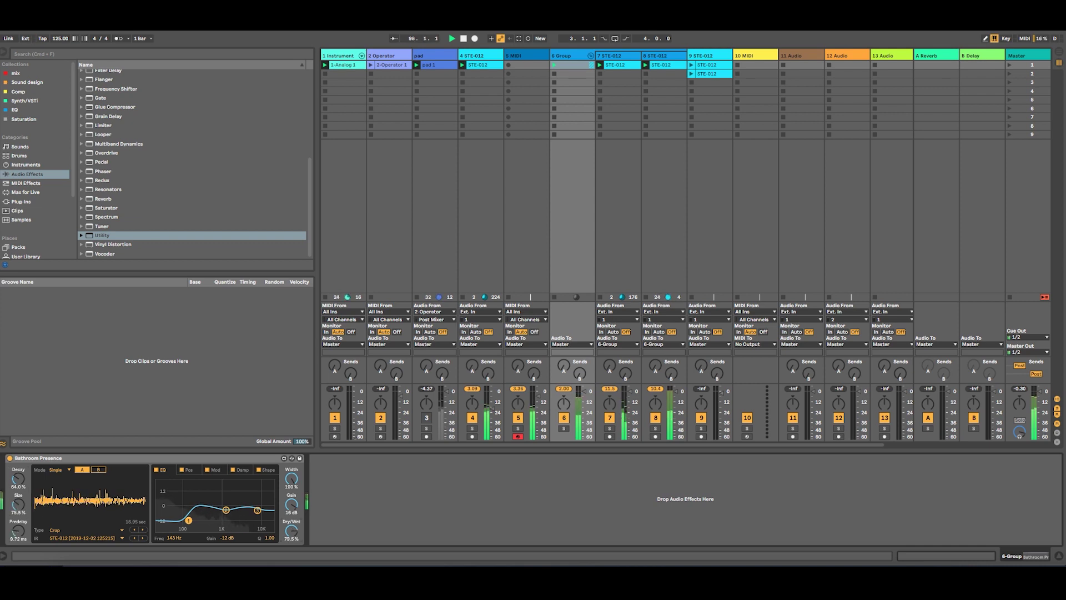
drag(290, 505, 290, 497)
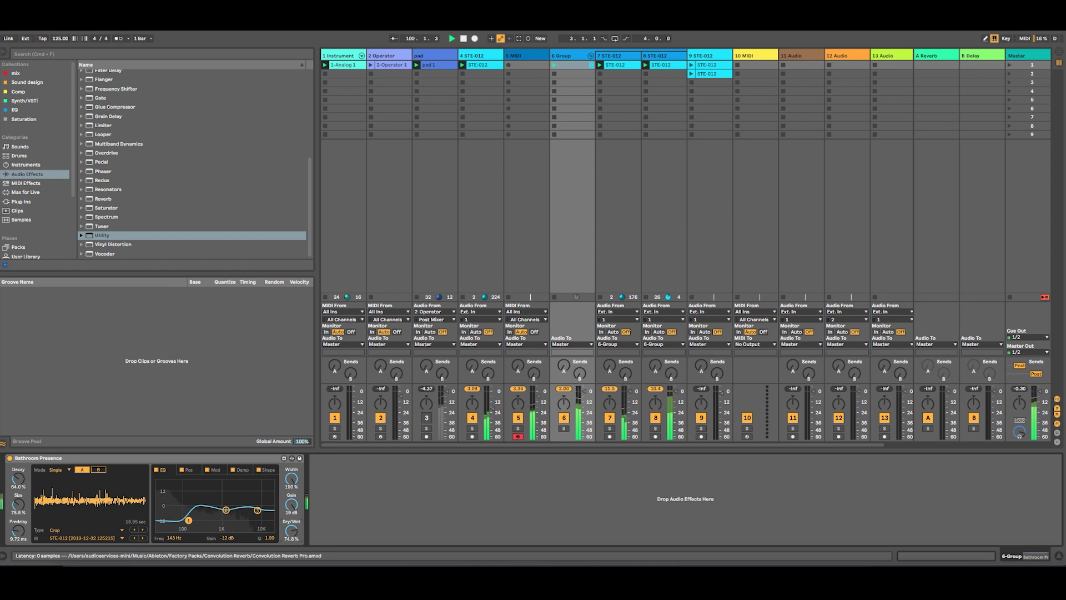
- Lower track 8's volume slightly and add a synced sine-wave Auto Pan with a rate of 3 after its Utility
click(631, 57)
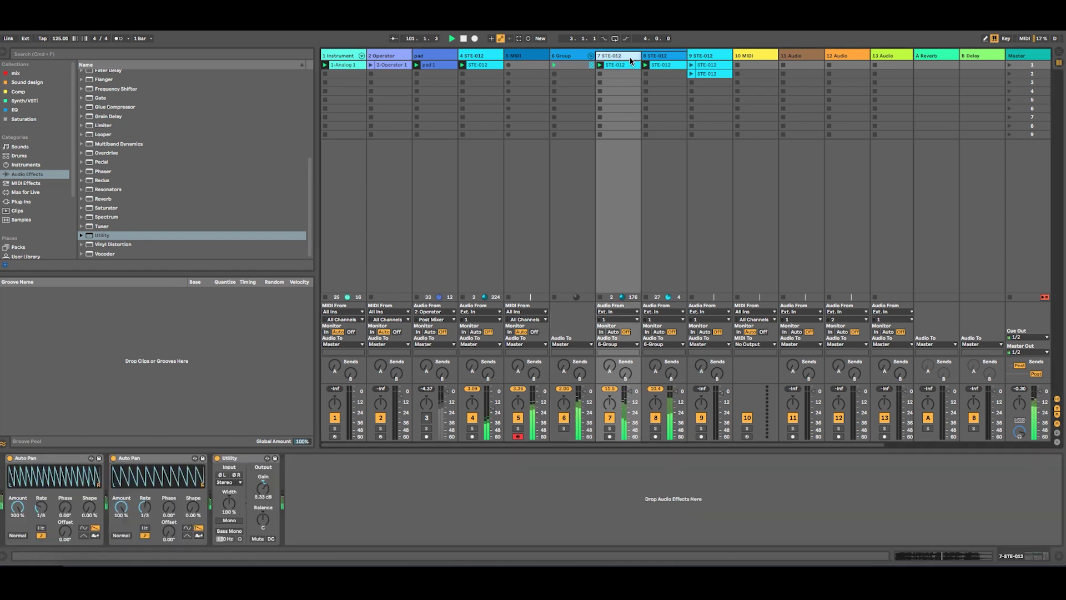
click(675, 57)
drag(680, 392, 676, 400)
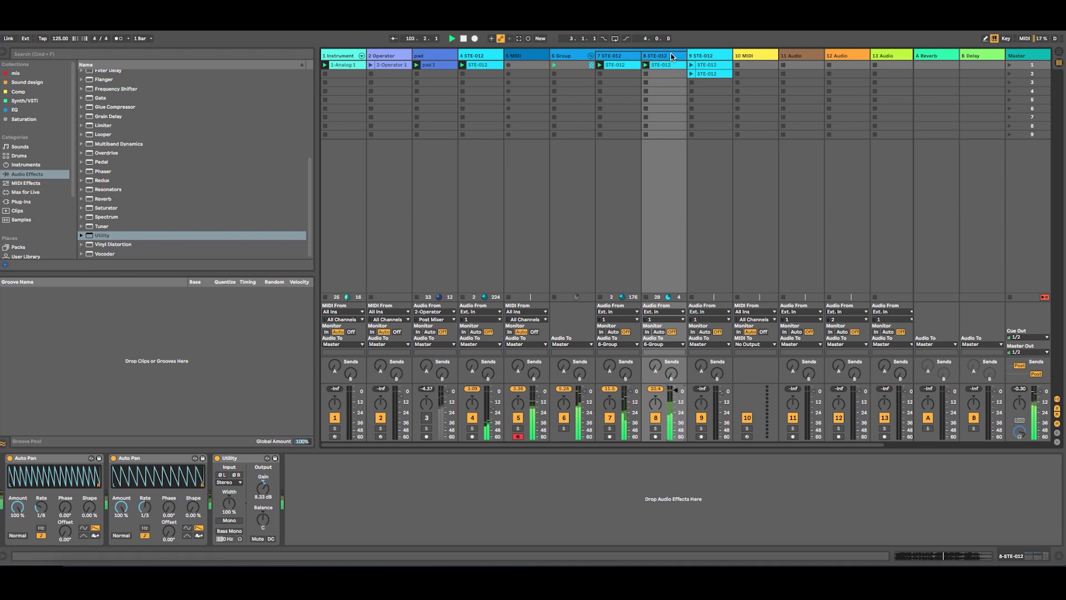
click(155, 458)
drag(155, 458, 322, 483)
click(364, 528)
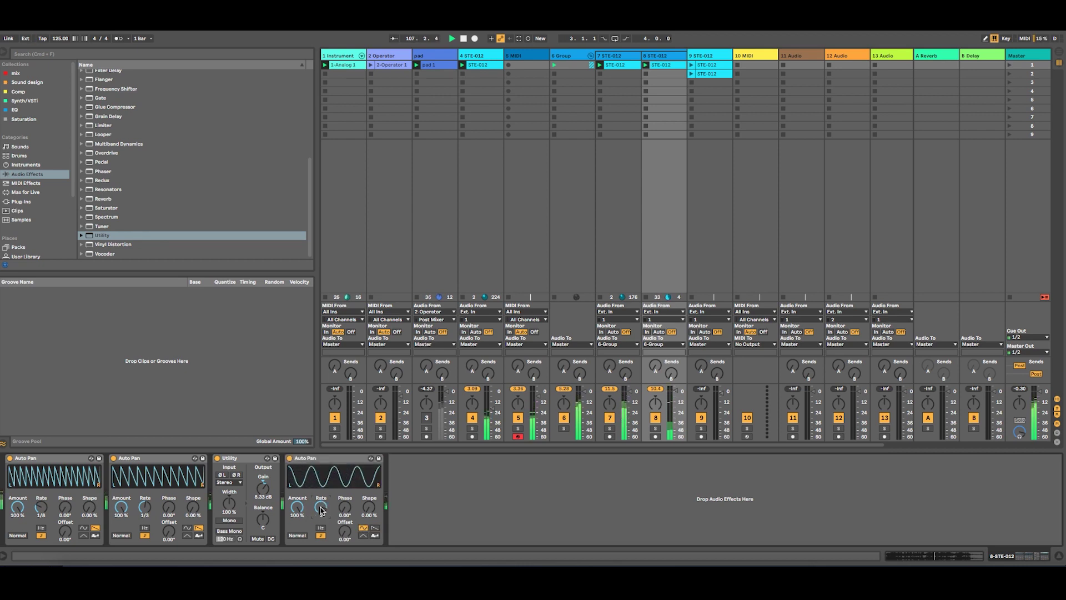
- Set the new Auto Pan's amount to 0% and save it as the device's default preset
click(325, 460)
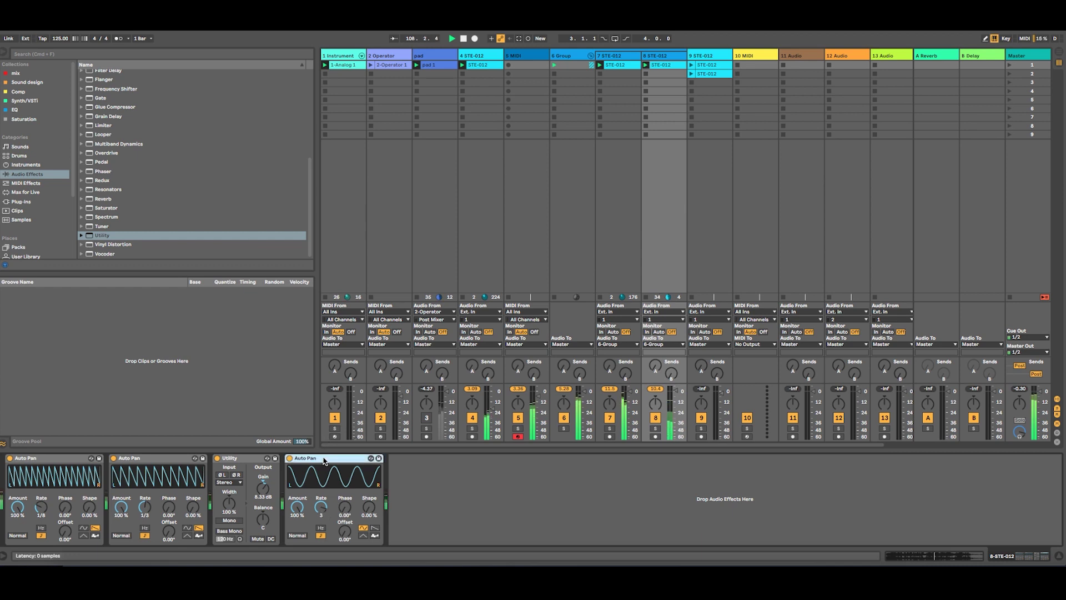
drag(298, 510, 298, 552)
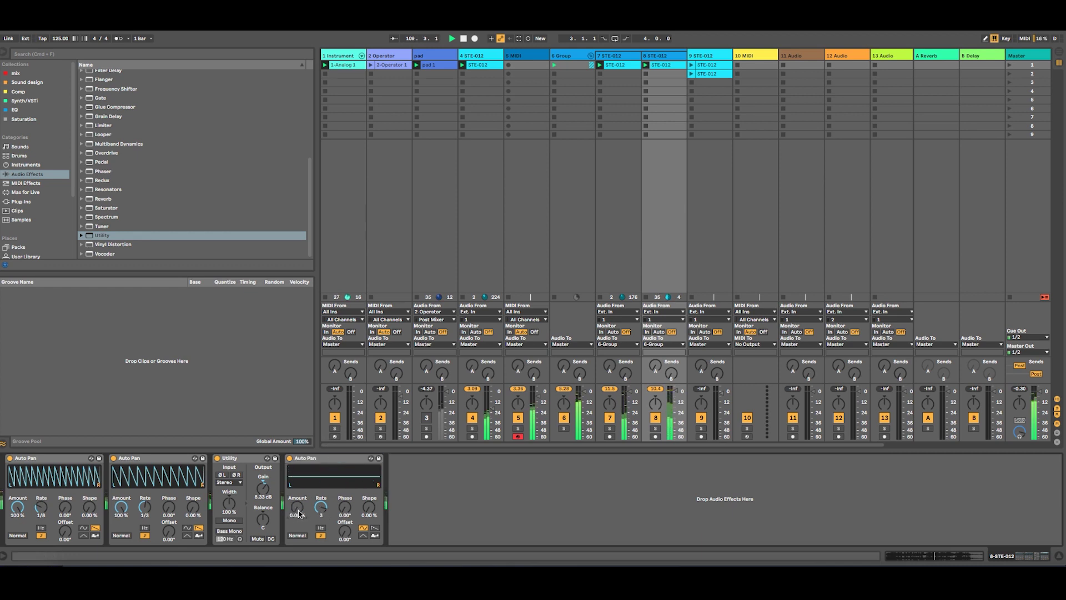
right_click(319, 459)
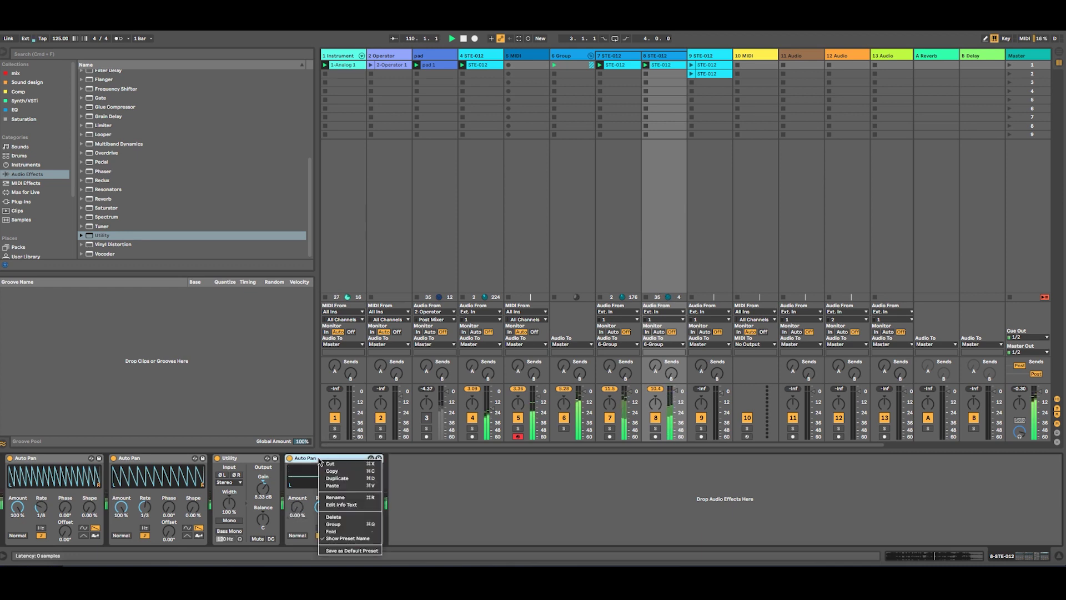
click(340, 550)
- Append another Auto Pan on track 8 with rate 1.5 and amount 43.7%, and set the preceding one's amount to 49.2%
scroll(159, 164, up, 10)
mouse_move(105, 100)
mouse_down()
mouse_move(412, 492)
mouse_move(405, 501)
mouse_move(406, 487)
mouse_move(430, 517)
mouse_move(425, 502)
mouse_move(397, 503)
mouse_up()
drag(297, 507, 298, 499)
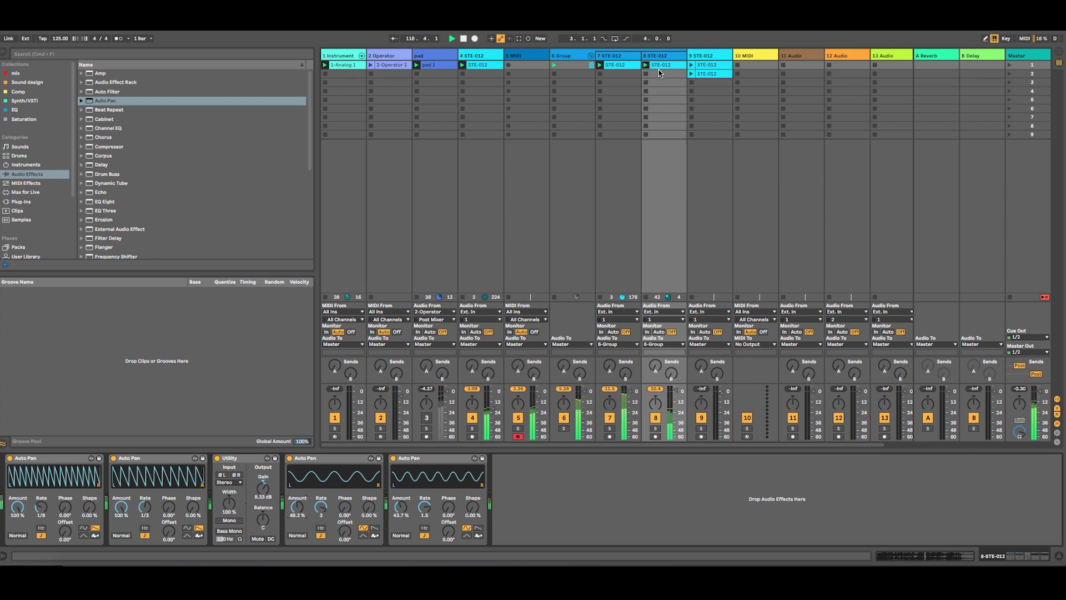
- Insert an audio track after track 8 and copy track 8's clip into its first slot
key(super+t)
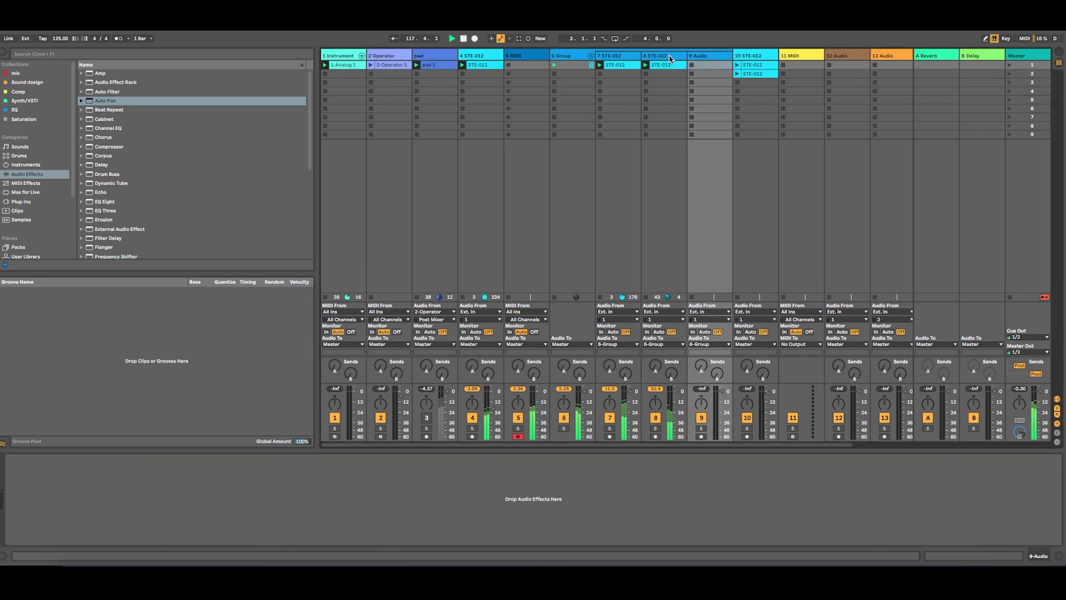
drag(661, 68, 708, 65)
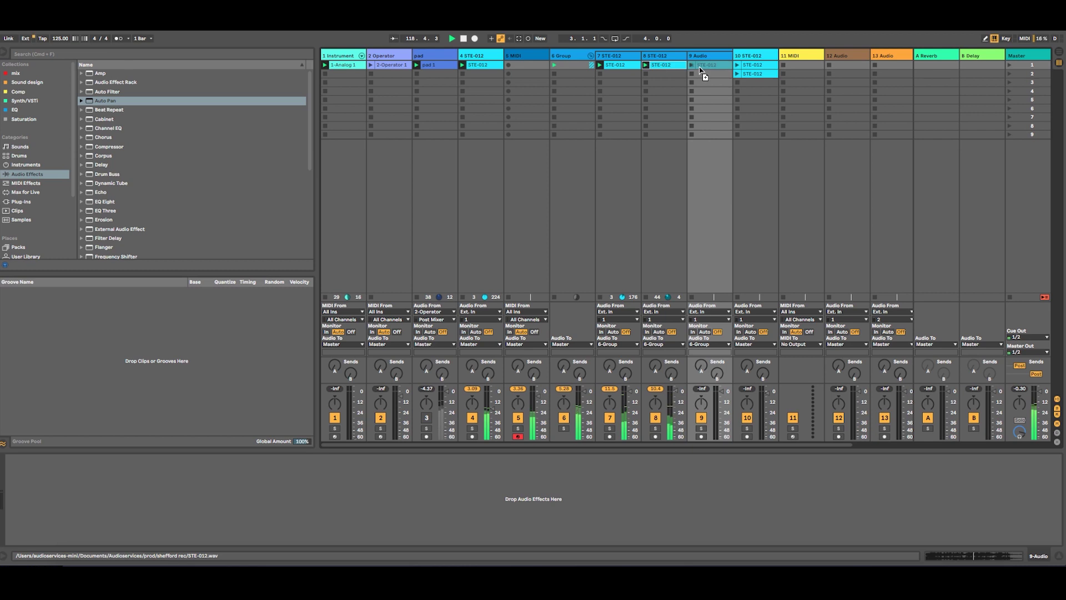
- Launch the track 9 clip with its loop starting at the 24.3.1 transient and a length of 2.2.0
drag(438, 323, 327, 250)
click(325, 328)
mouse_move(325, 328)
mouse_down()
mouse_move(714, 328)
mouse_move(722, 404)
mouse_up()
drag(645, 333, 574, 333)
click(691, 65)
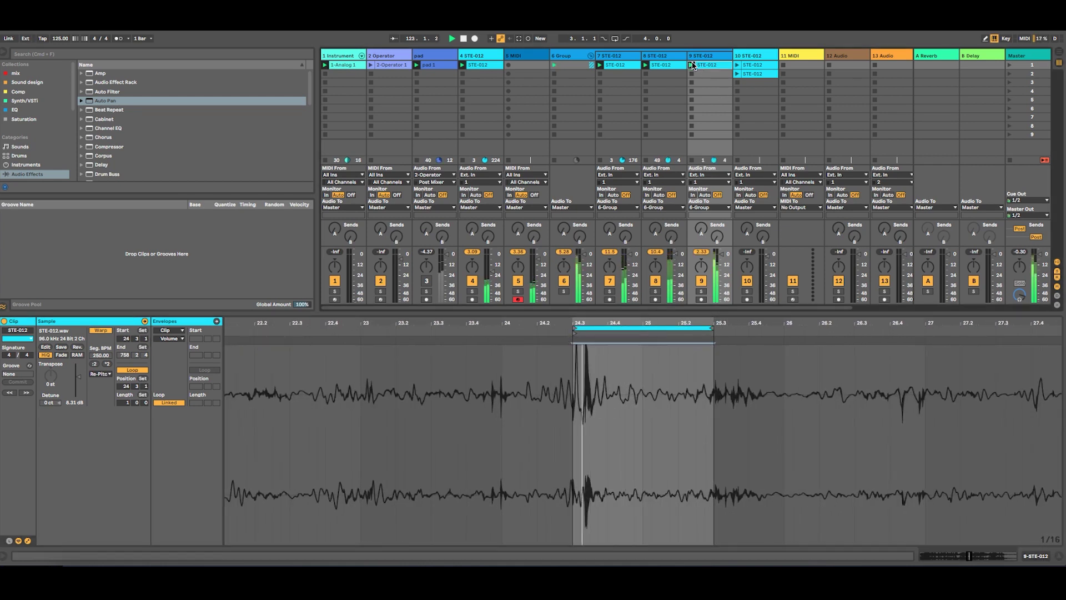
mouse_move(662, 323)
mouse_down()
mouse_move(592, 322)
mouse_move(546, 297)
mouse_move(681, 328)
mouse_up()
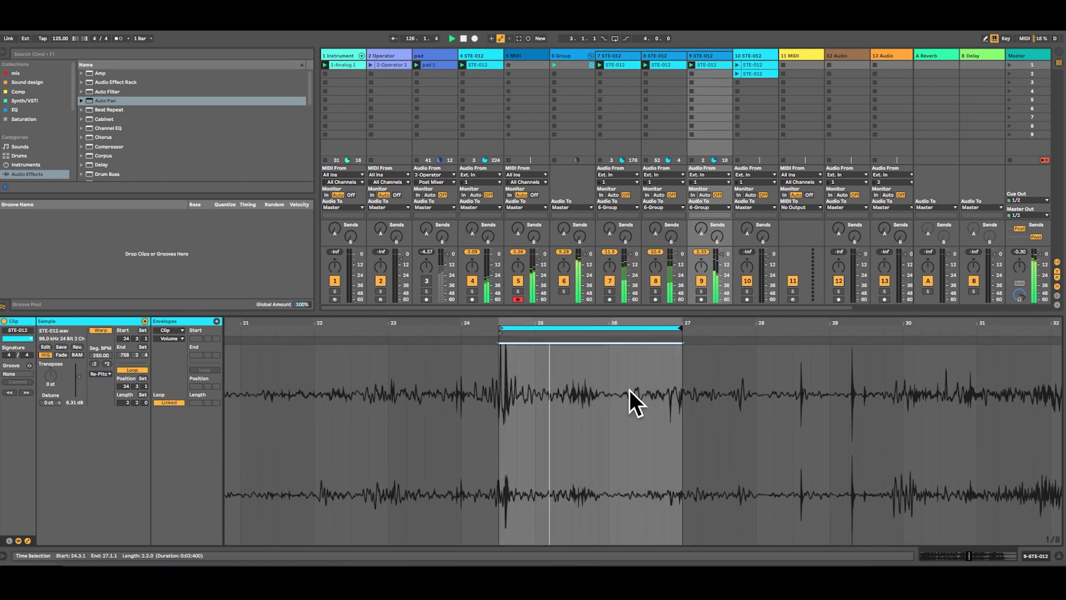
- Add an EQ Eight to track 9 and turn its first band into a low cut at about 55 Hz
click(716, 56)
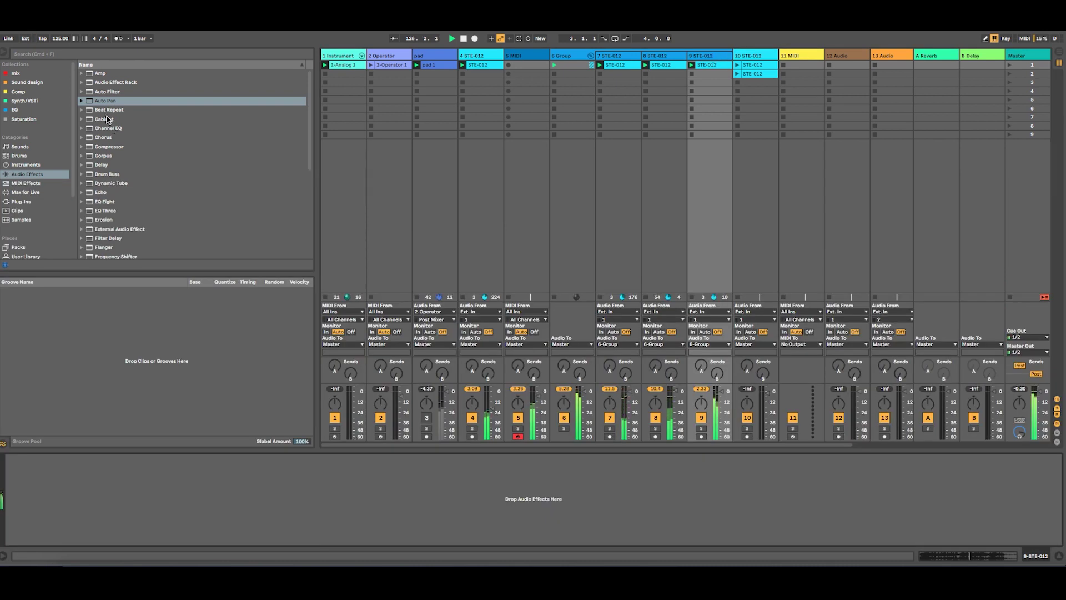
drag(102, 202, 724, 192)
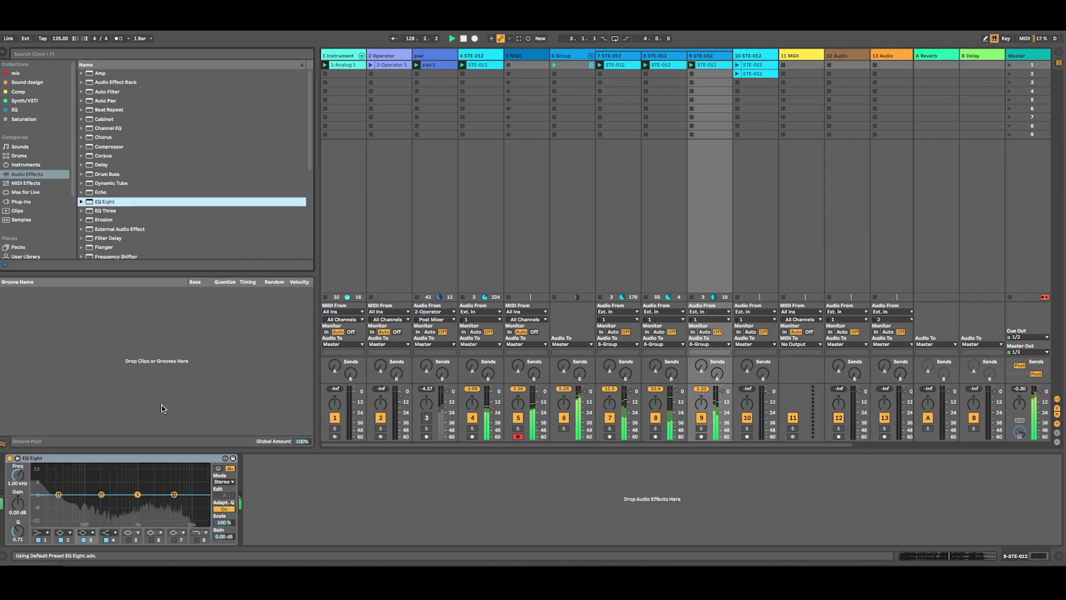
click(47, 533)
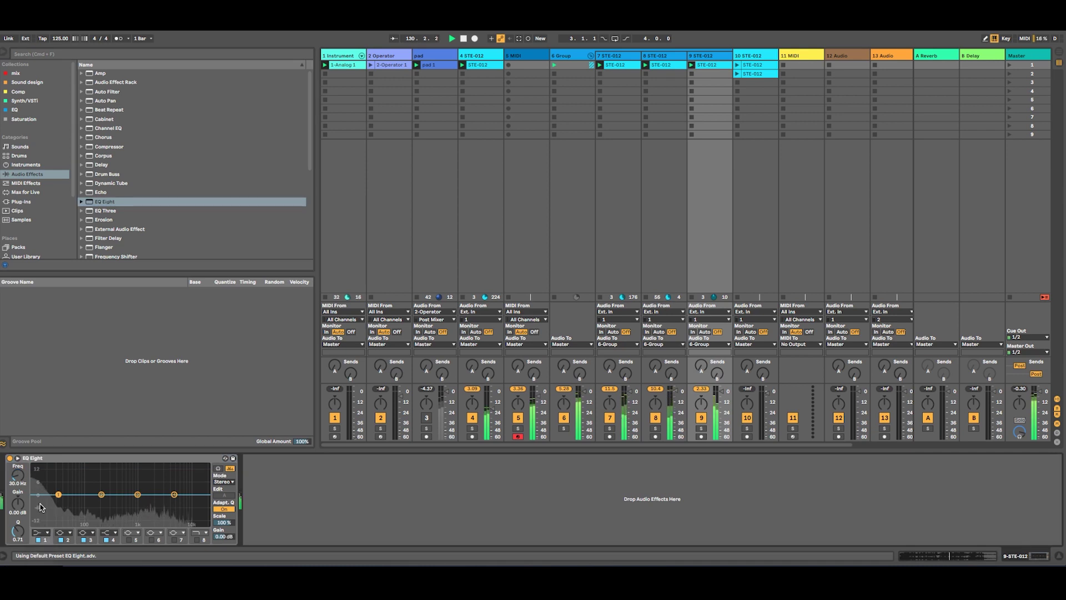
click(41, 541)
mouse_move(58, 500)
mouse_down()
mouse_move(100, 505)
mouse_move(72, 505)
mouse_up()
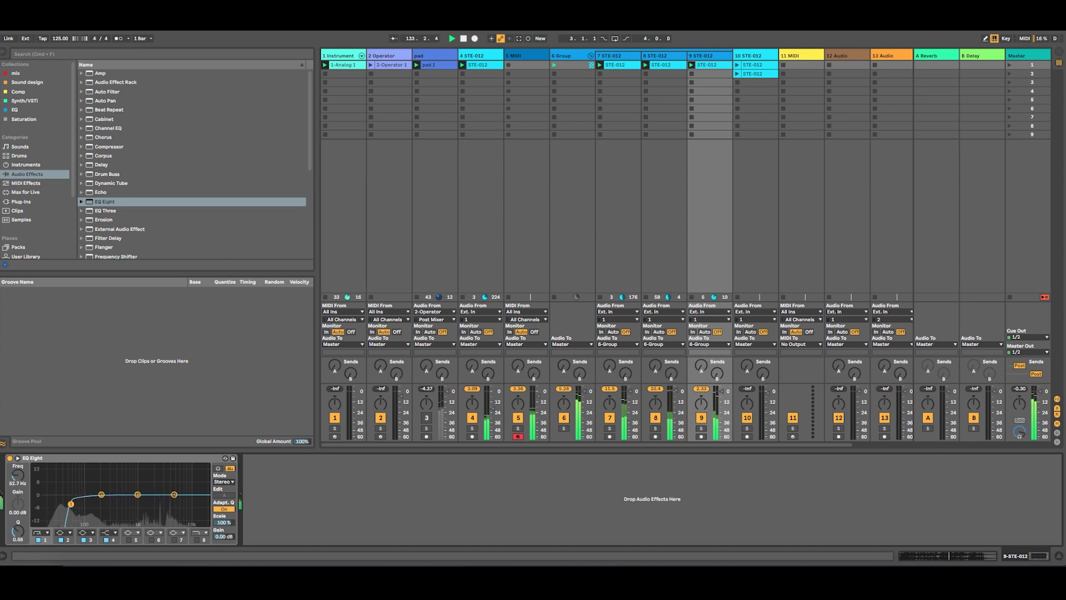
- Duplicate track 9 with its clip and EQ Eight
click(715, 57)
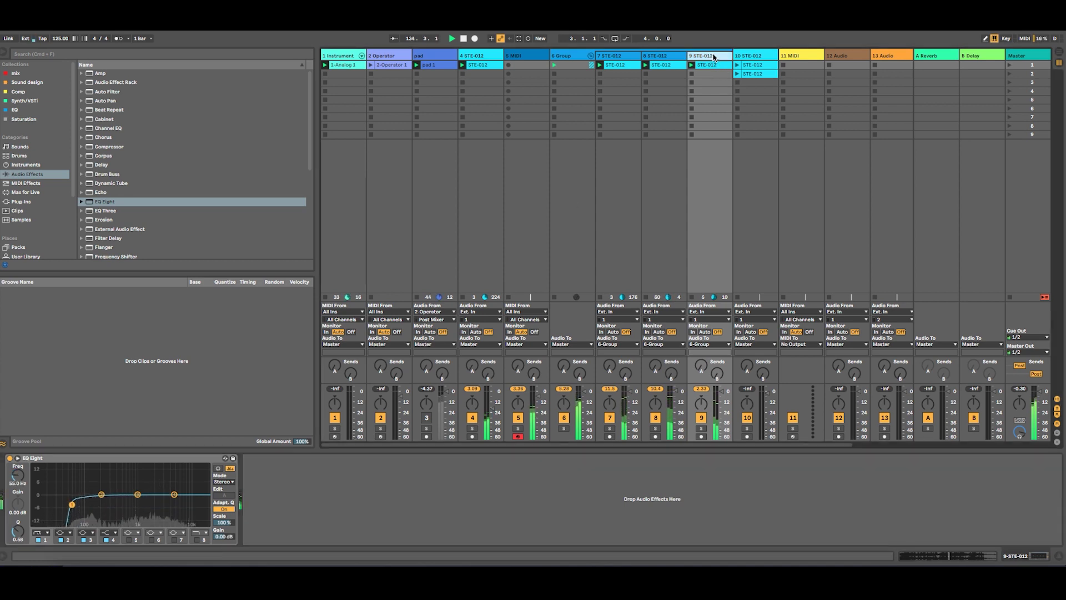
key(super+d)
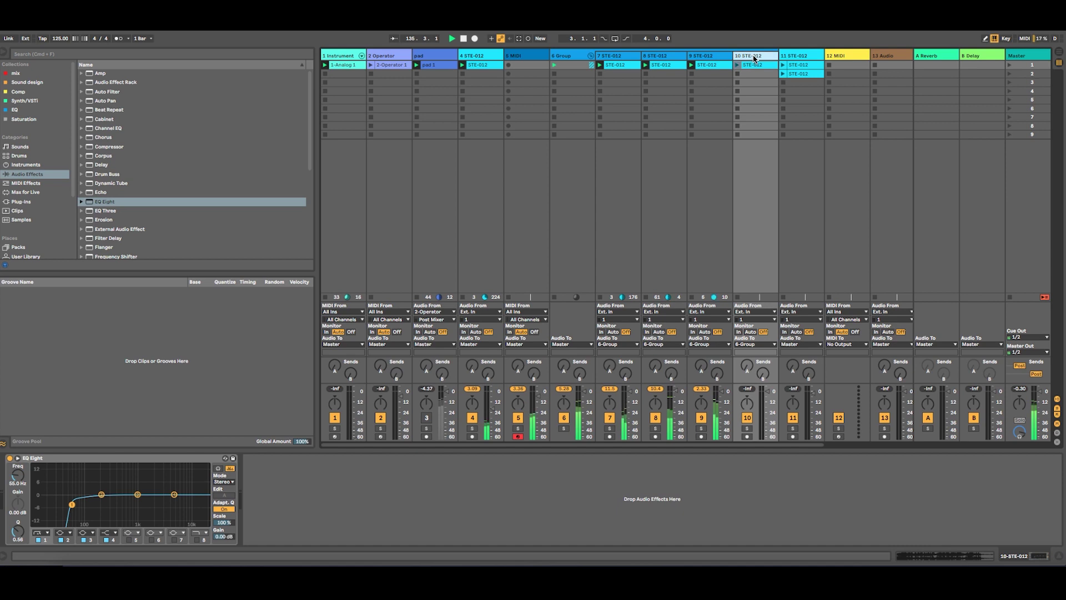
- Launch track 10's clip and narrow its EQ Eight to the lows with a 22.5 Hz low cut and band 8 pulled down beside it
drag(72, 507, 42, 501)
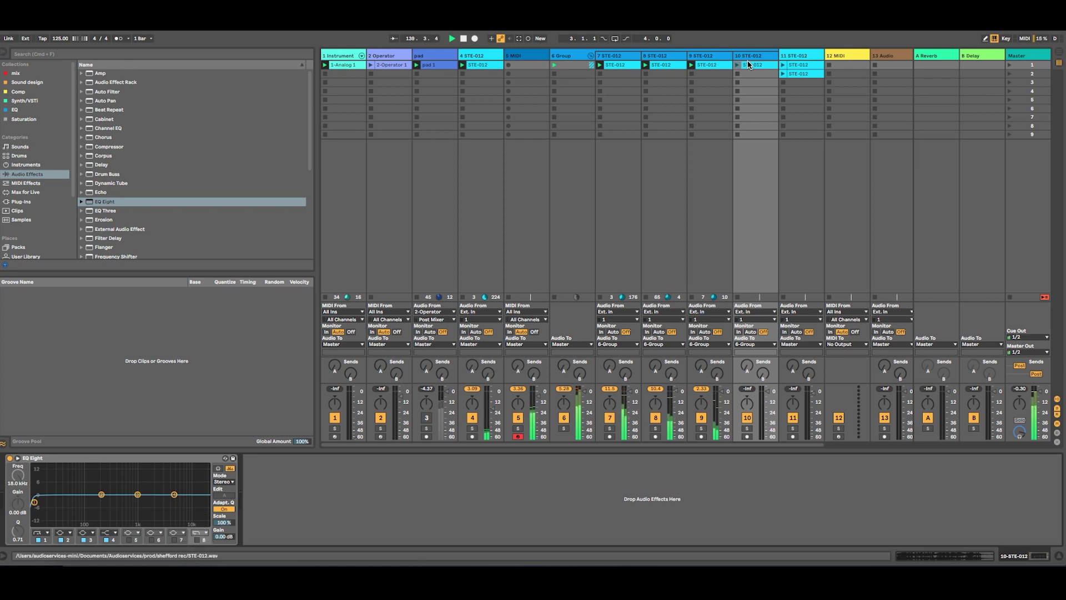
click(737, 64)
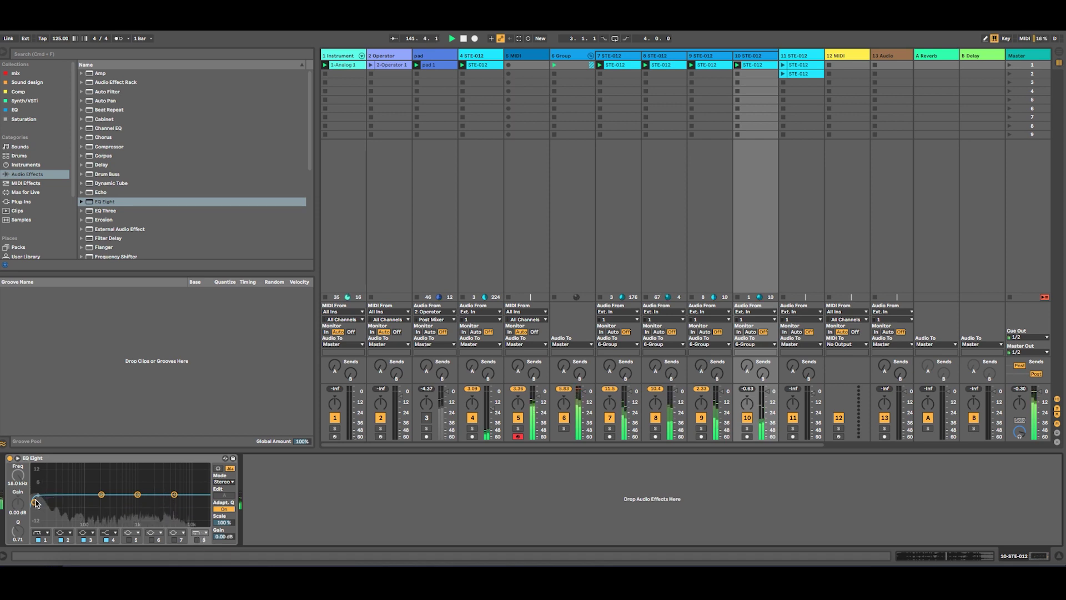
drag(37, 503, 52, 504)
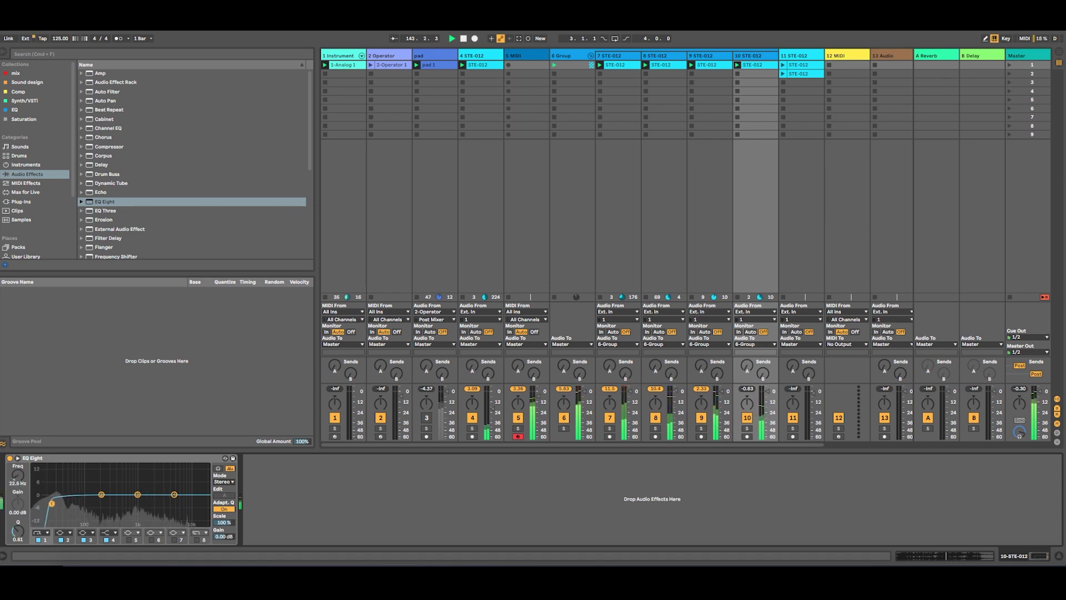
click(197, 540)
drag(205, 495, 59, 481)
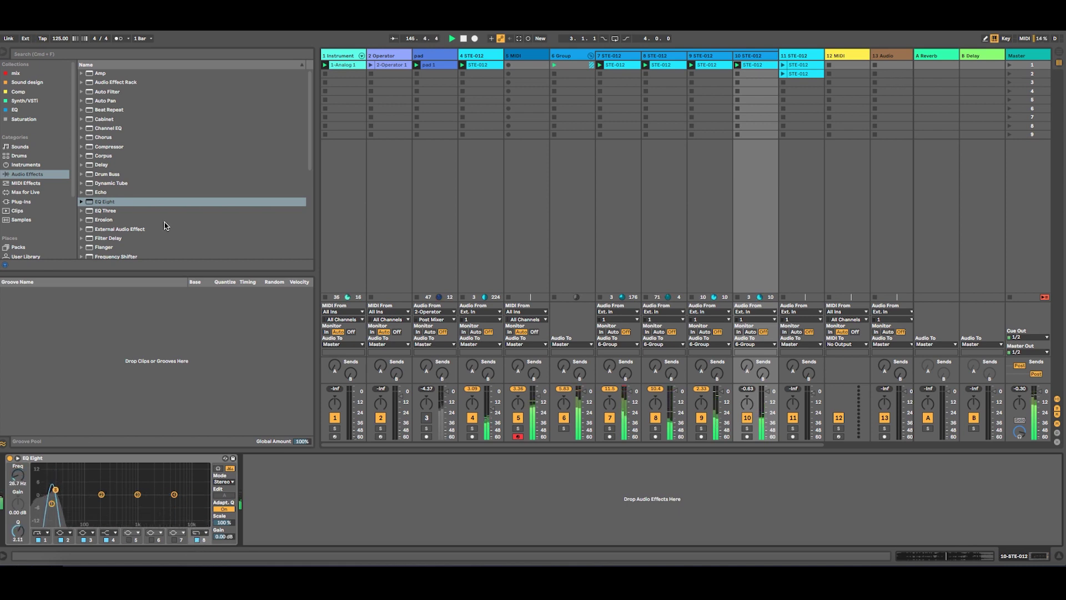
- Add a Drum Buss to track 10 with Drive at 100%, Crunch at 73% and Transients at 0.76
scroll(143, 211, down, 5)
scroll(115, 93, up, 1)
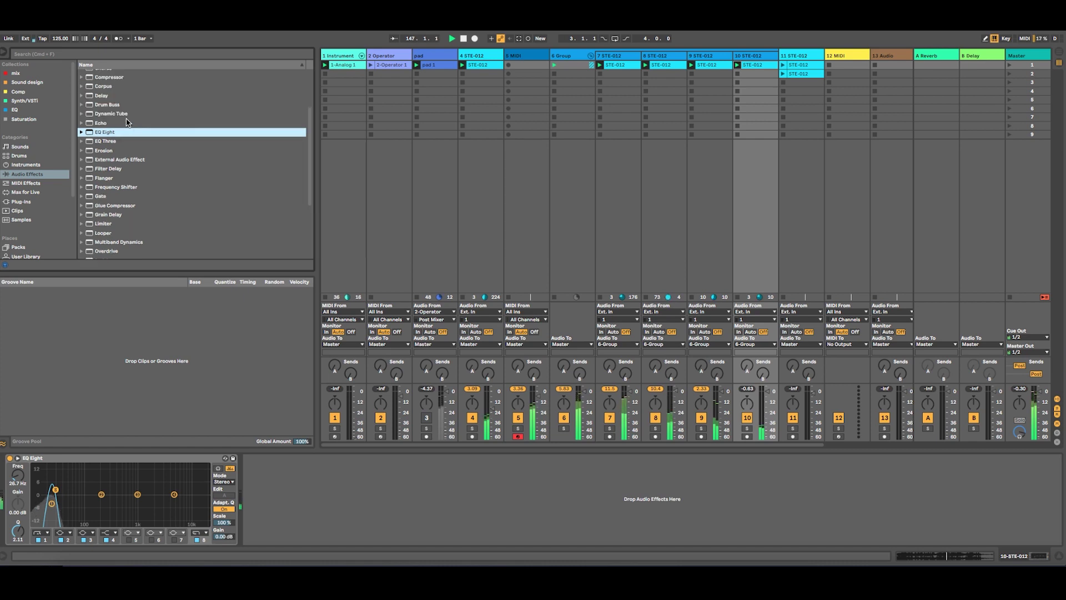
double_click(111, 106)
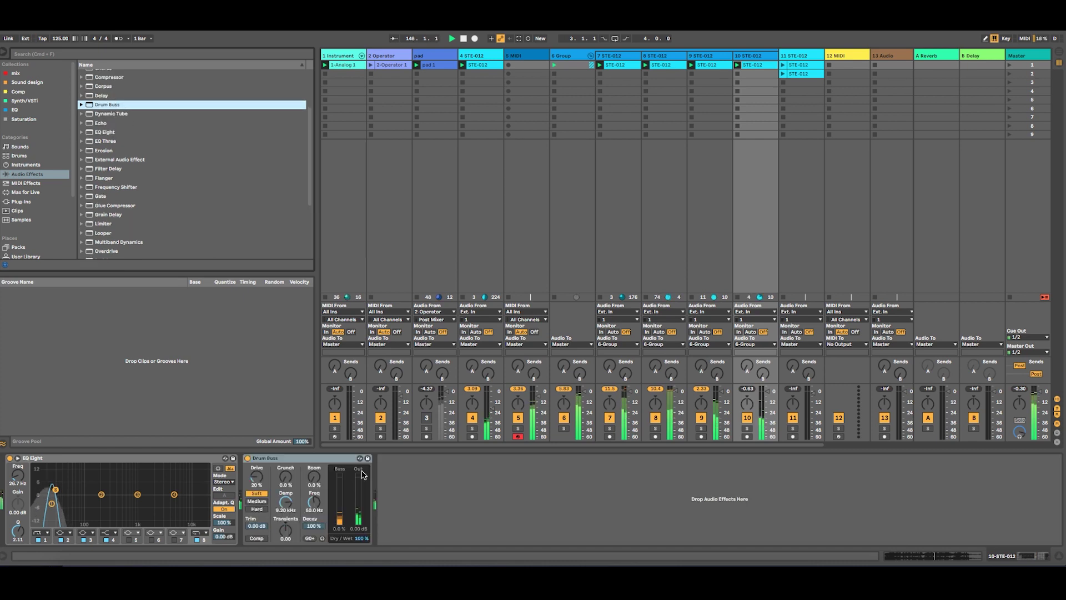
drag(256, 476, 285, 417)
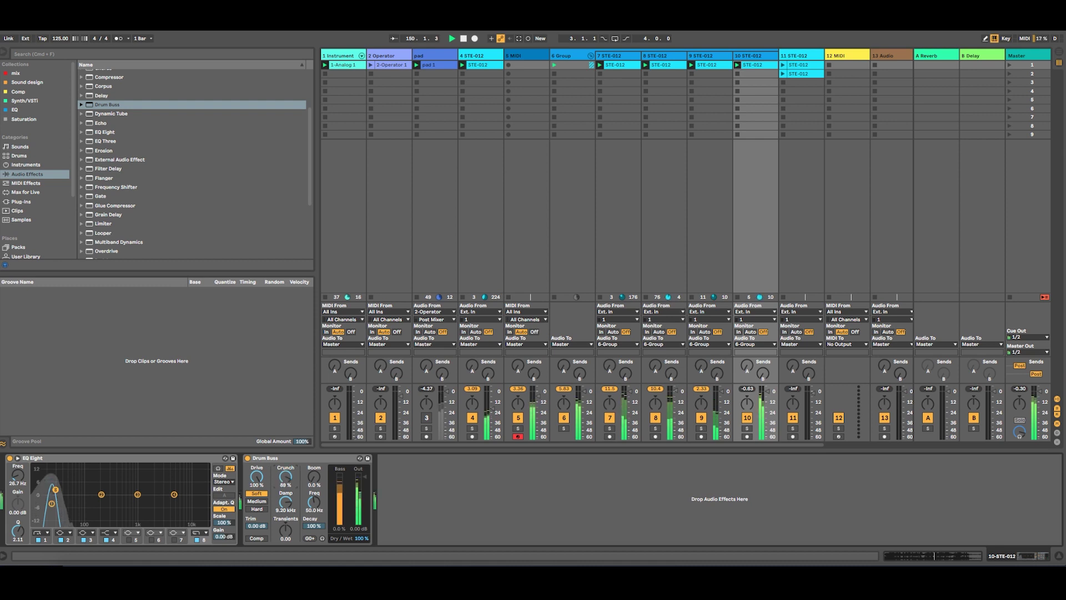
drag(315, 478, 314, 467)
drag(286, 531, 285, 519)
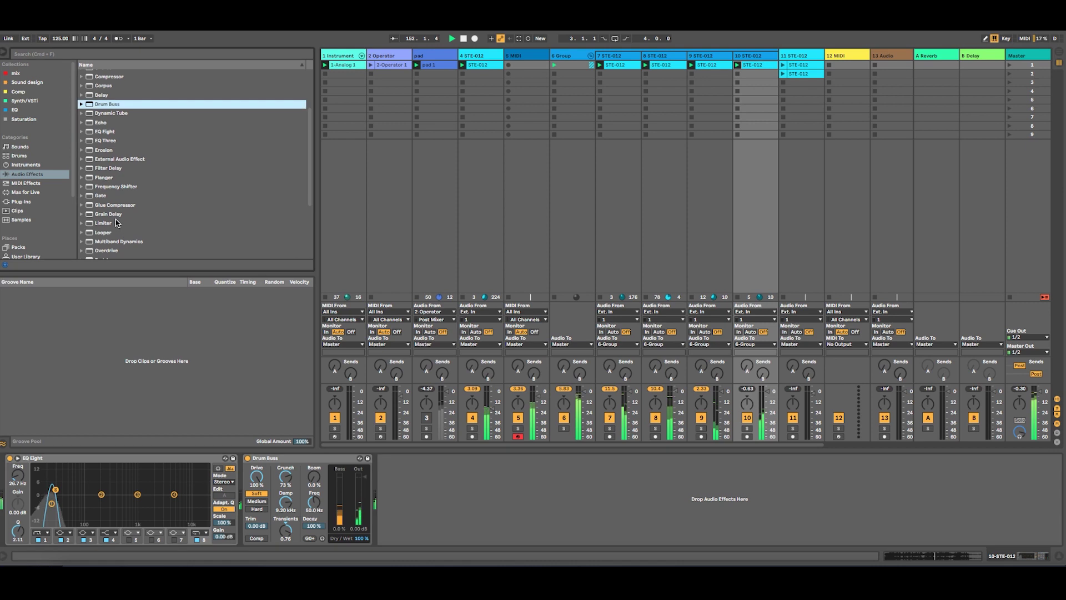
- Add an Overdrive after the Drum Buss with Dry/Wet at 91% and Drive at 37%
scroll(125, 233, down, 3)
double_click(105, 194)
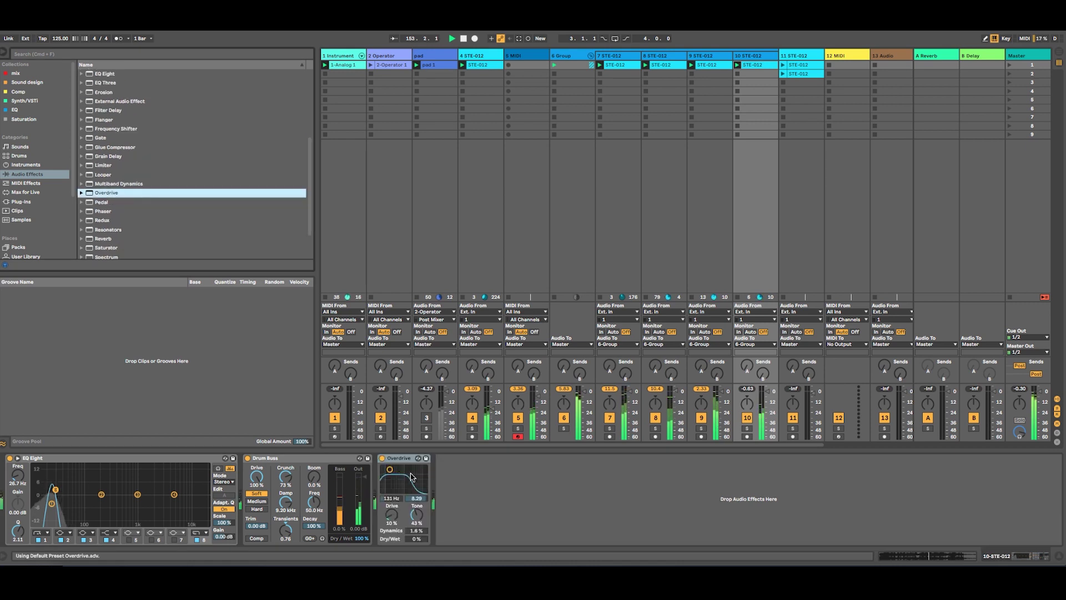
drag(416, 539, 392, 477)
drag(391, 515, 391, 525)
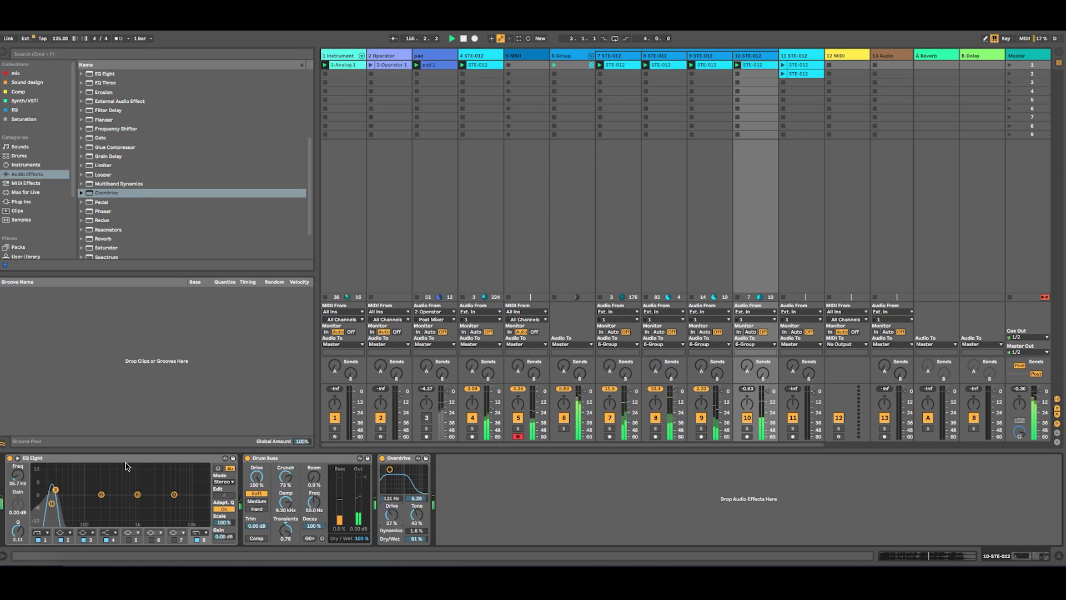
- Widen the first EQ Eight's pass band and set Overdrive to 61% Drive, 25% Tone and 71% Dry/Wet
drag(71, 497, 49, 502)
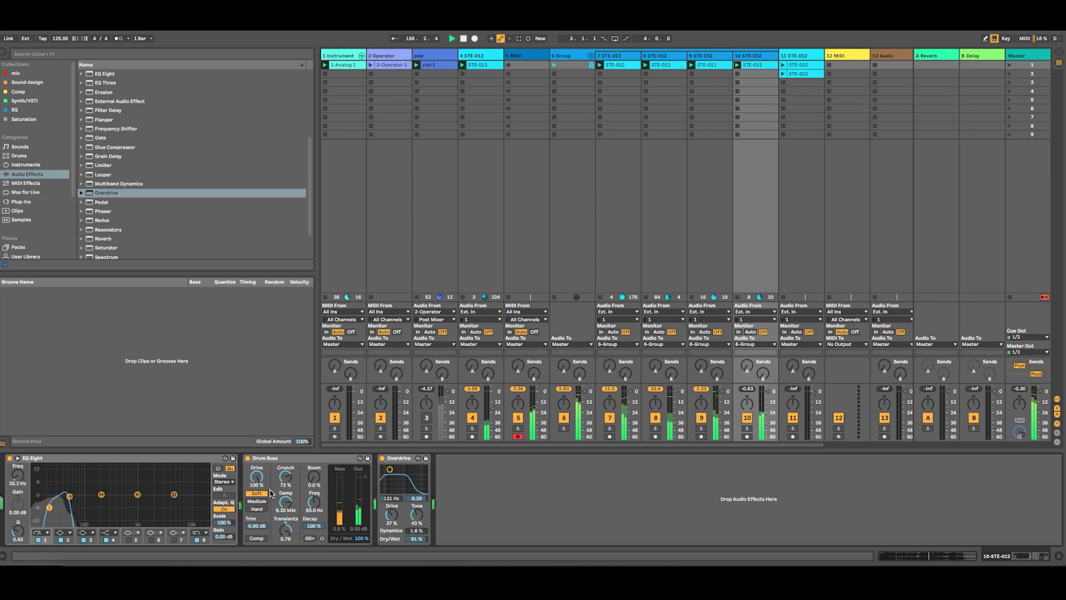
drag(391, 514, 391, 513)
drag(421, 518, 424, 550)
- Add an Erosion after the Overdrive in Noise mode with frequency about 841 Hz, width 1.37 and amount about 111
drag(103, 92, 455, 487)
click(481, 517)
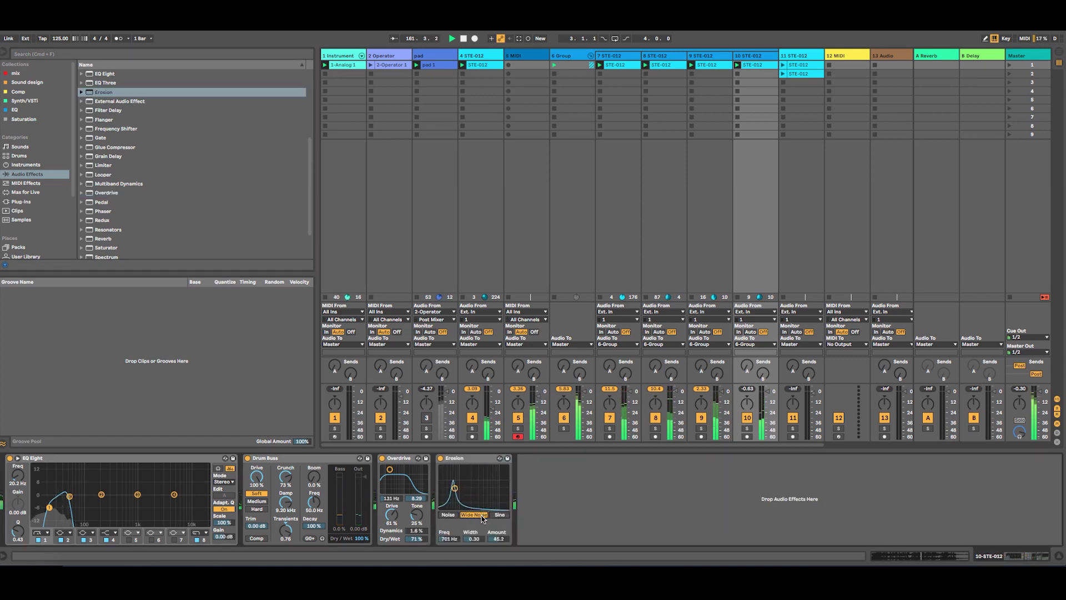
drag(497, 539, 451, 527)
drag(457, 471, 454, 482)
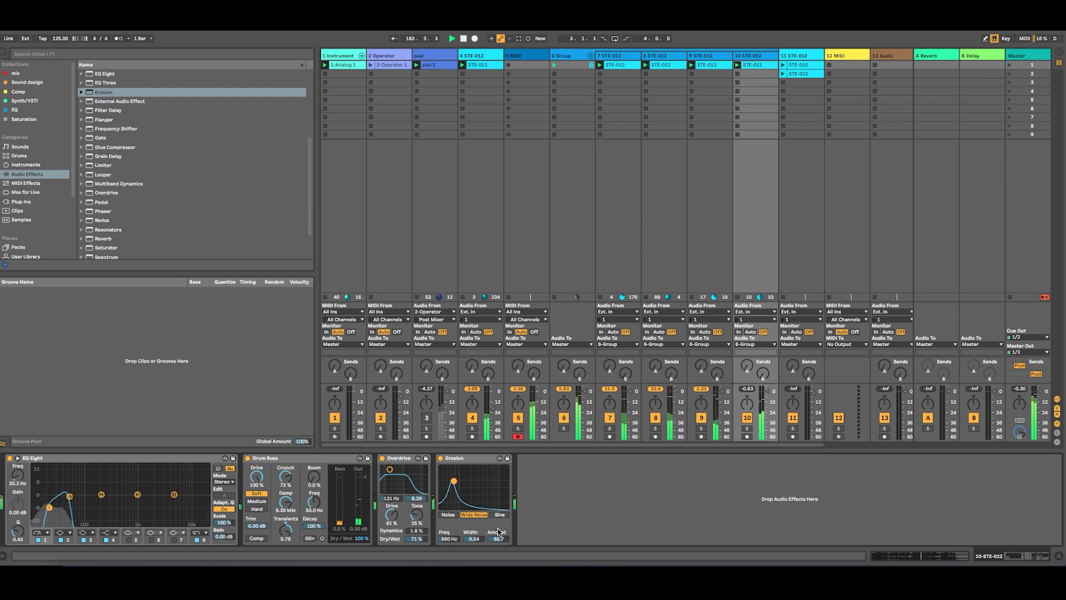
drag(474, 539, 498, 530)
click(445, 516)
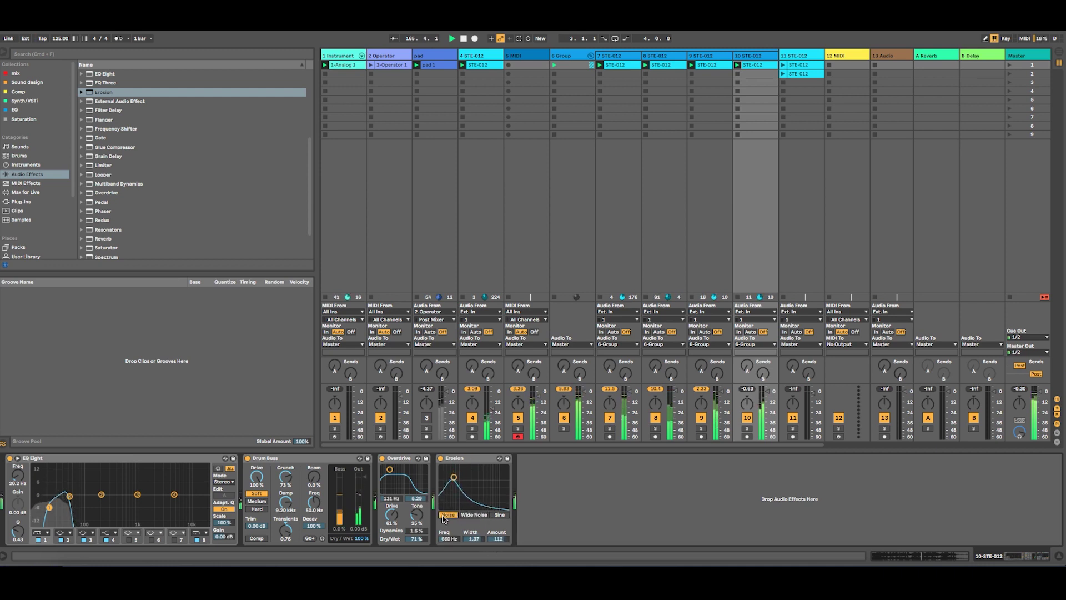
drag(452, 481, 455, 481)
- Add a Saturator after the Erosion and set its Drive to 1.12 dB
scroll(139, 227, down, 1)
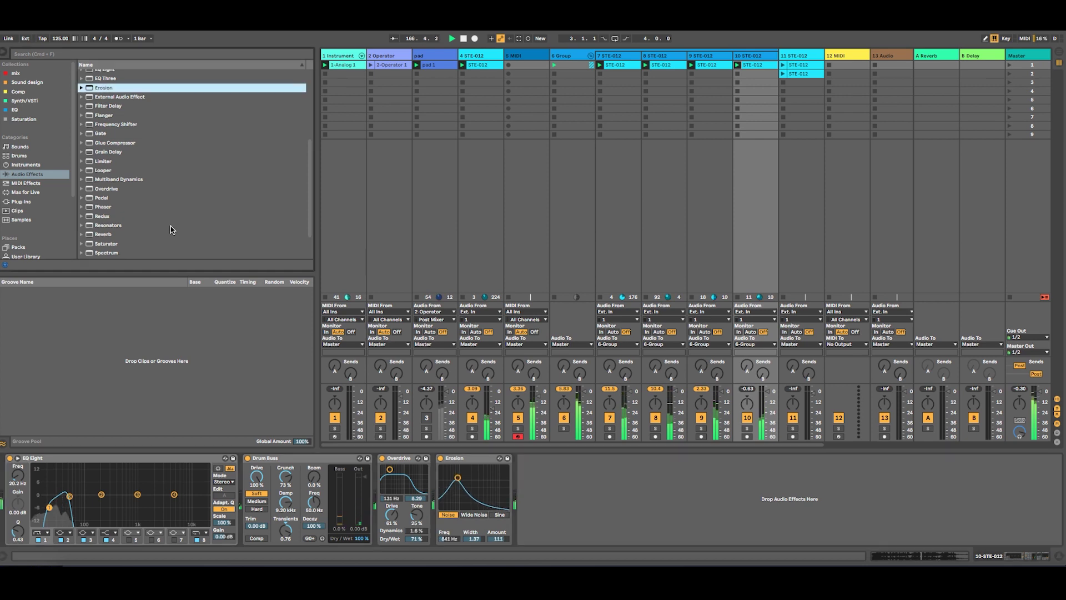
double_click(106, 244)
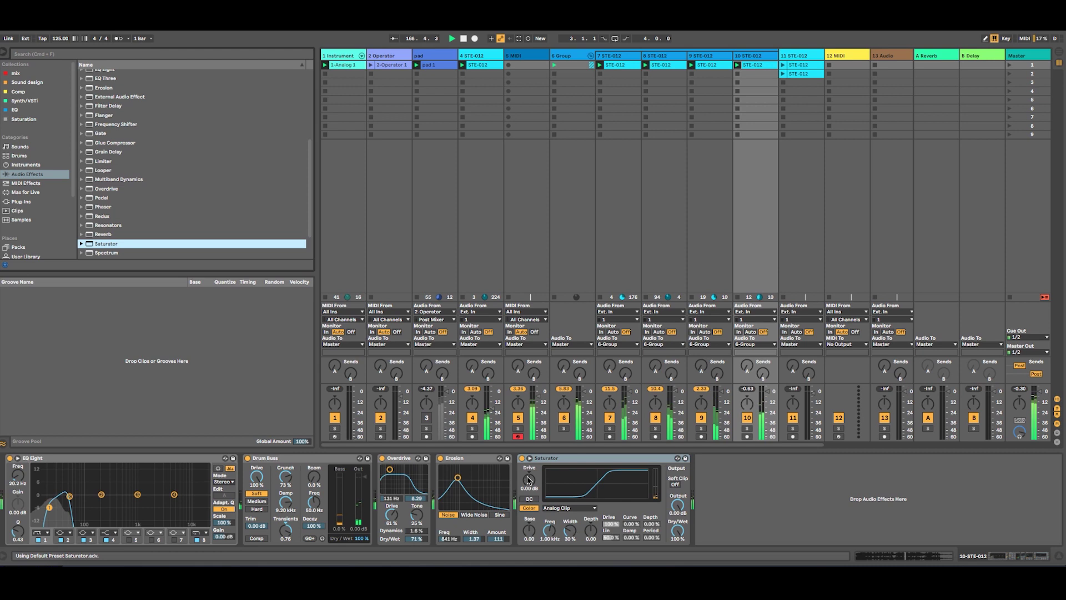
click(529, 458)
click(530, 458)
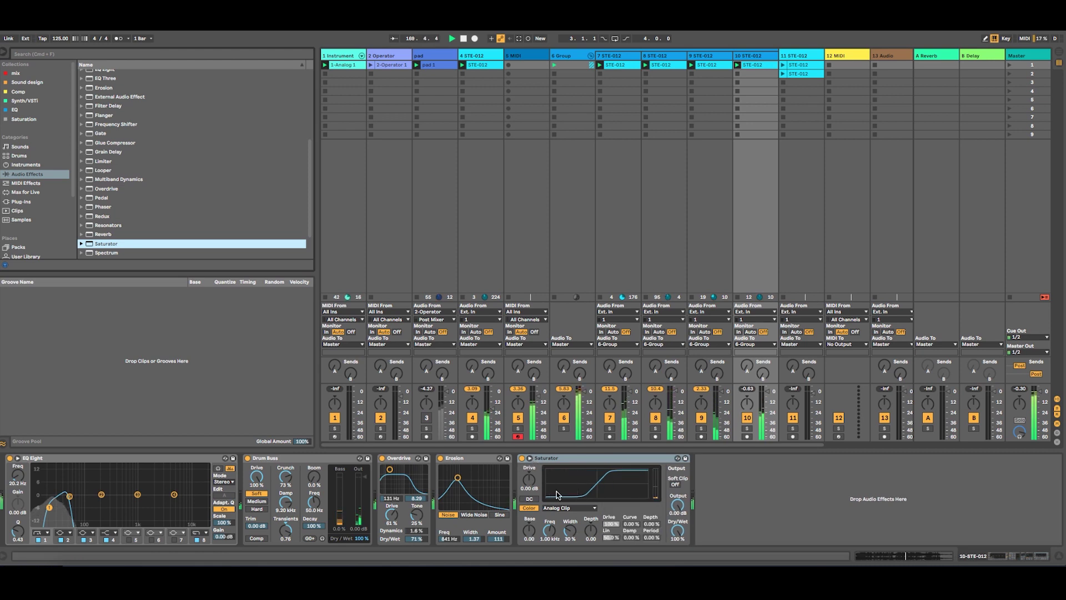
mouse_move(529, 479)
mouse_down()
mouse_move(529, 452)
mouse_move(529, 491)
mouse_up()
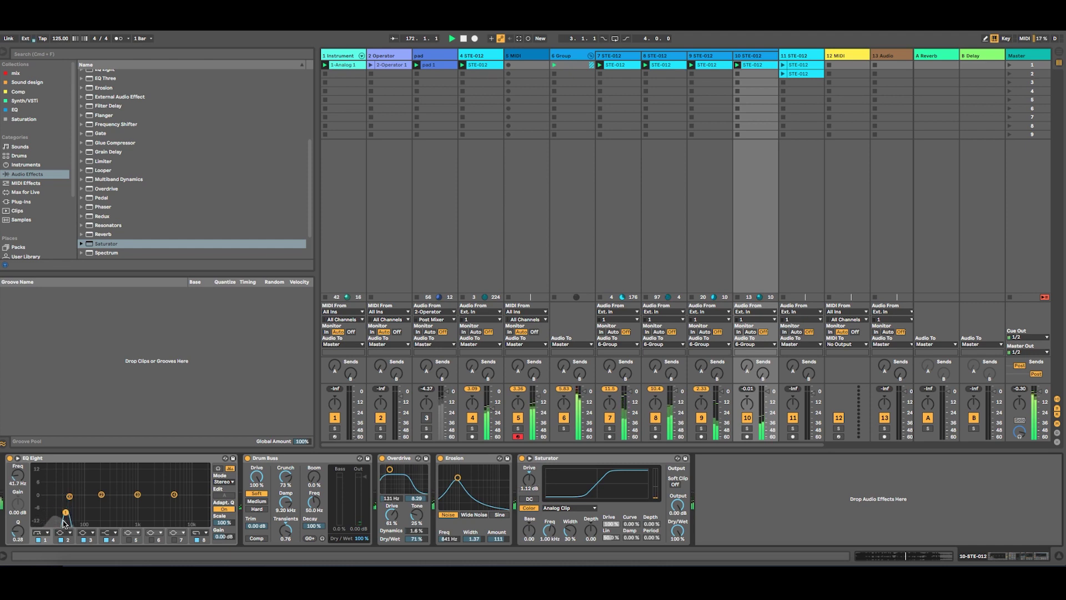
- Add an Auto Pan after the Saturator with a sawtooth waveform, a synced rate of 1/4 and Shape at about 72%
scroll(150, 203, up, 5)
double_click(105, 102)
click(785, 528)
drag(734, 511, 735, 530)
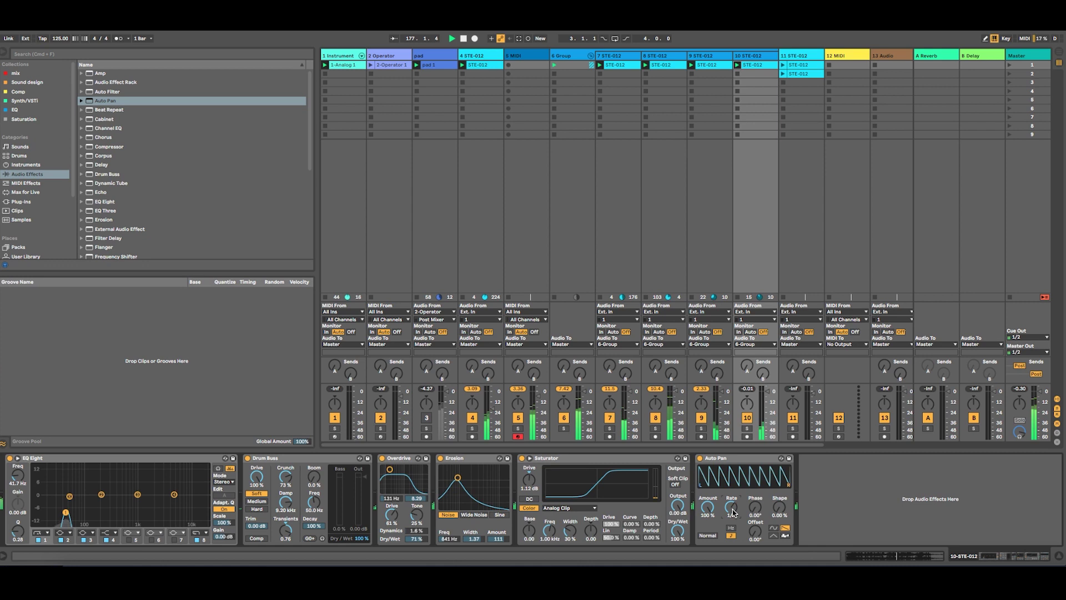
drag(734, 511, 779, 483)
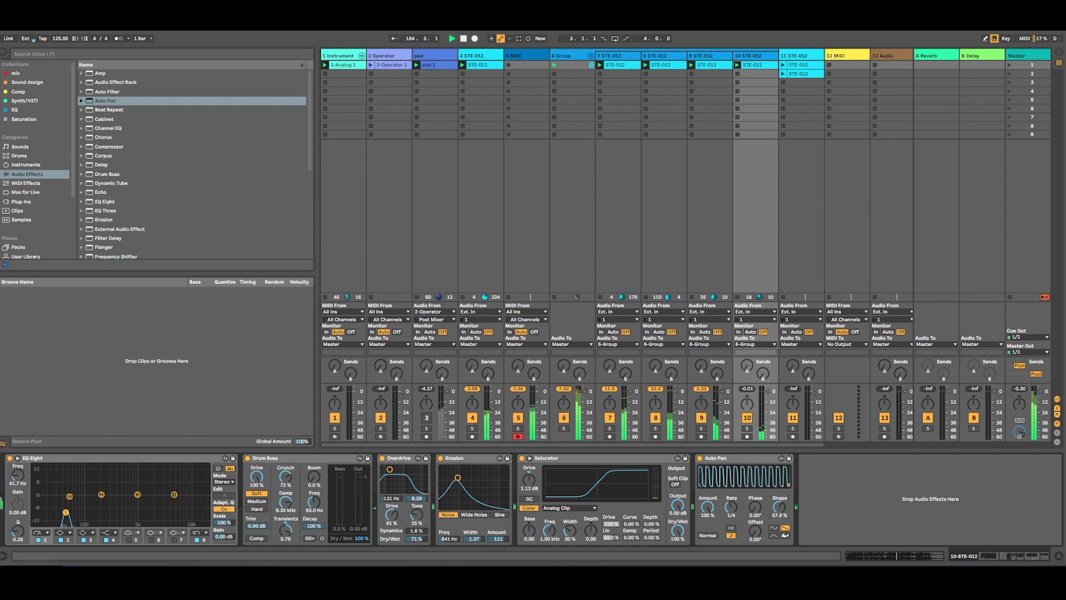
drag(779, 506, 780, 508)
- Switch the Saturator to the Waveshaper curve and set Depth to 95.3% and Curve to 40.6%
drag(651, 524, 650, 497)
click(569, 507)
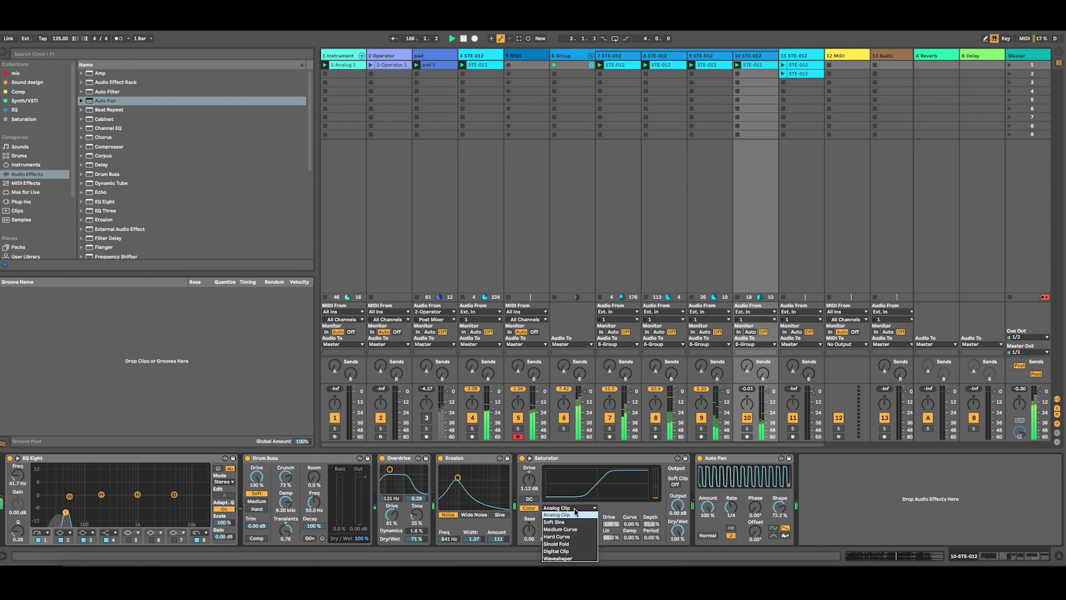
click(571, 561)
mouse_move(652, 525)
mouse_down()
mouse_move(652, 511)
mouse_move(631, 517)
mouse_move(630, 502)
mouse_up()
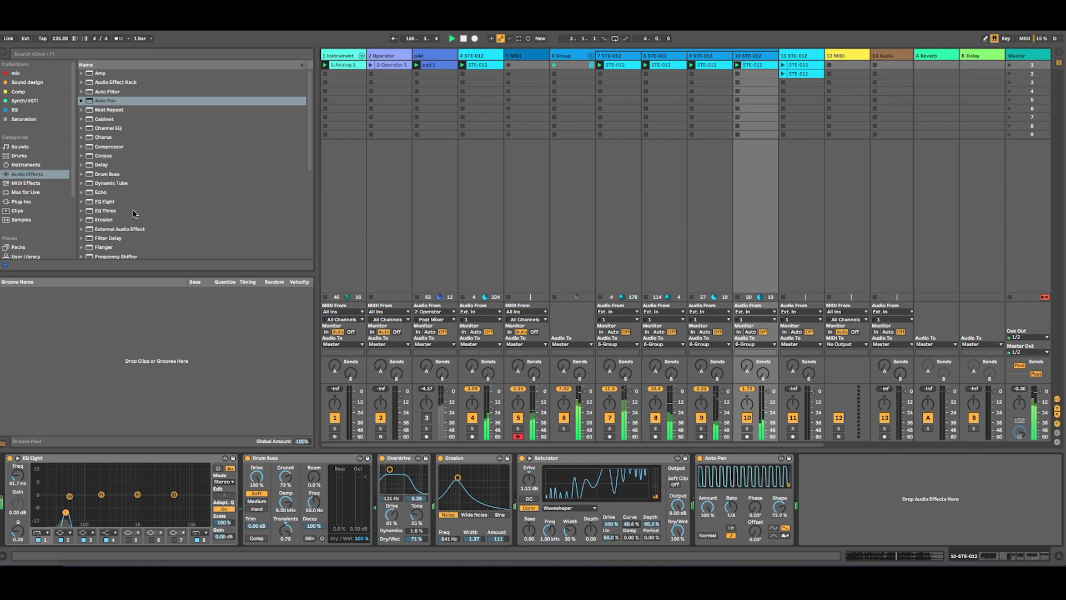
- Add a second EQ Eight after the Auto Pan and turn its first band into a low cut at about 24.5 Hz
double_click(109, 201)
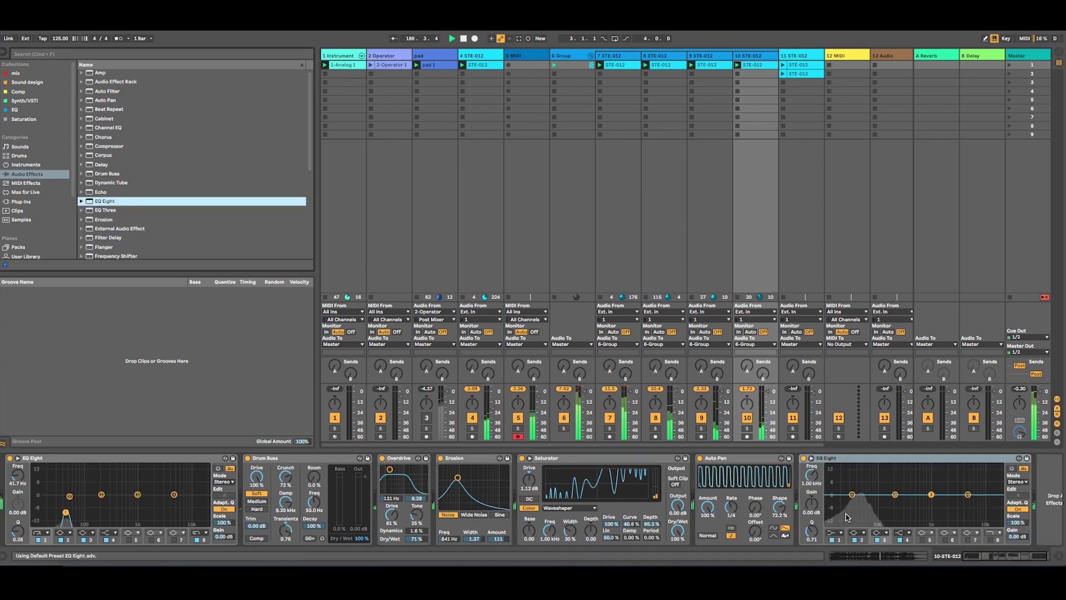
click(832, 533)
click(833, 541)
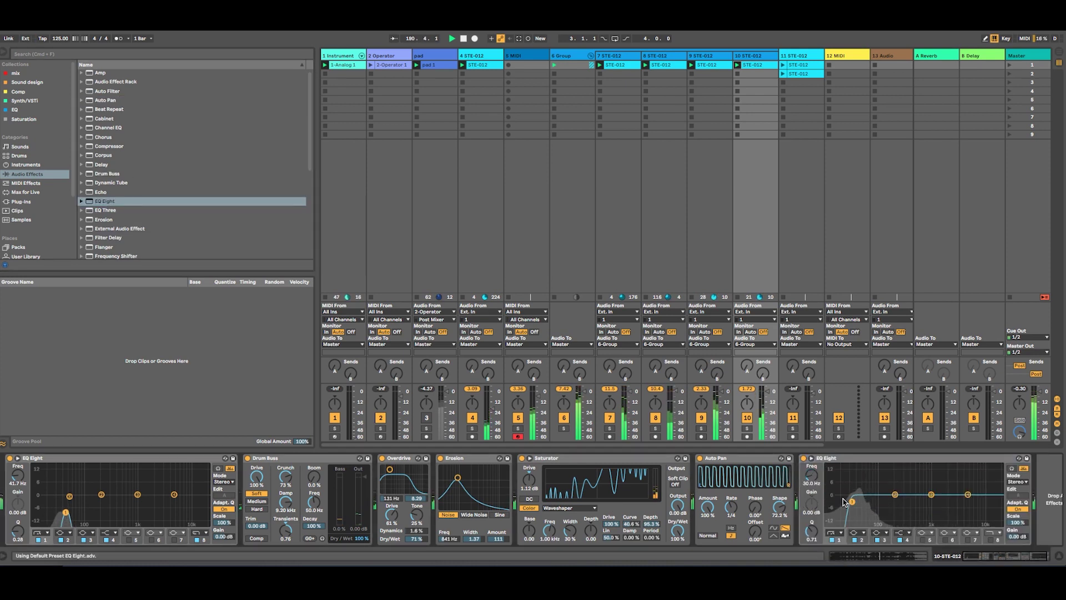
- Add a Grain Delay after the second EQ Eight with Pitch at 12.0 and DryWet at 100%
scroll(111, 178, down, 4)
click(110, 183)
double_click(110, 183)
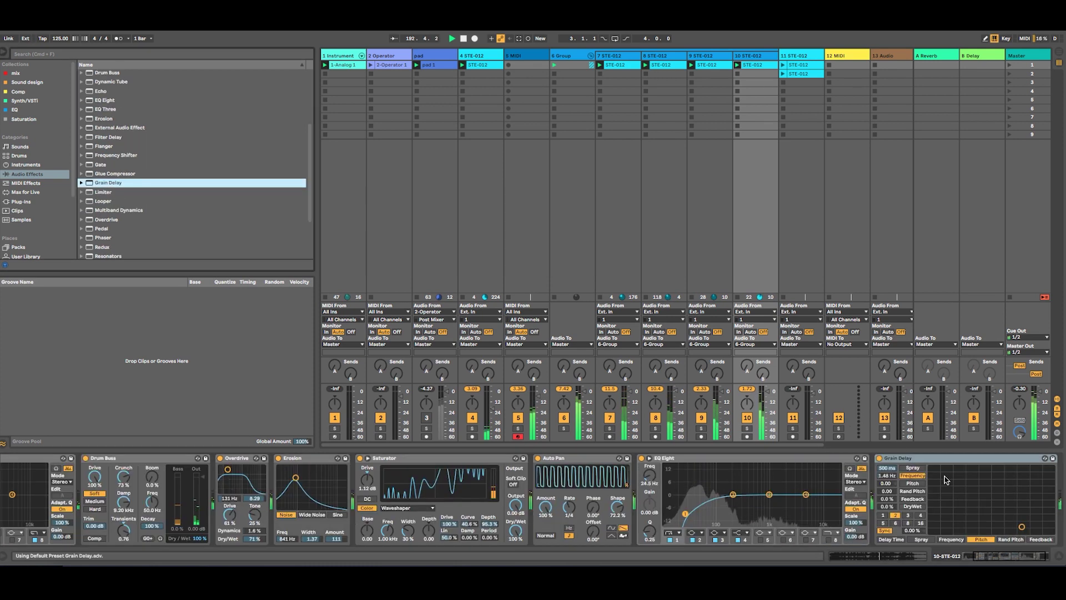
click(898, 503)
drag(884, 507, 884, 455)
- Duplicate the Grain Delay twice so that three identical ones run in series
right_click(892, 458)
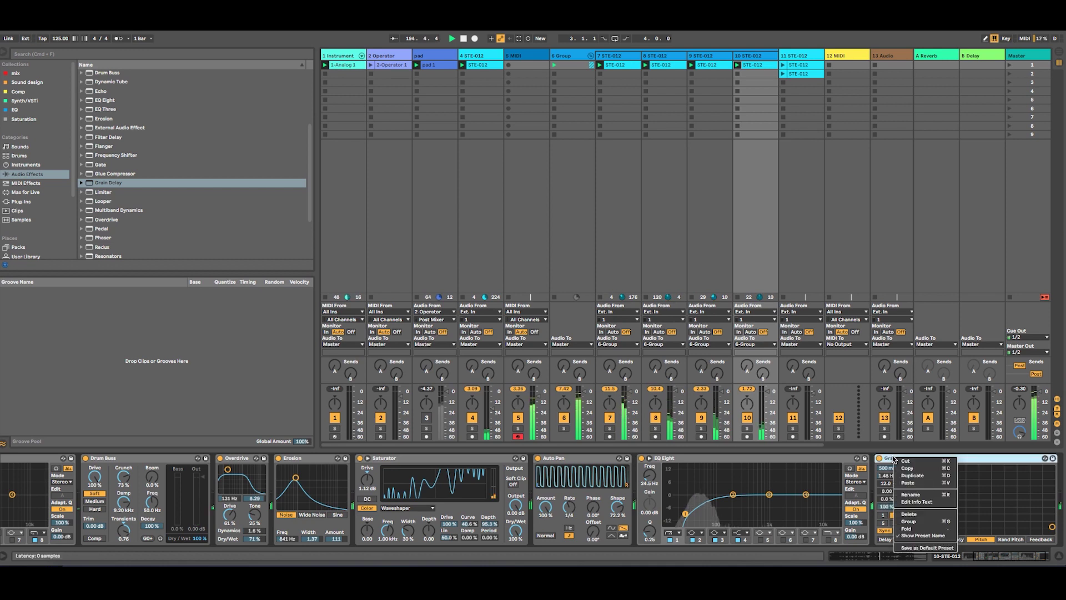
click(917, 477)
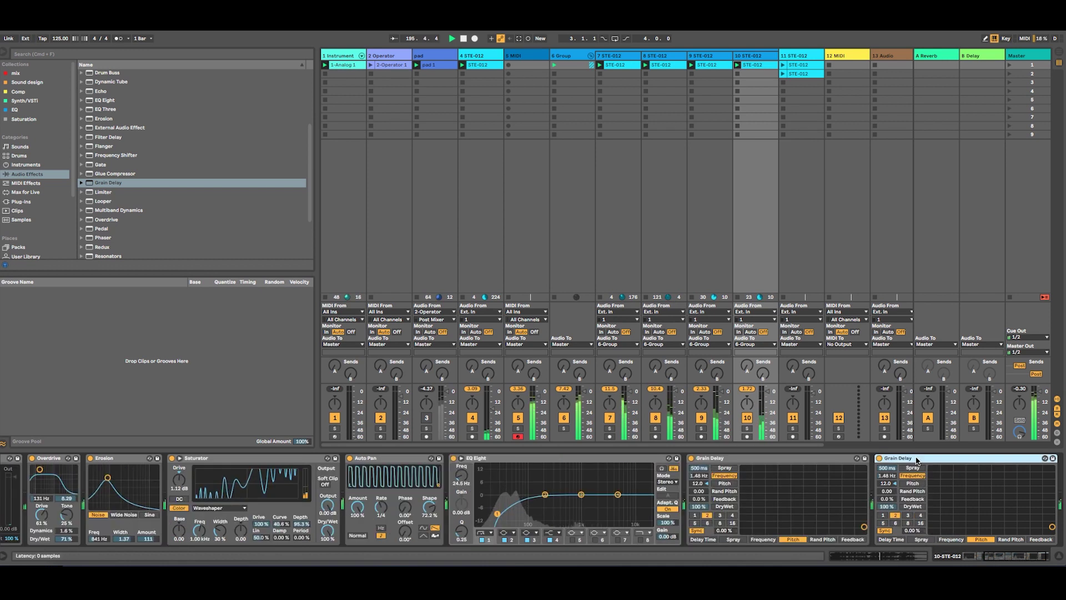
right_click(916, 458)
click(923, 477)
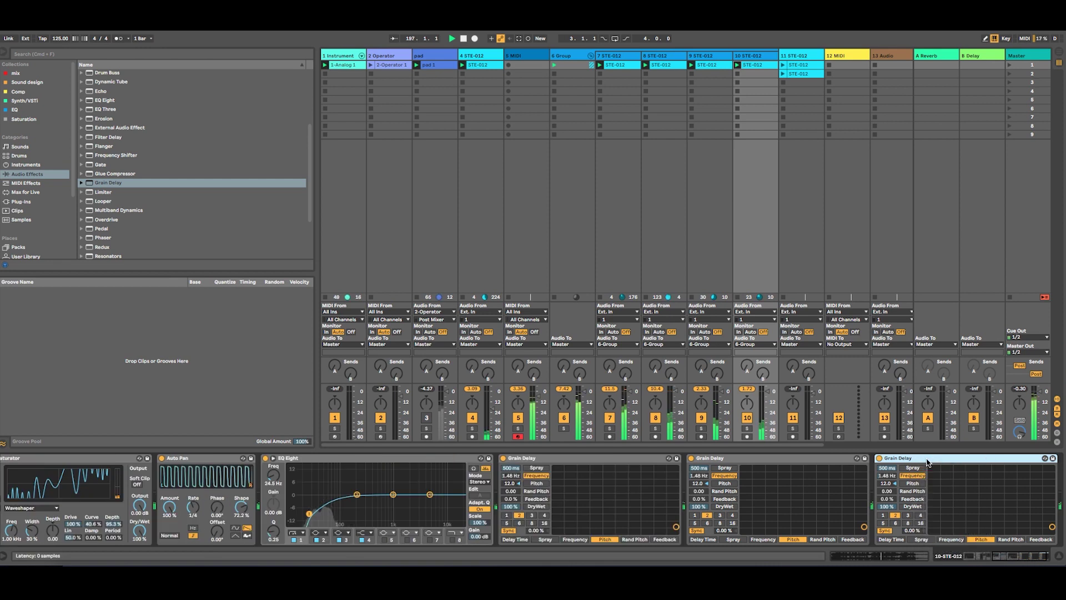
- Add an EQ Eight after the last Grain Delay and boost several bands around 2.2 kHz, with band 2 at about 10.8 dB
click(1005, 556)
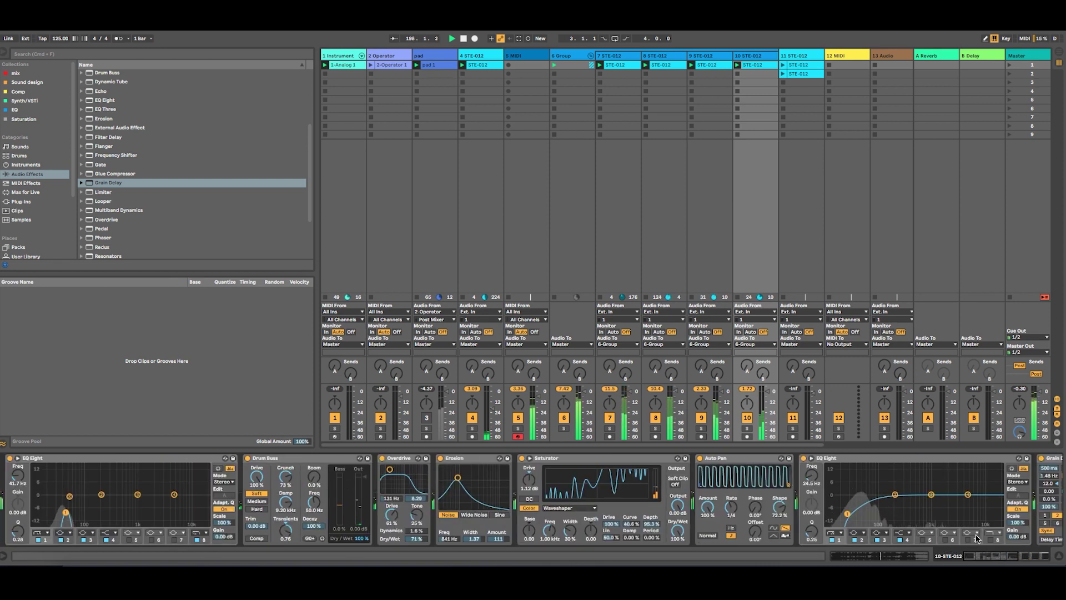
click(1042, 557)
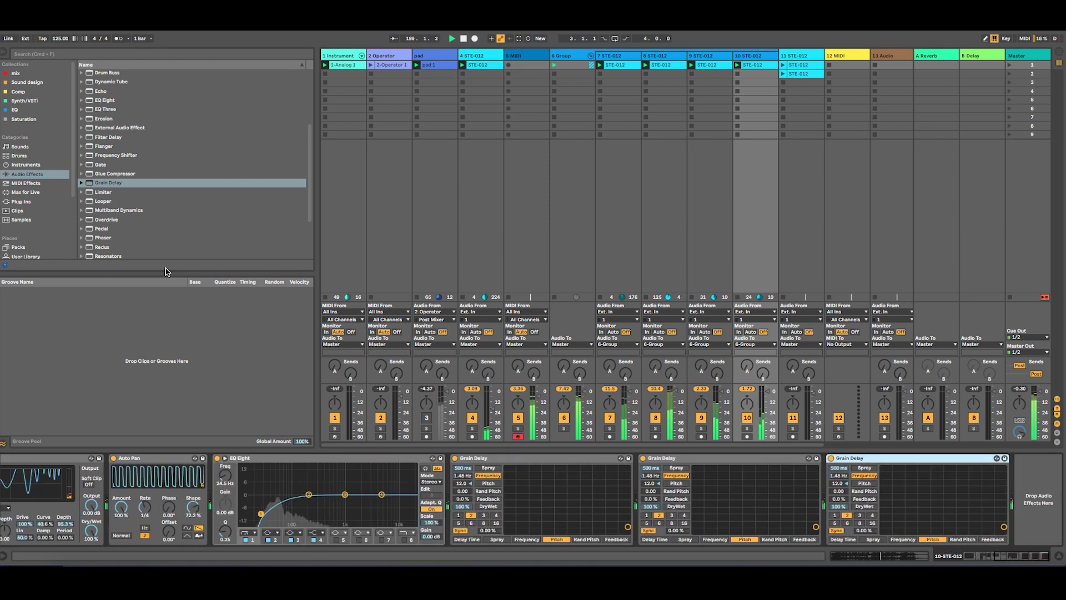
double_click(104, 100)
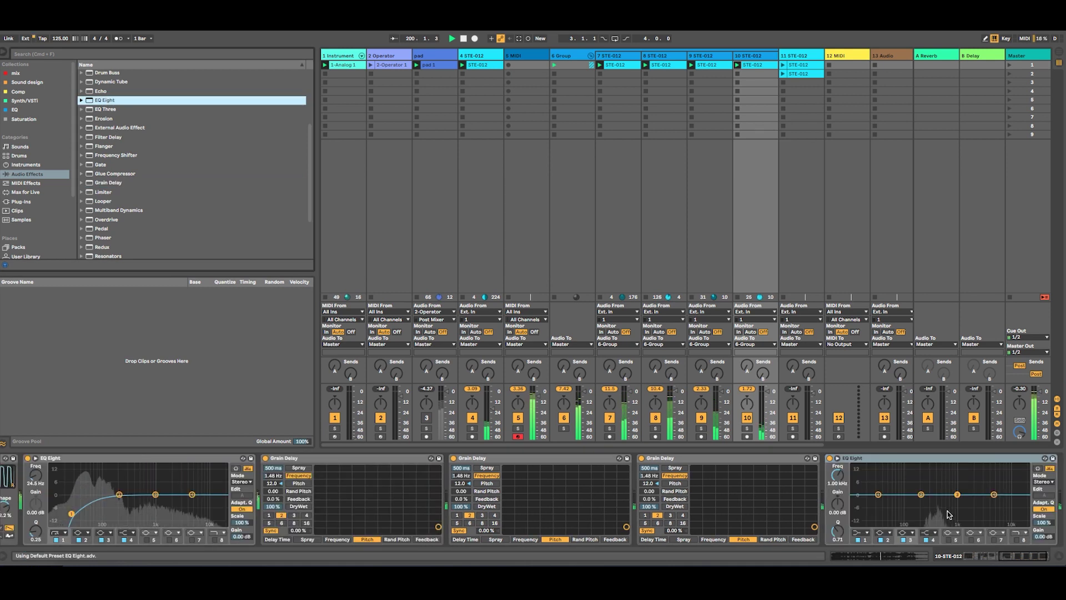
drag(922, 494, 991, 466)
drag(837, 531, 837, 542)
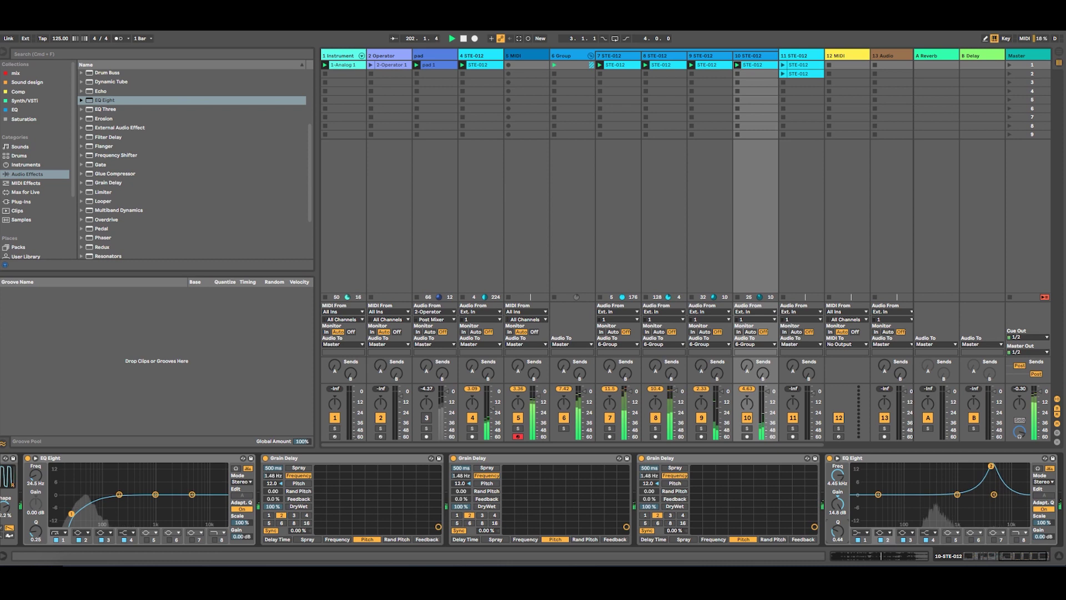
drag(991, 466, 971, 482)
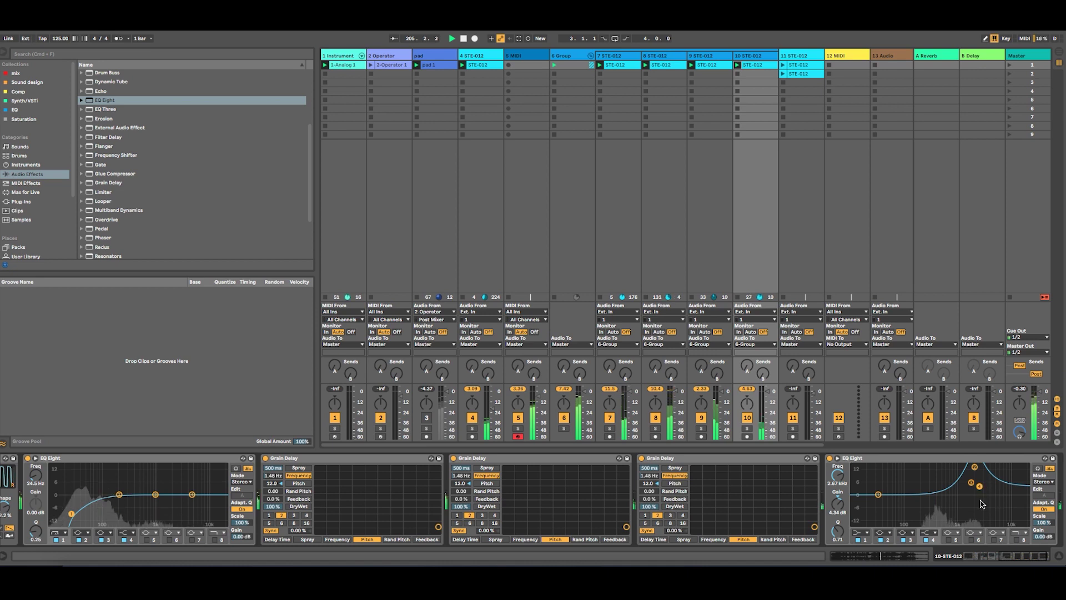
click(934, 558)
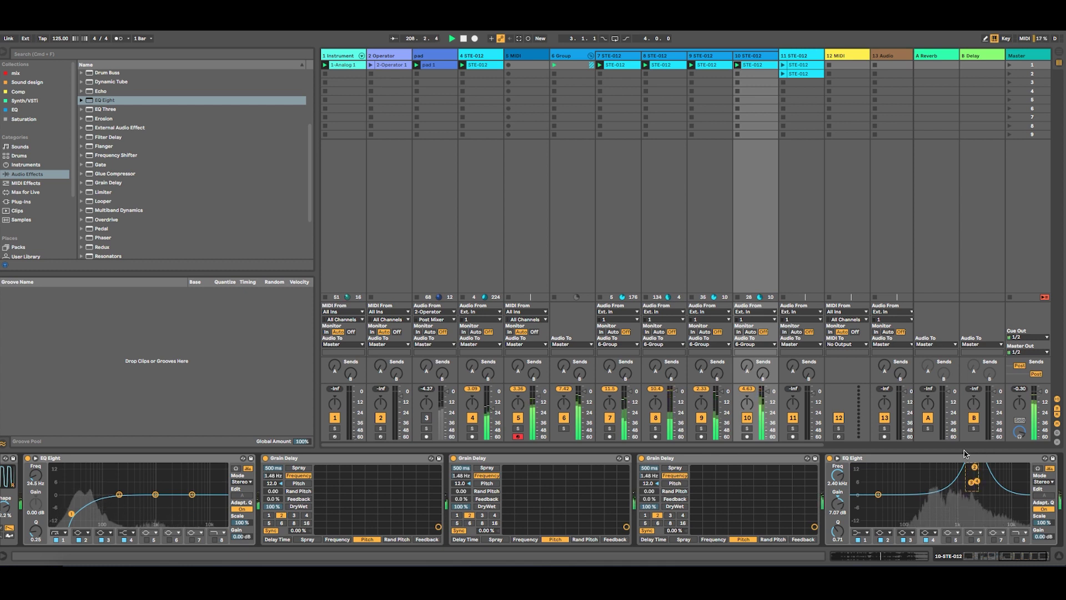
mouse_move(975, 469)
mouse_down()
mouse_move(898, 471)
mouse_move(961, 479)
mouse_move(990, 469)
mouse_move(974, 474)
mouse_up()
- Add a Limiter after the last EQ Eight with Gain at -2.70 dB and shift the EQ boost to about 1.63 kHz
click(102, 193)
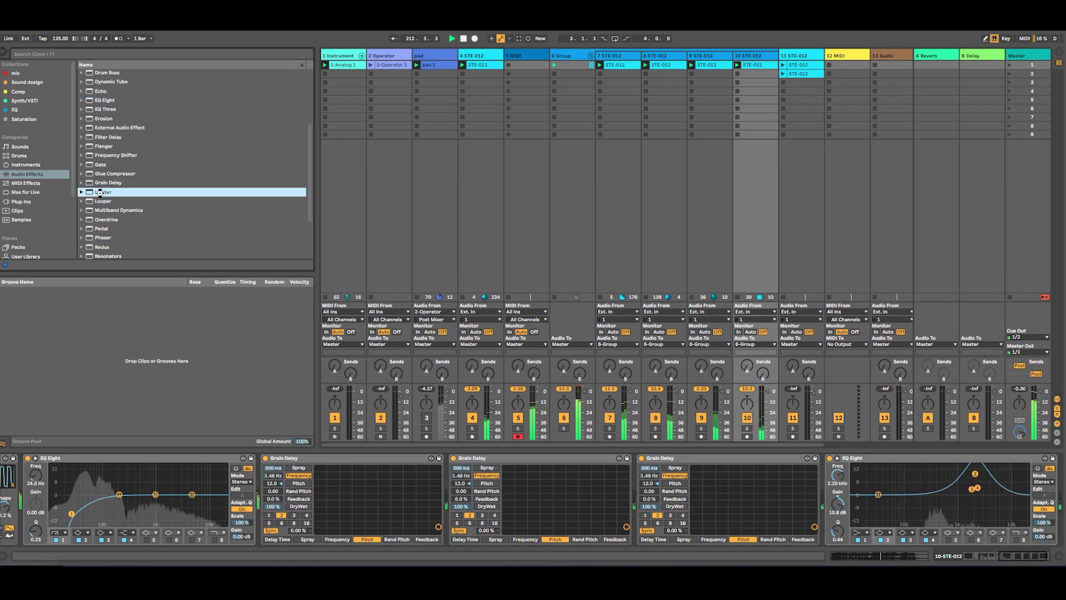
double_click(100, 193)
drag(1016, 480, 1016, 489)
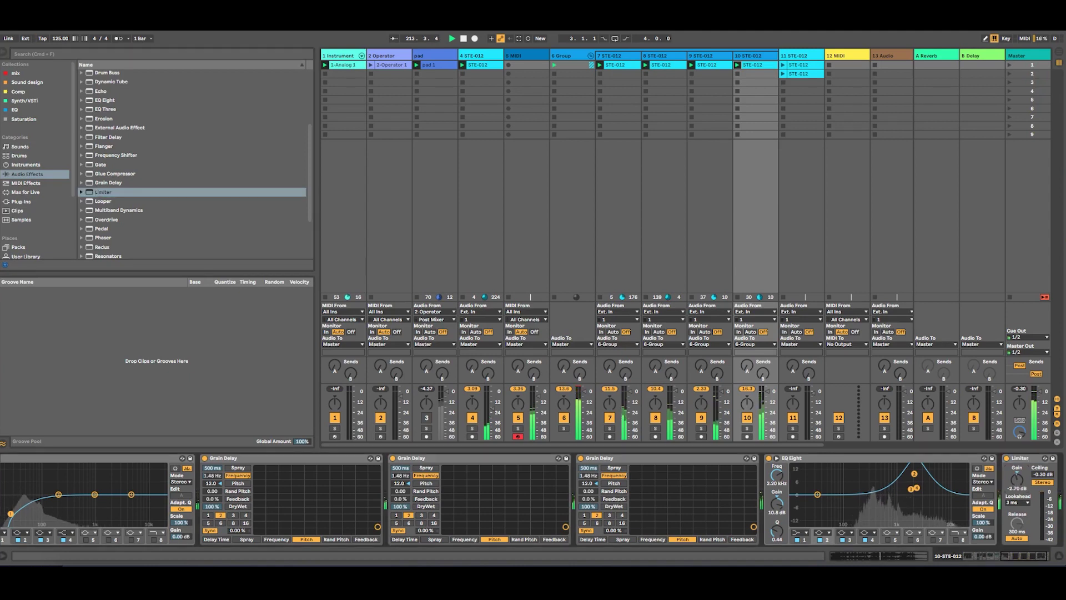
drag(907, 468, 901, 467)
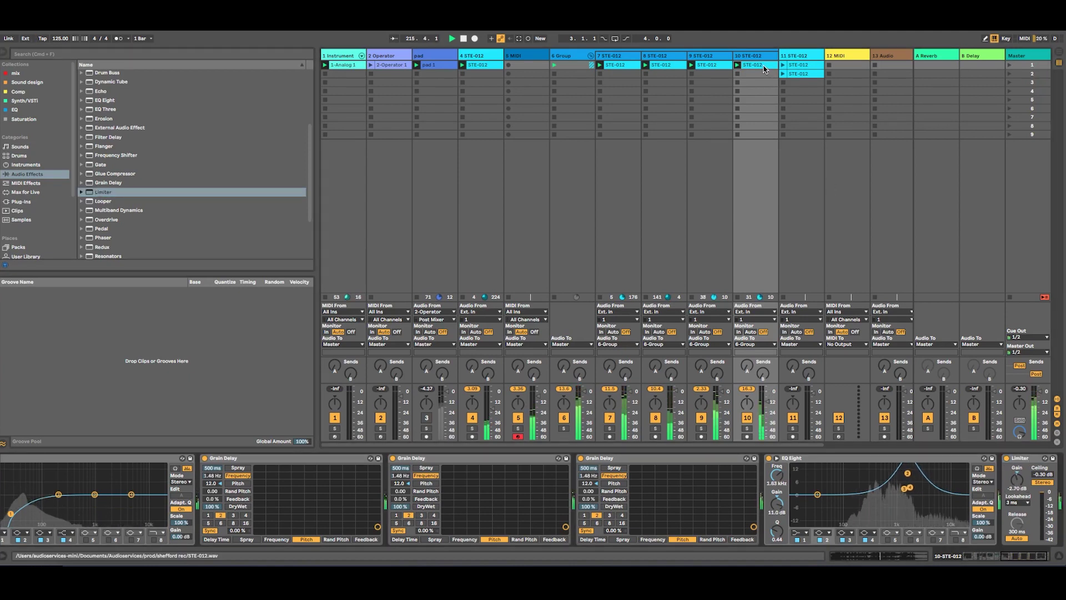
- Extend the loop of track 10's STE-012 clip to about 59 beats and return to the track's devices
double_click(765, 70)
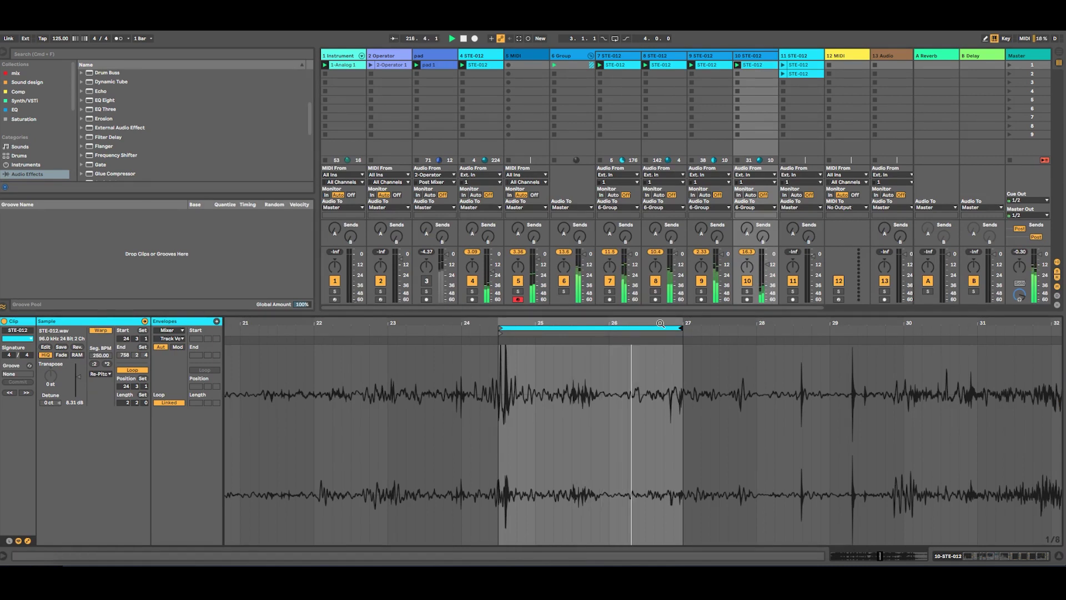
drag(659, 321, 947, 310)
double_click(752, 55)
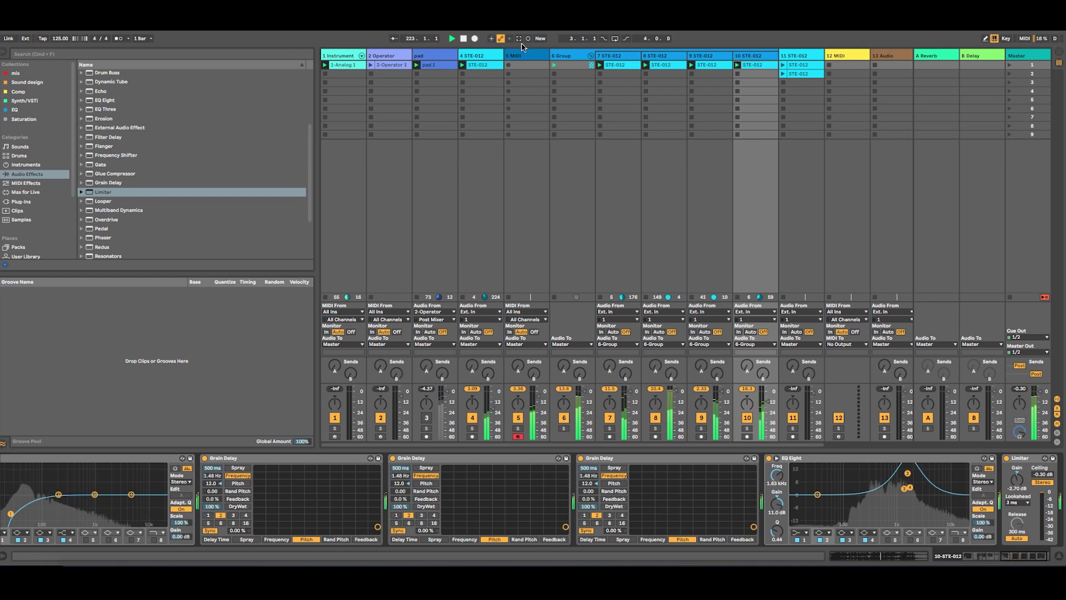
- Start session recording, arm track 10 and record sweeps of the last EQ Eight's bands as automation into its STE-012 clip
click(529, 38)
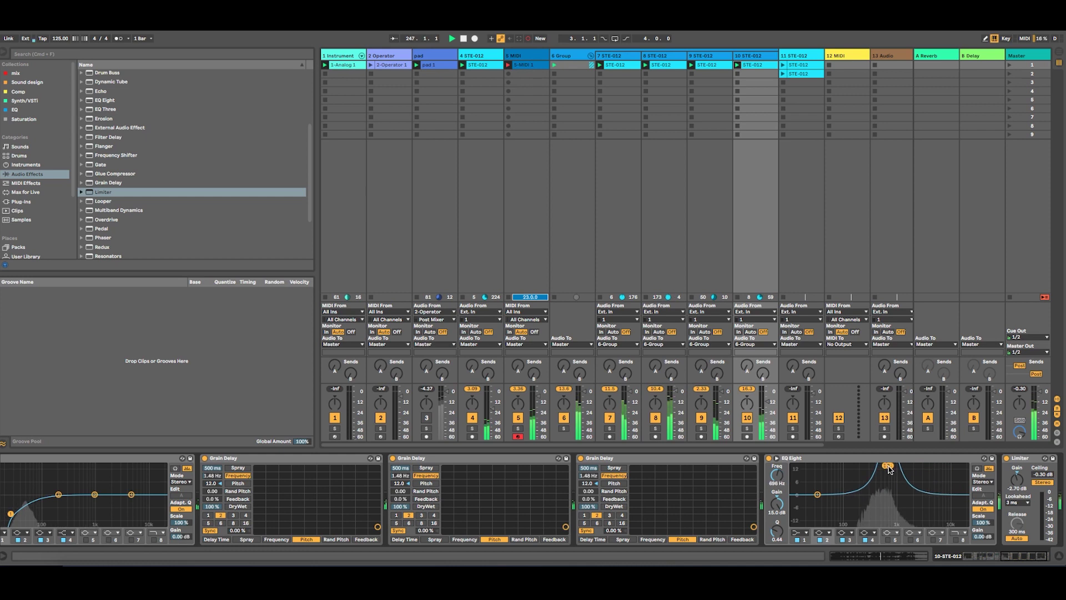
click(537, 74)
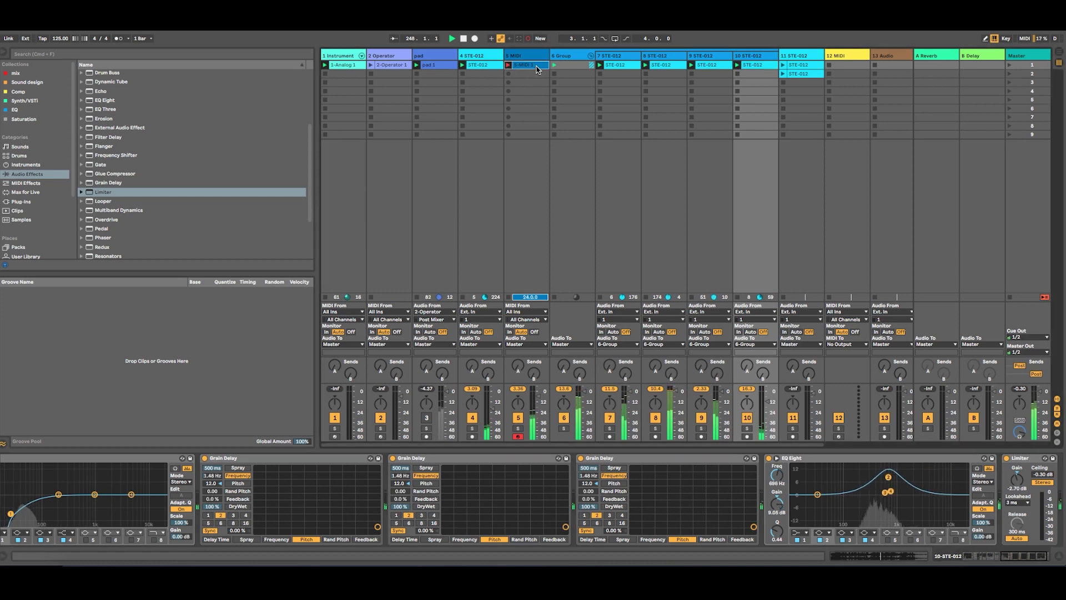
click(759, 72)
click(747, 437)
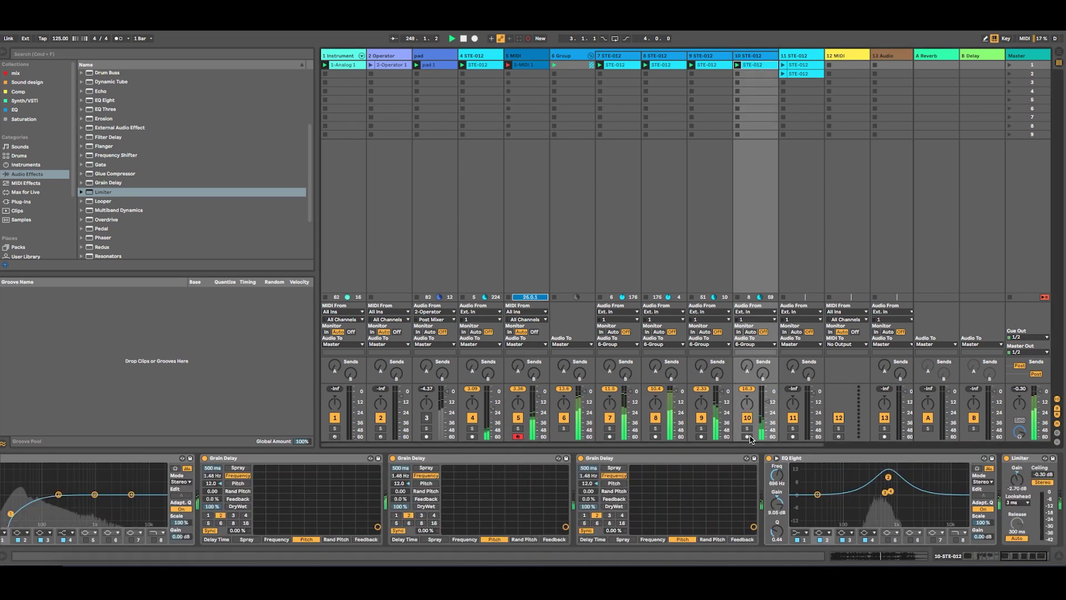
click(885, 492)
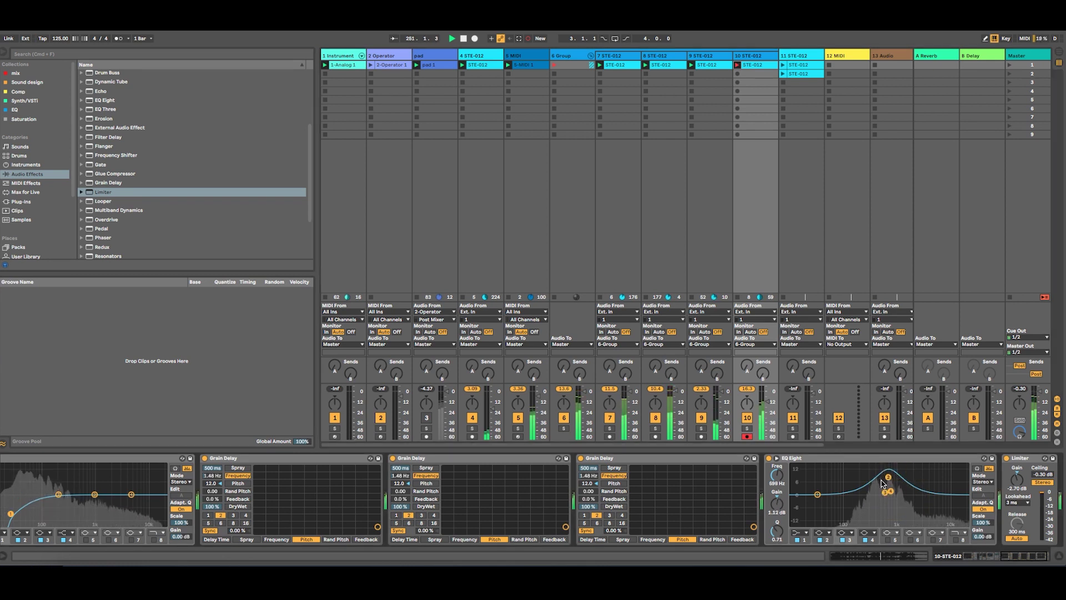
click(889, 478)
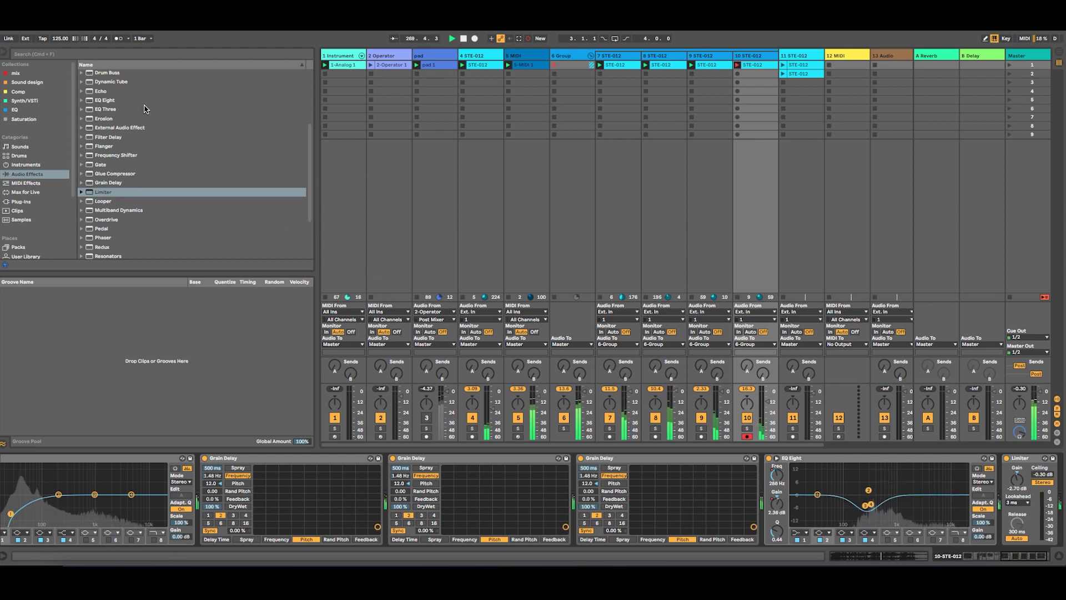
- Insert the dry-wet Audio Effect Rack after the last Grain Delay and move the EQ Eight into its first chain
scroll(144, 119, up, 5)
drag(118, 82, 773, 514)
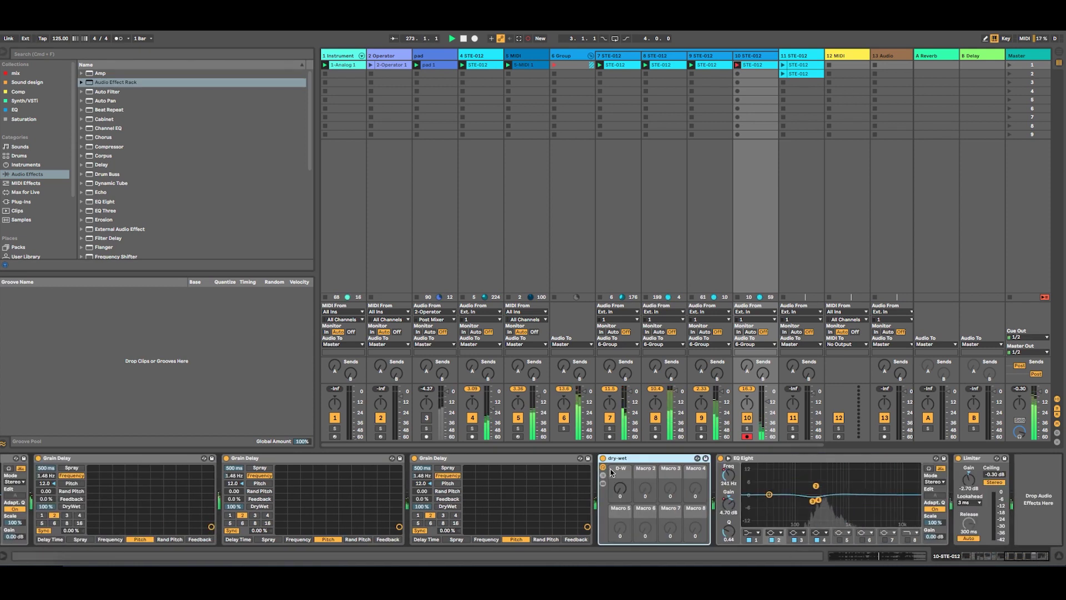
click(603, 476)
click(725, 482)
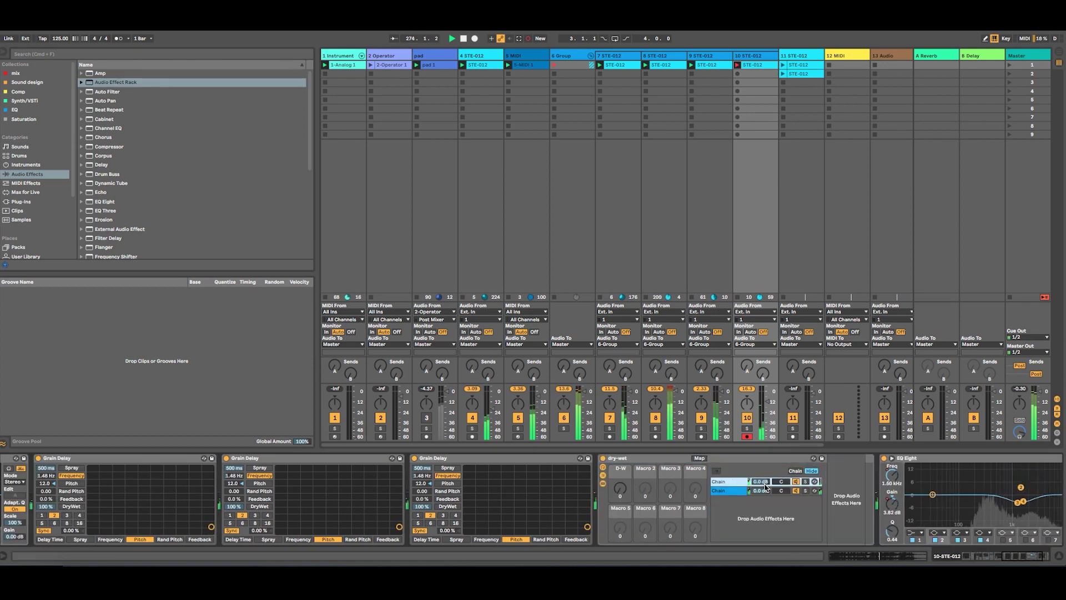
click(913, 459)
drag(913, 459, 847, 475)
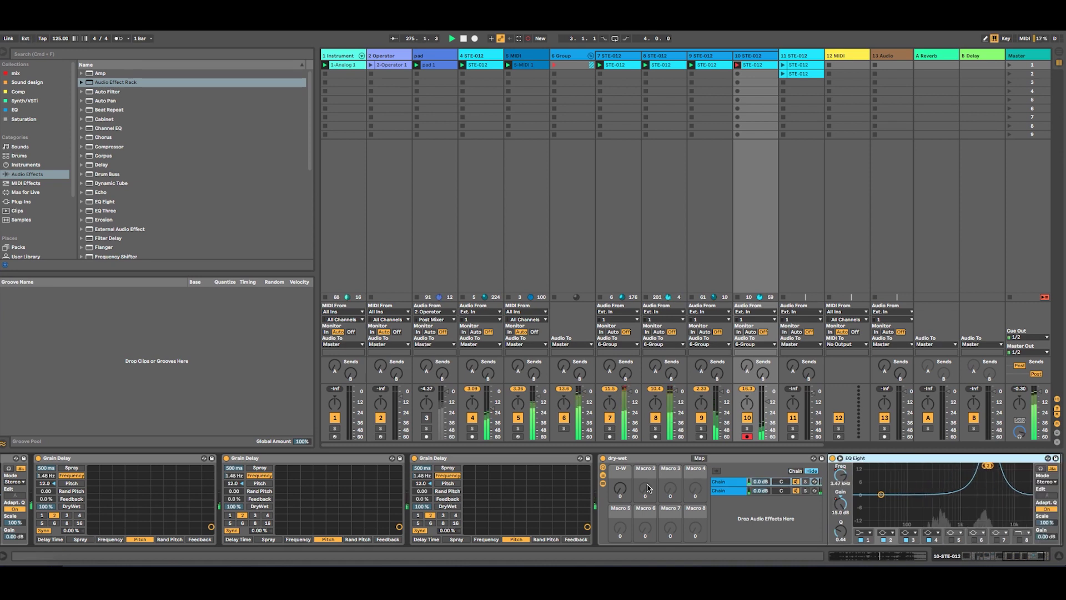
- Delete the automation of the dry-wet rack's D-W macro and set the macro to about 32
mouse_move(621, 489)
mouse_down()
mouse_move(620, 465)
mouse_move(621, 496)
mouse_up()
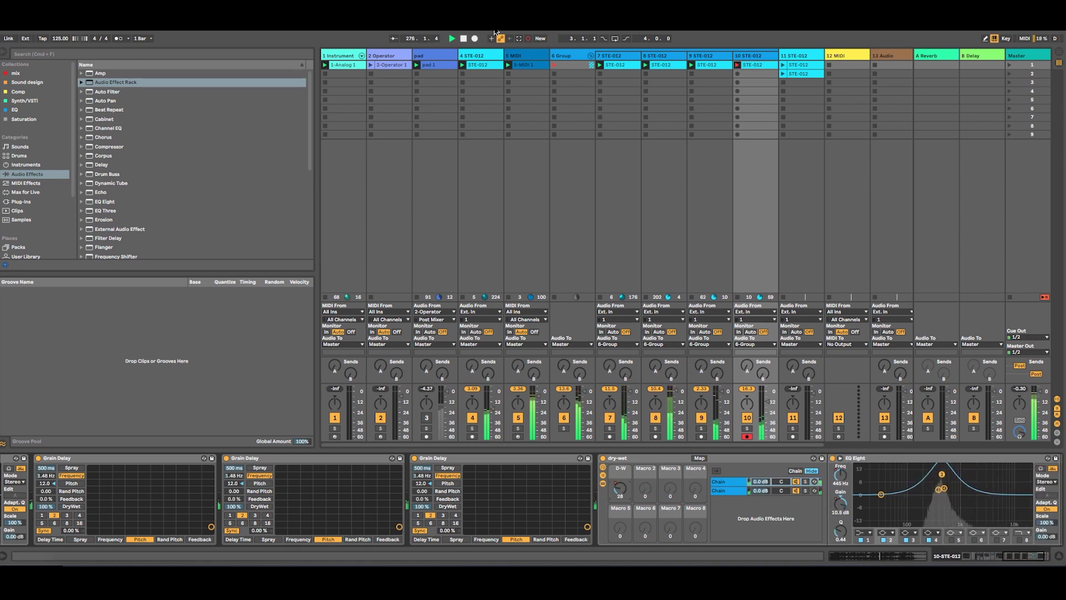
right_click(626, 487)
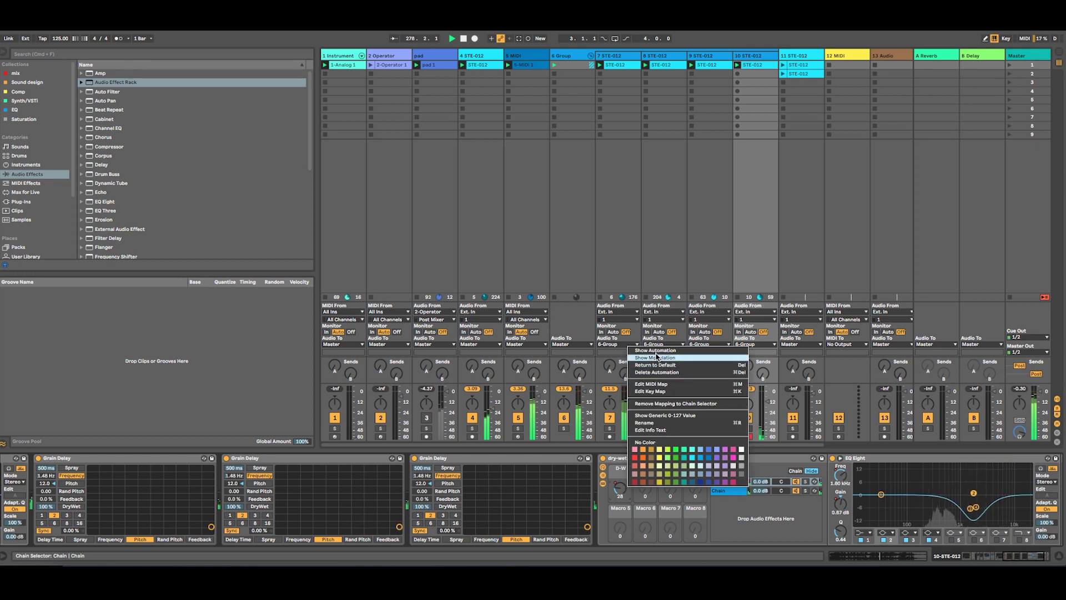
click(670, 372)
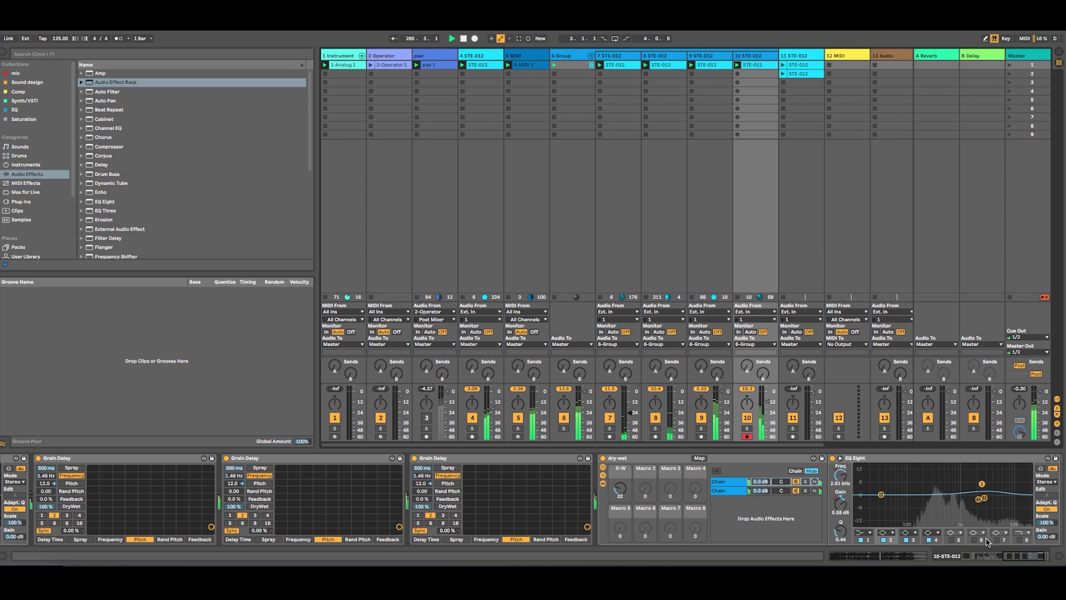
drag(1025, 555, 1037, 555)
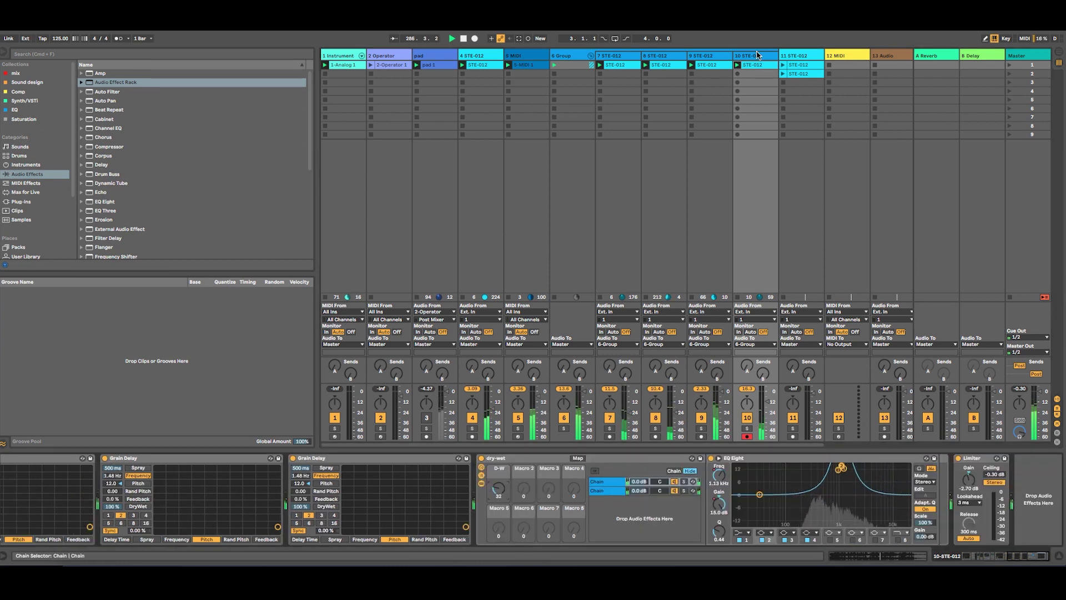
- Insert an audio track after track 10, copy track 10's STE-012 clip into its first slot and launch the copy
key(super+t)
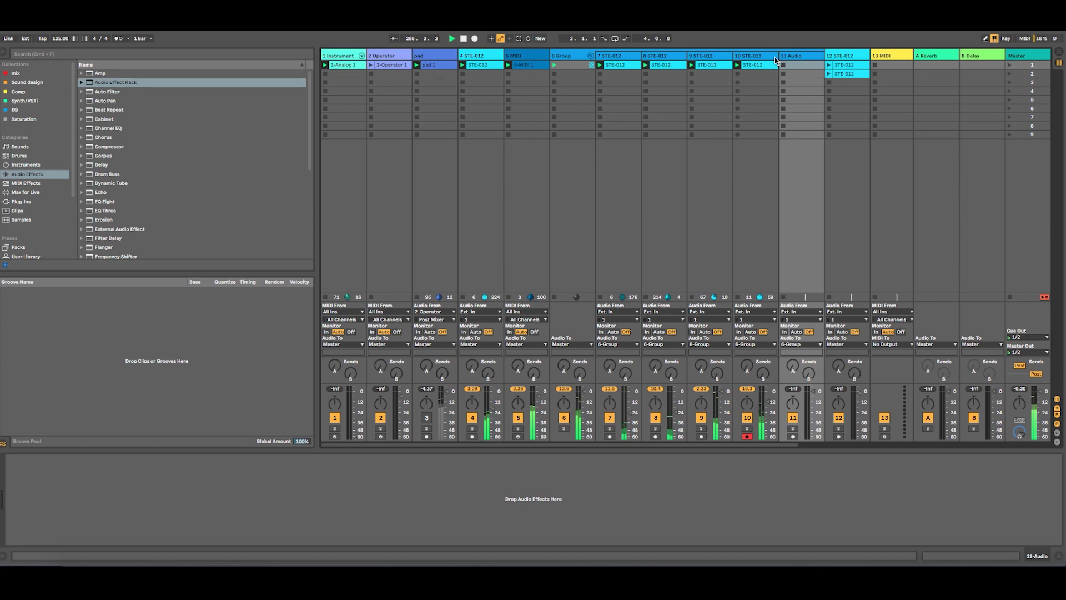
click(774, 58)
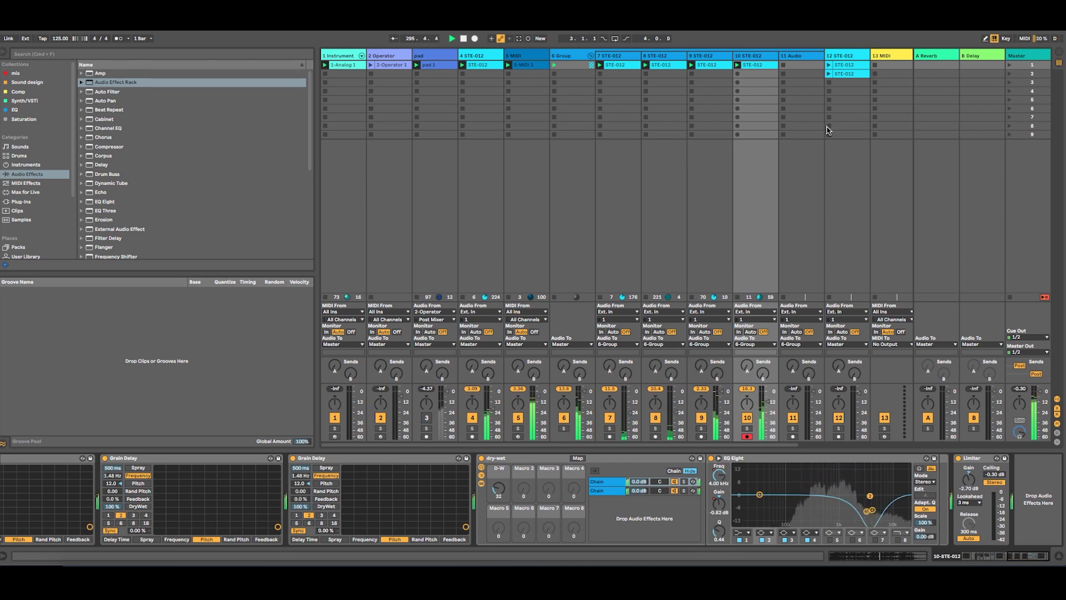
click(803, 56)
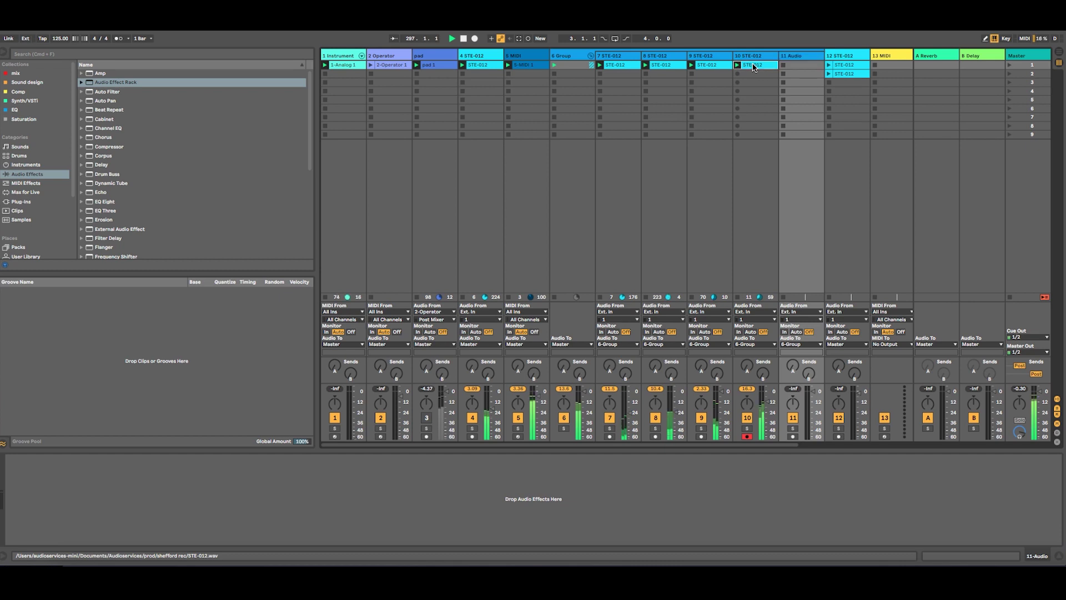
drag(754, 68, 793, 66)
click(783, 65)
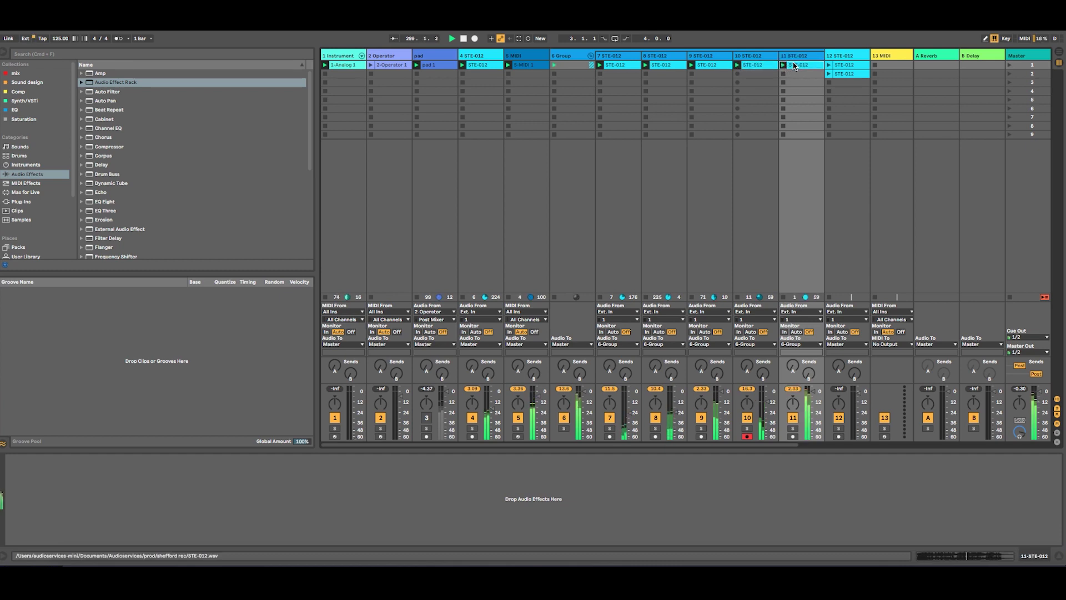